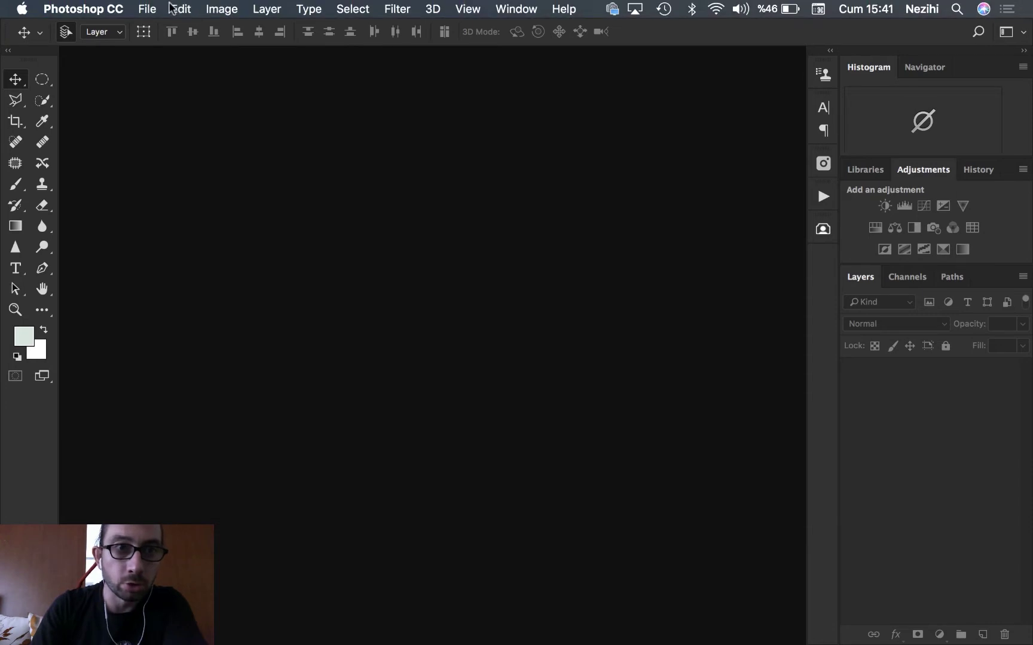
# Open 01_Workflow_1.jpg from the Photoshop 101 folder through File > Open
pyautogui.click(144, 9)
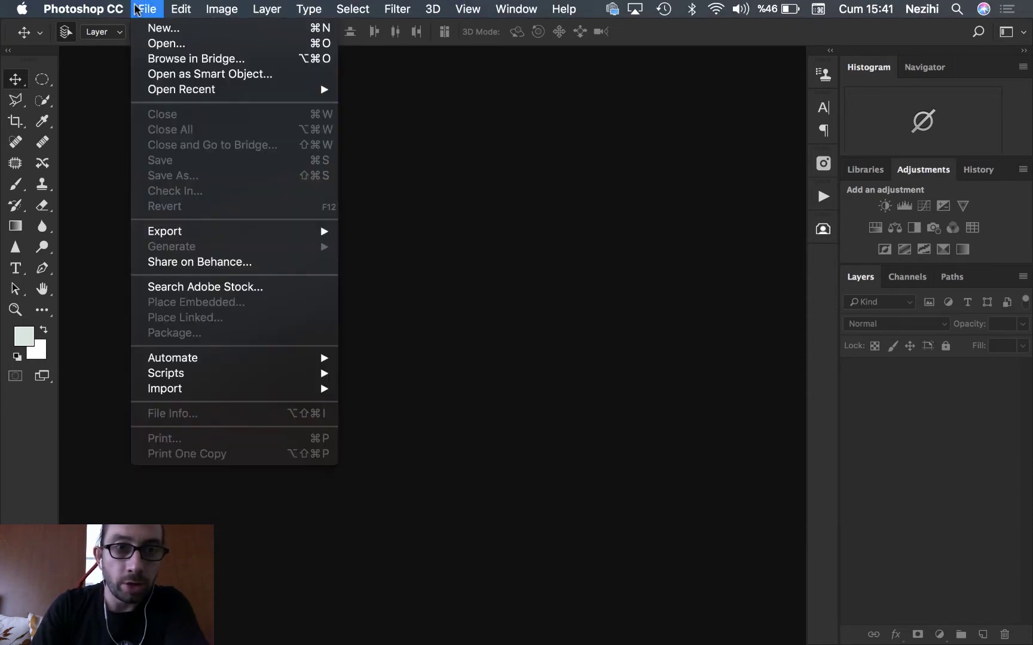
pyautogui.click(171, 45)
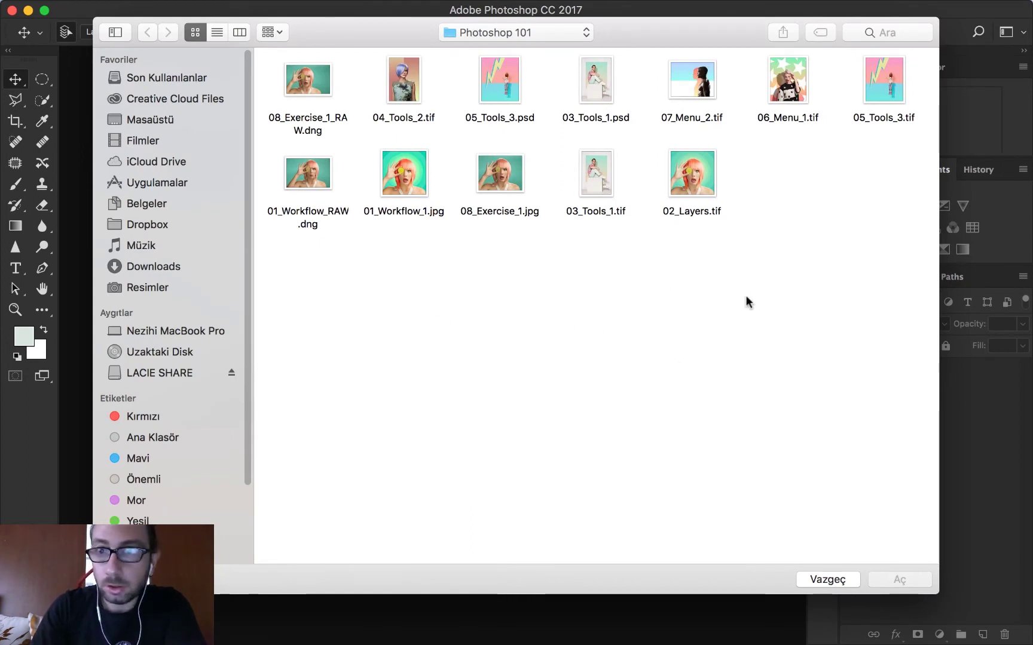
pyautogui.click(410, 207)
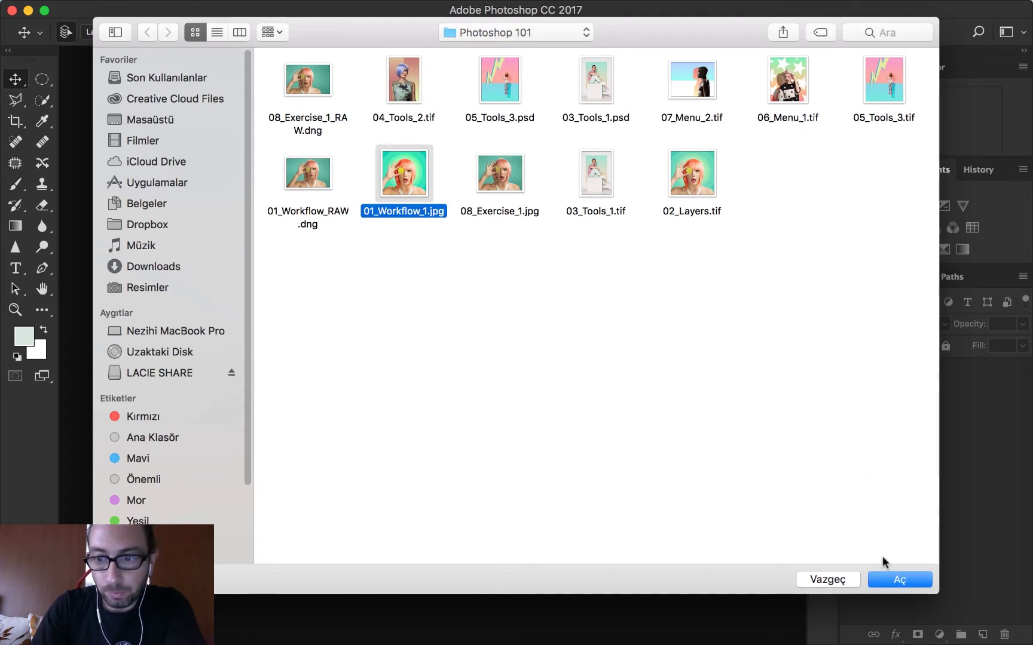
pyautogui.click(892, 582)
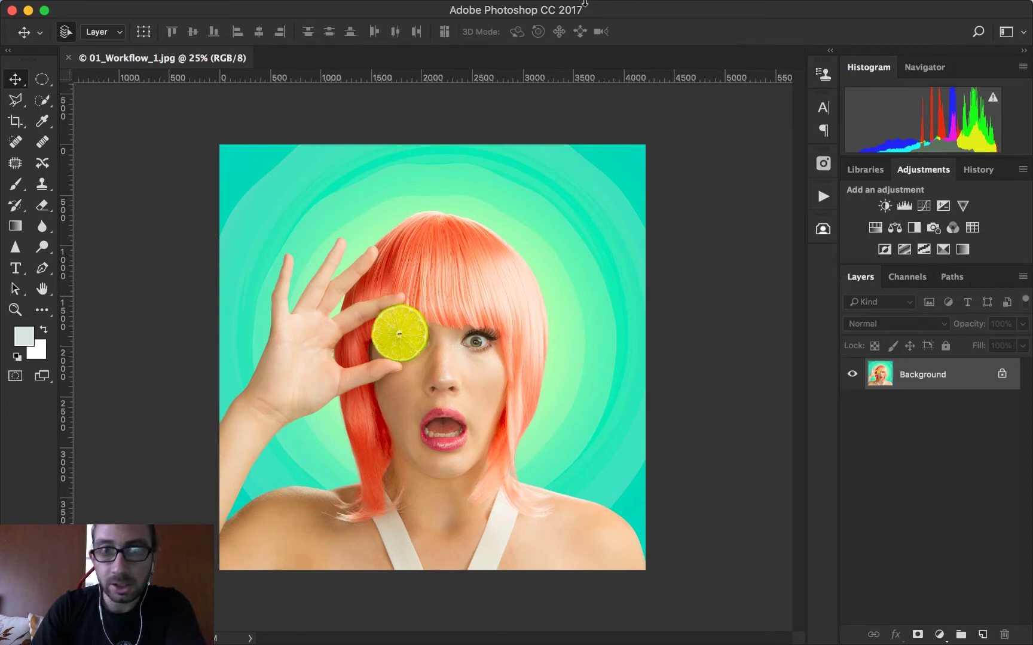
pyautogui.moveTo(585, 3)
pyautogui.click(514, 9)
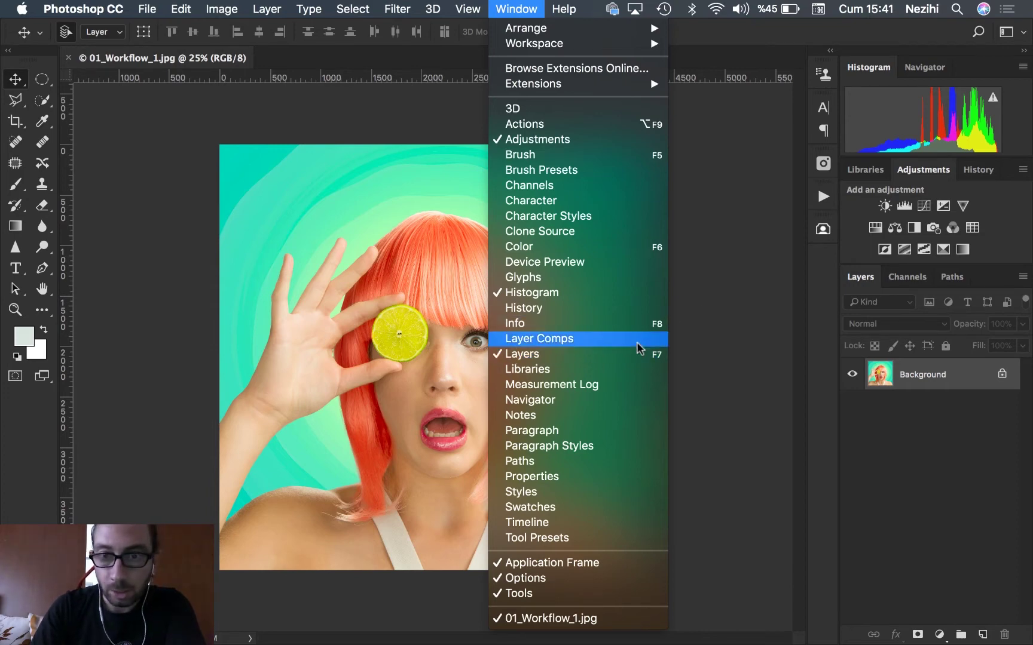
pyautogui.click(713, 329)
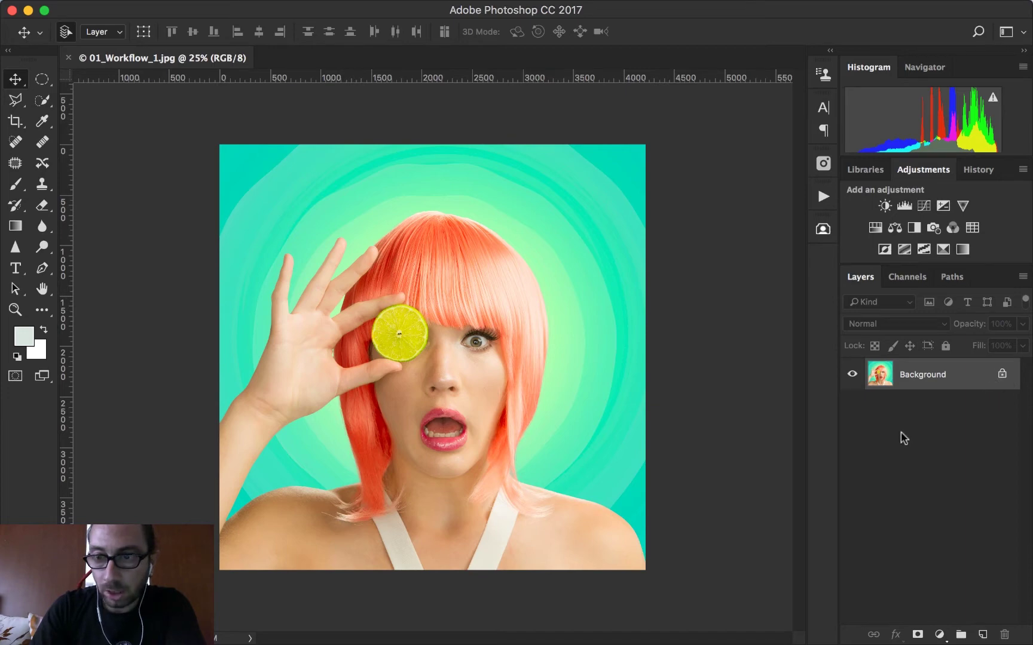
pyautogui.click(1003, 377)
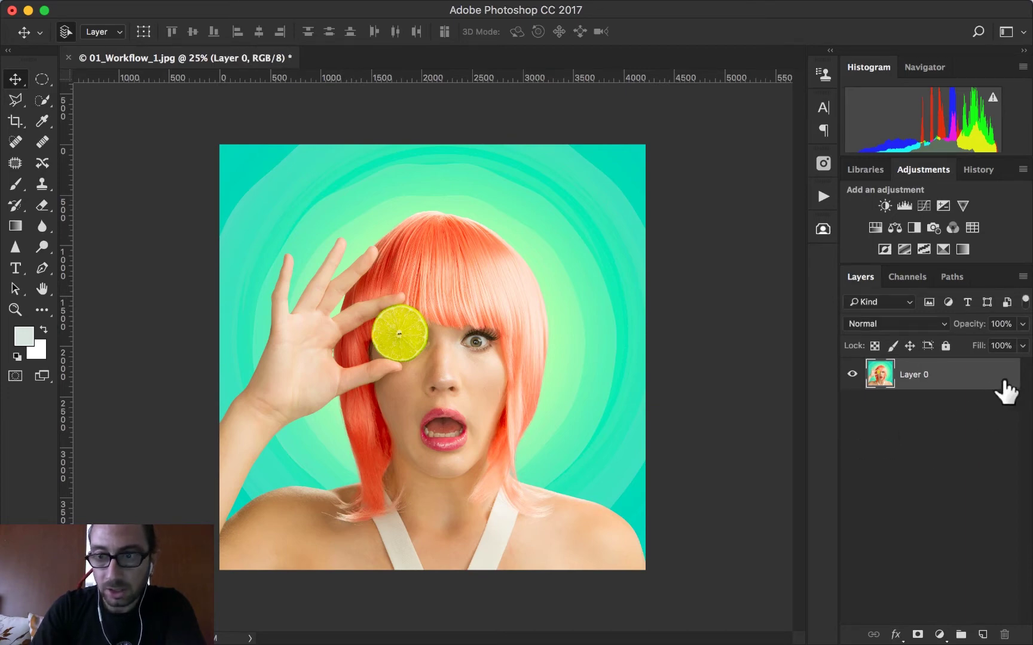
pyautogui.doubleClick(1005, 383)
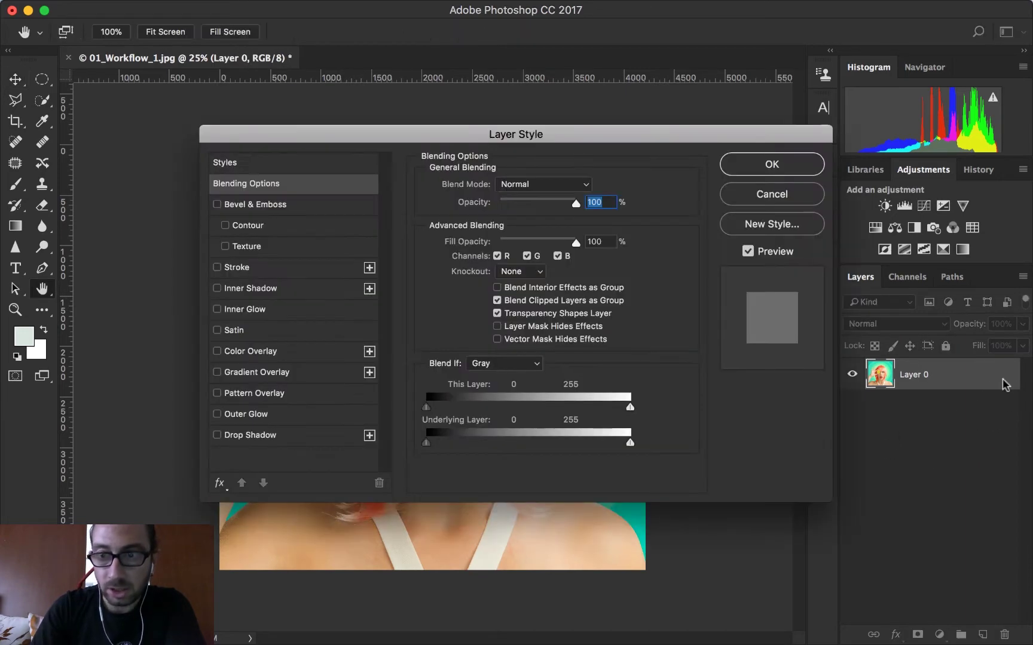
pyautogui.click(746, 197)
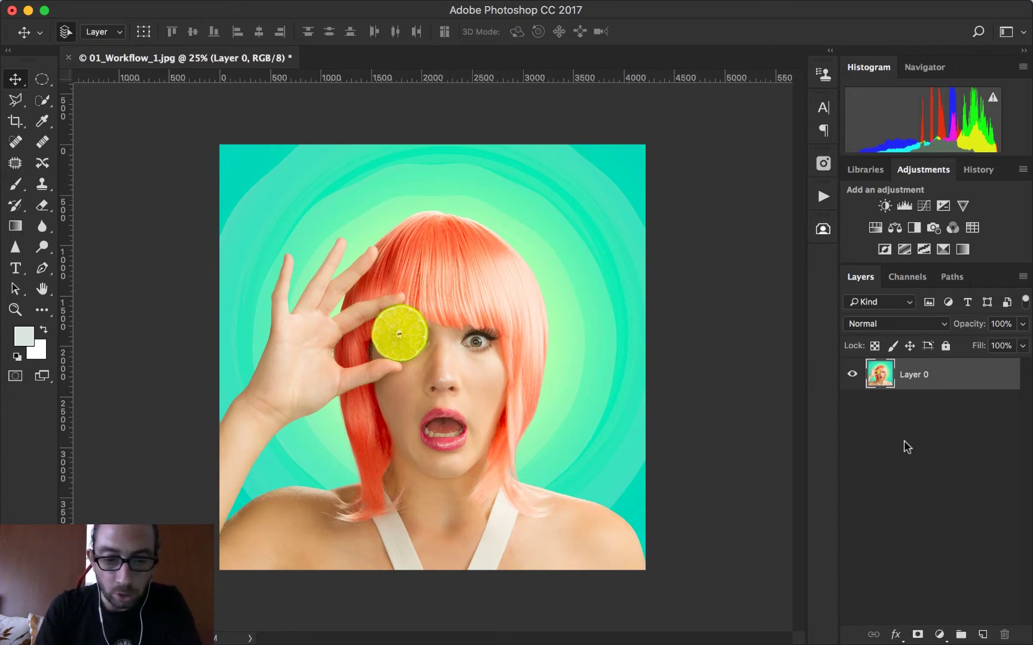
pyautogui.hotkey('ctrl', 'z')
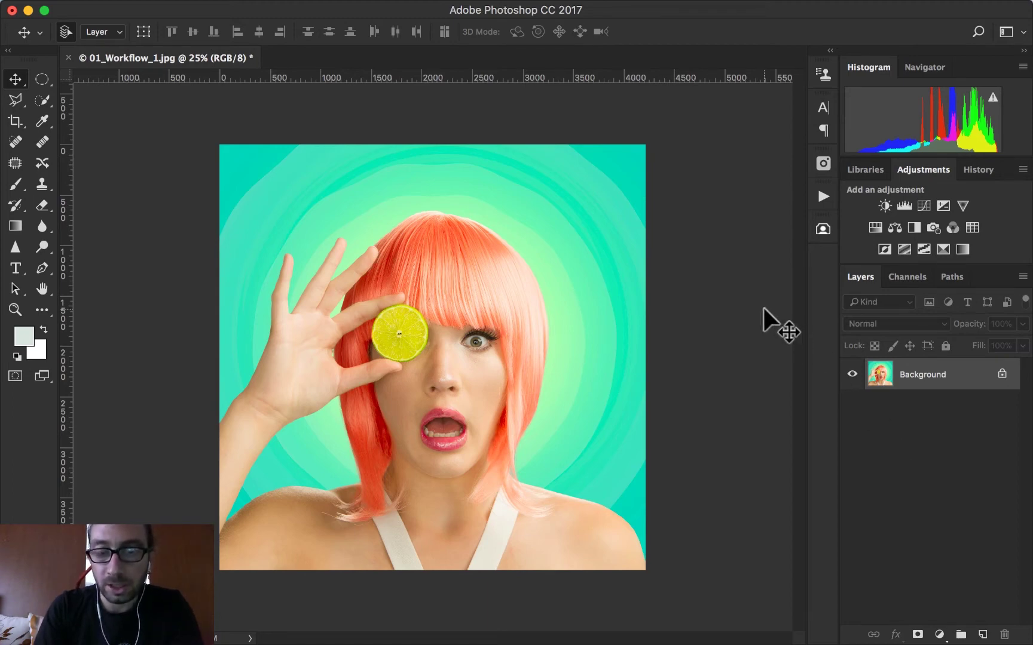
# Duplicate the Background layer as a new layer named 'Kopya Katman'
pyautogui.rightClick(915, 378)
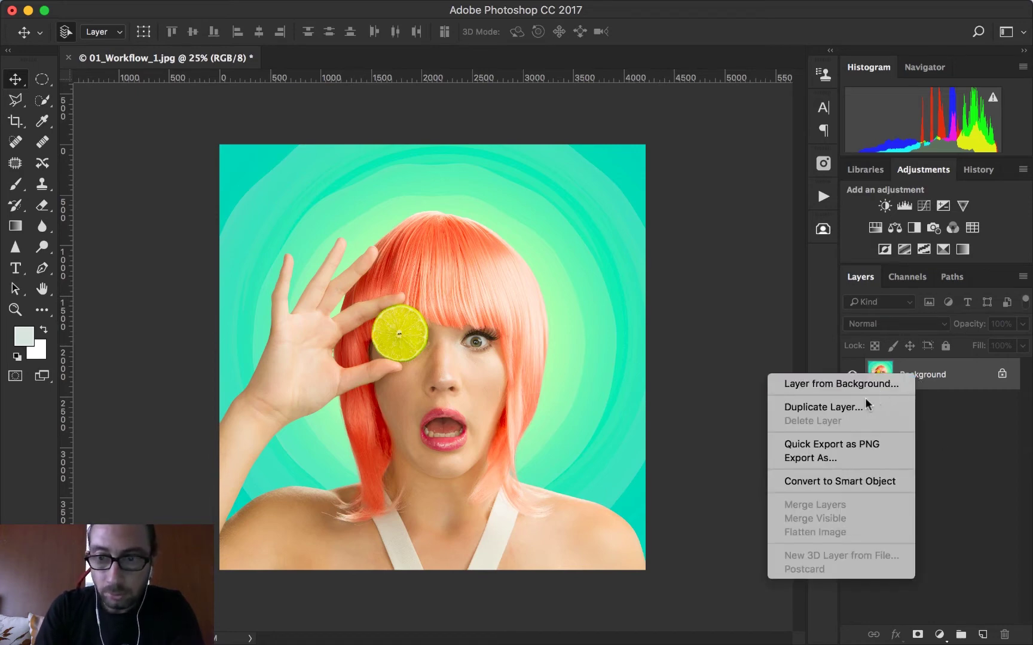
pyautogui.click(851, 404)
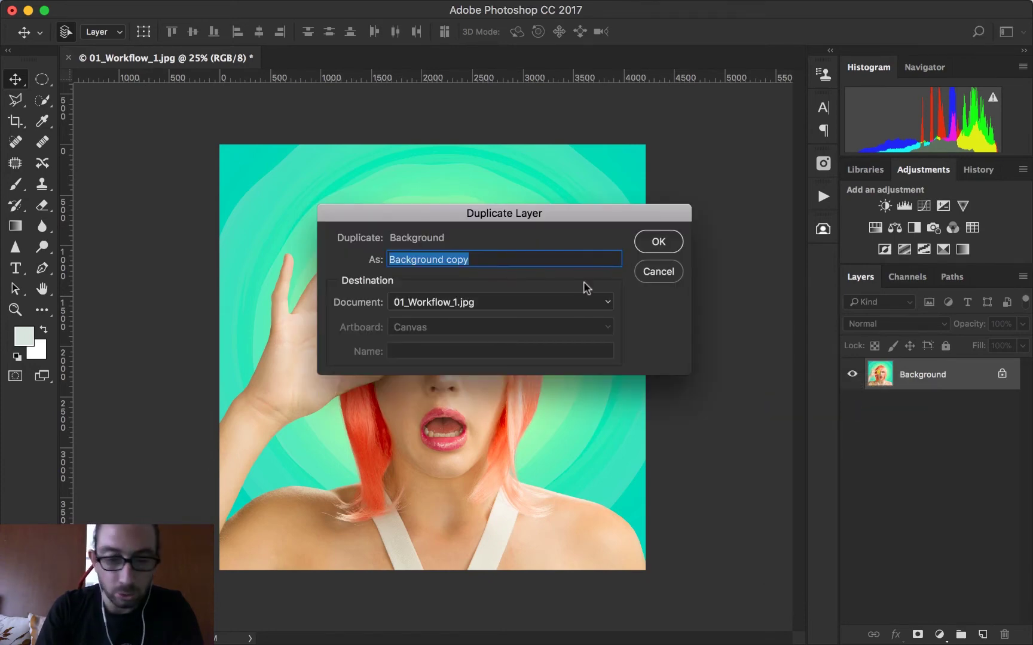
pyautogui.write('Kopya ')
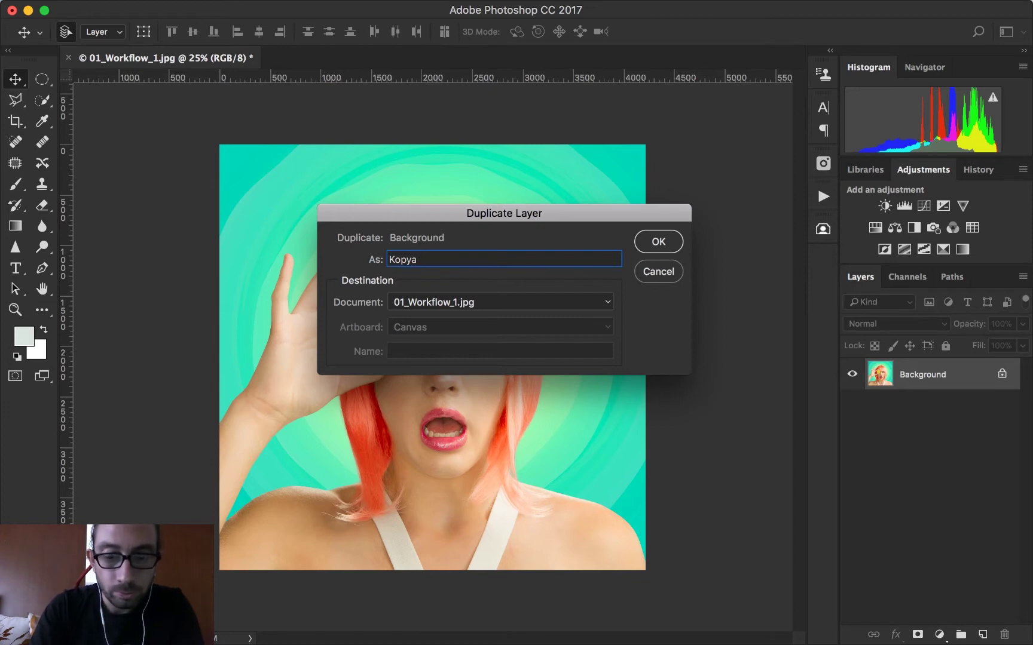
pyautogui.write('Kat')
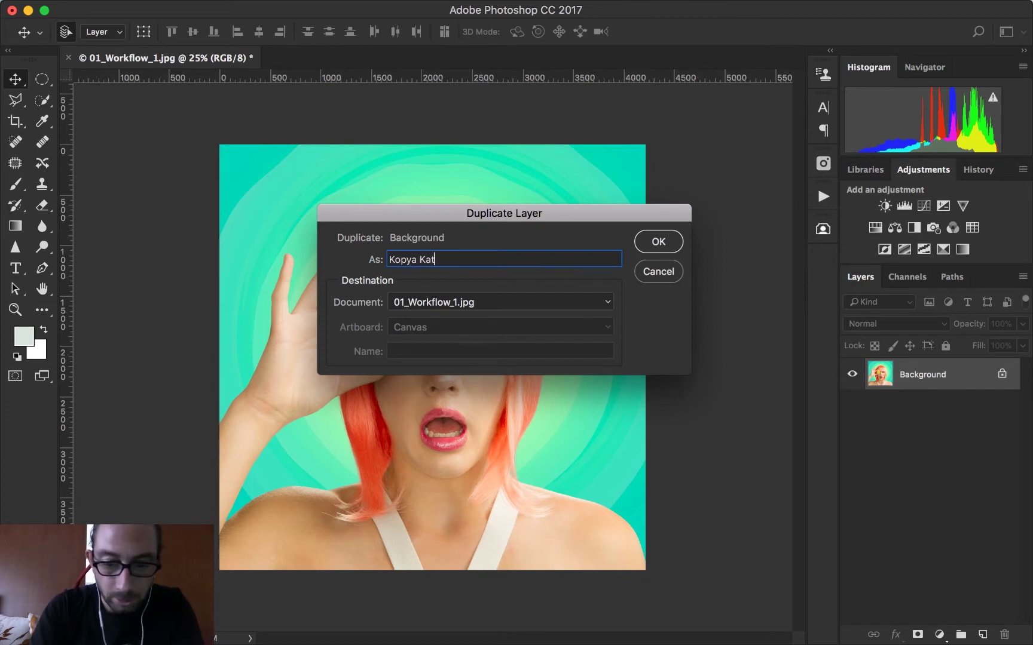
pyautogui.write('man')
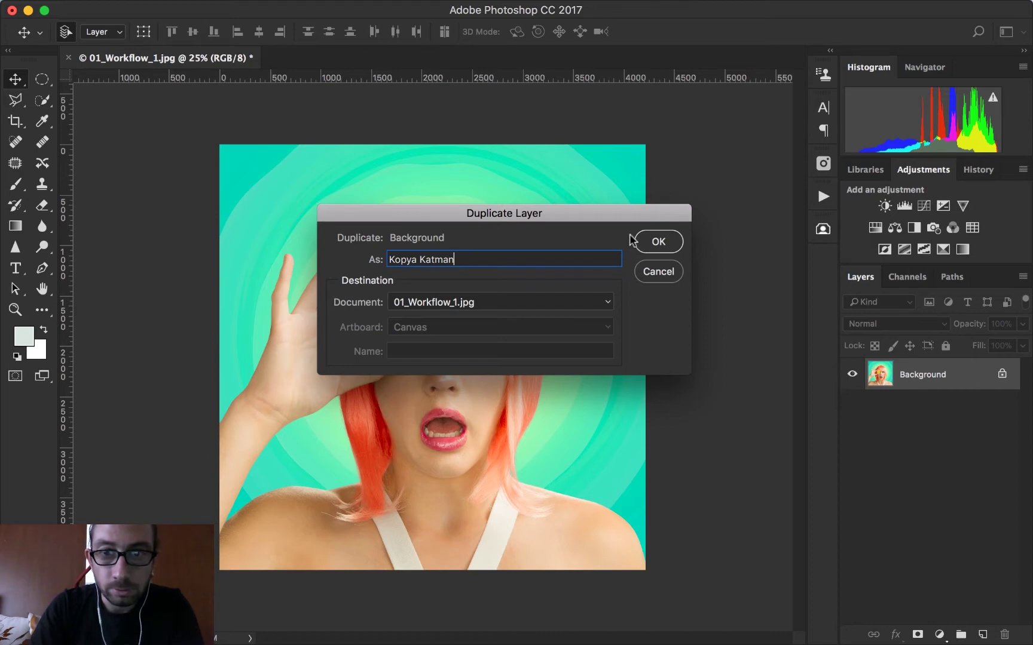
pyautogui.click(658, 242)
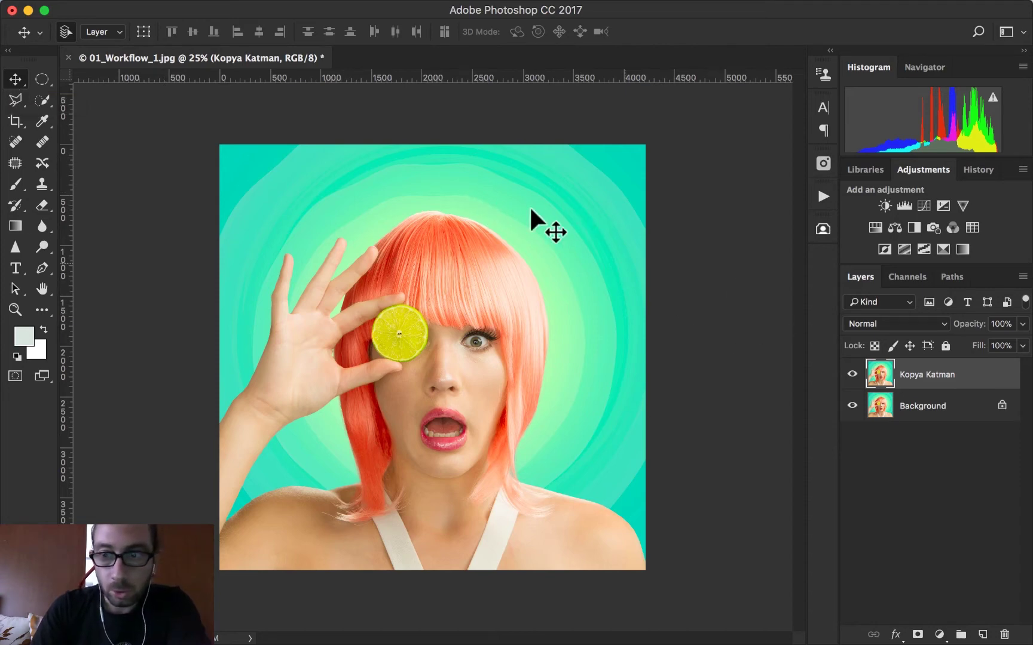
# Drag the Kopya Katman copy sideways and back over the original, then show its blend modes
pyautogui.moveTo(472, 202)
pyautogui.mouseDown()
pyautogui.moveTo(490, 199)
pyautogui.moveTo(507, 222)
pyautogui.moveTo(491, 212)
pyautogui.mouseUp()
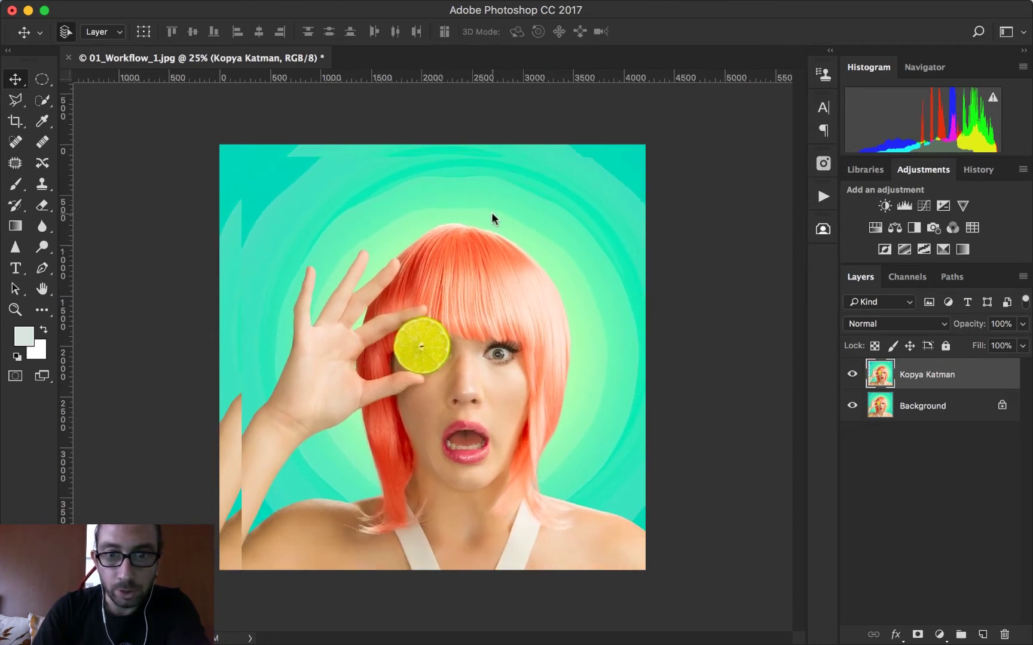
pyautogui.moveTo(475, 317); pyautogui.dragTo(454, 303)
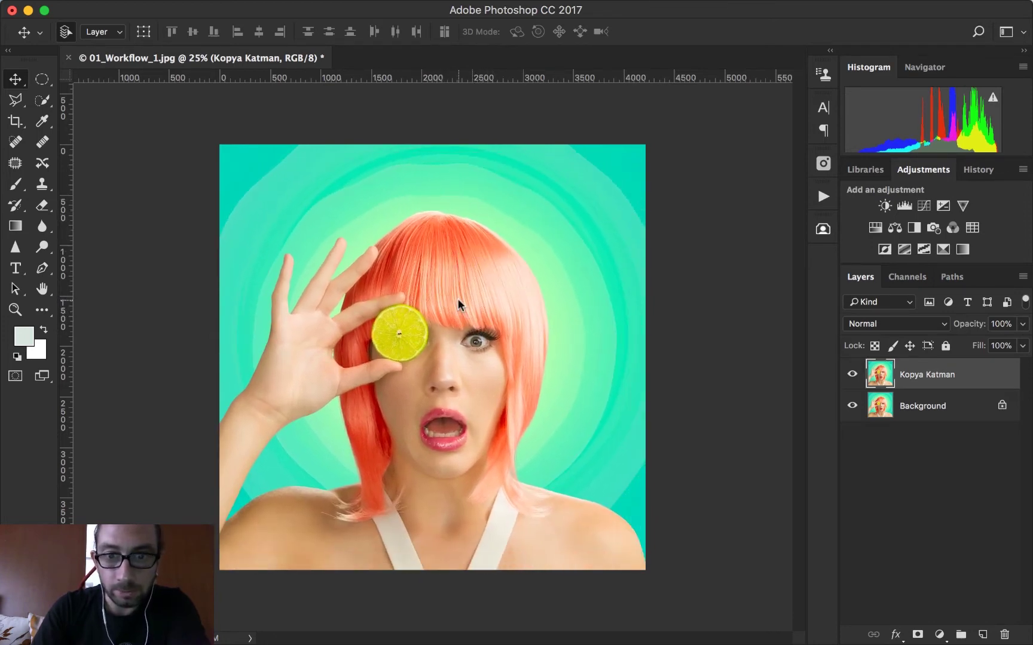
pyautogui.click(904, 324)
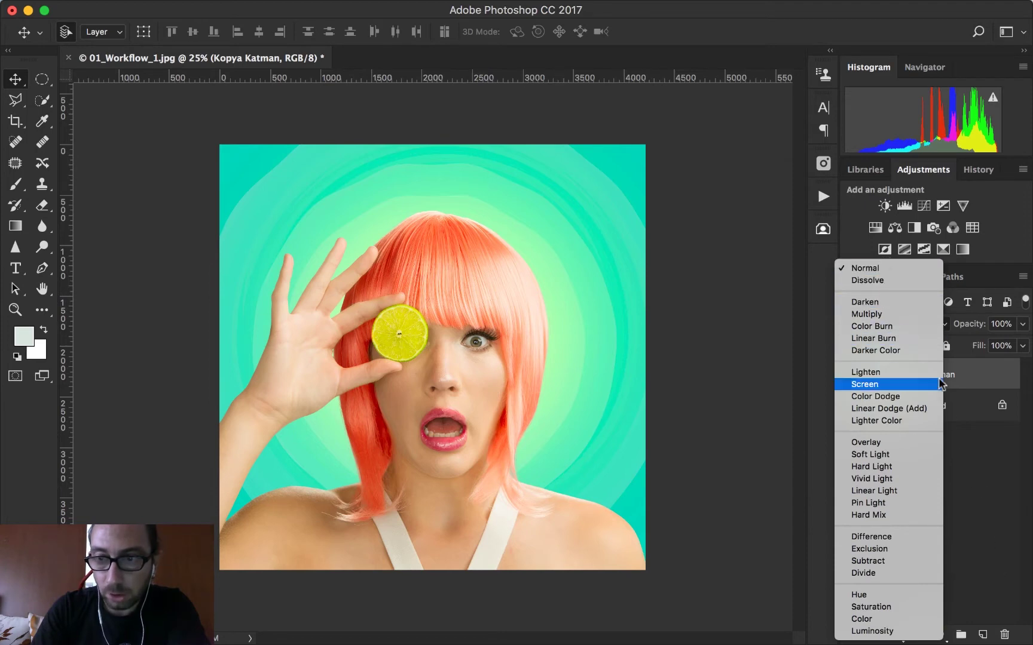
# Set Kopya Katman to Screen blend mode at 34% opacity, toggling its visibility to compare
pyautogui.click(876, 384)
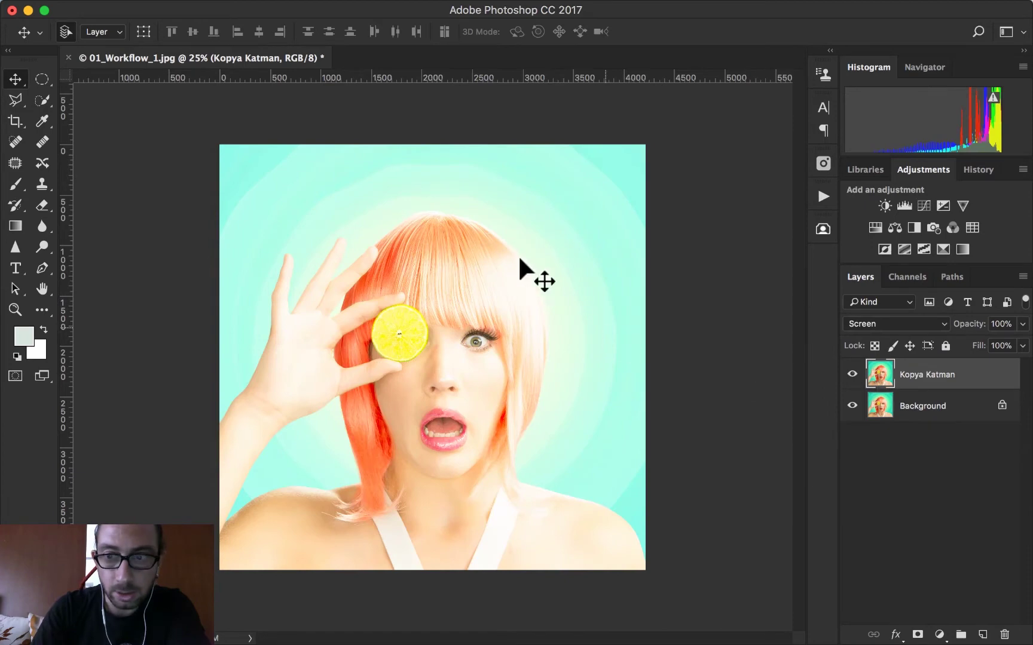
pyautogui.click(853, 374)
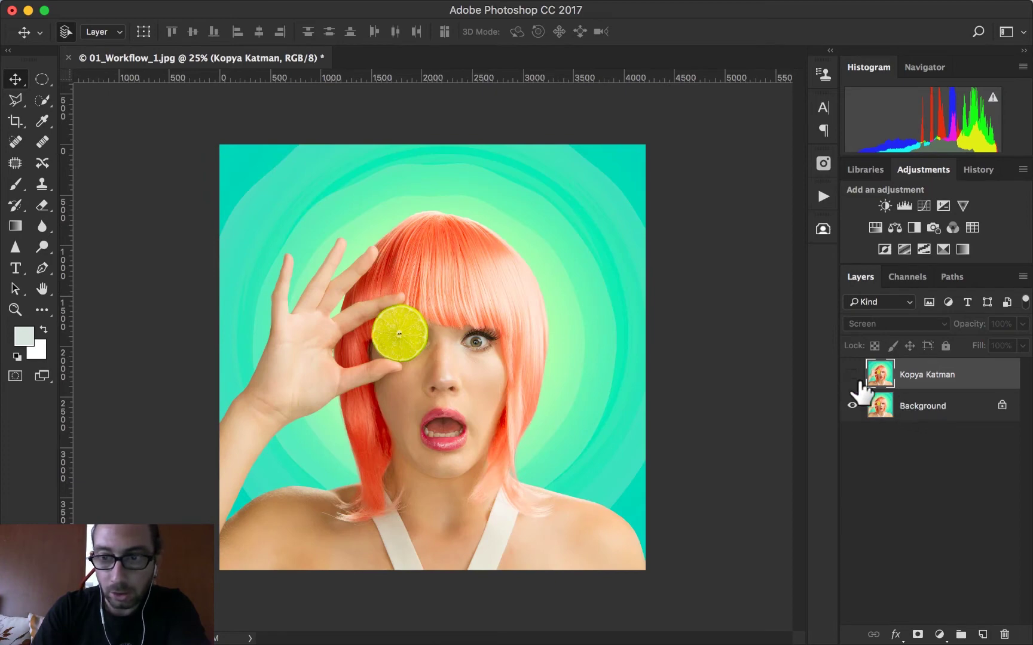
pyautogui.click(852, 375)
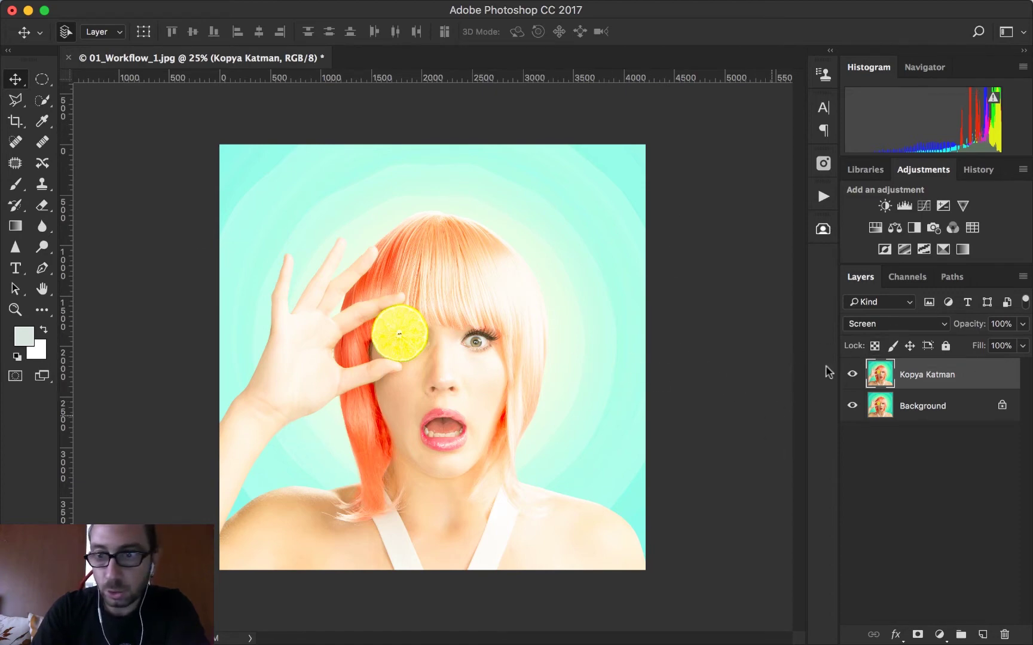
pyautogui.click(896, 326)
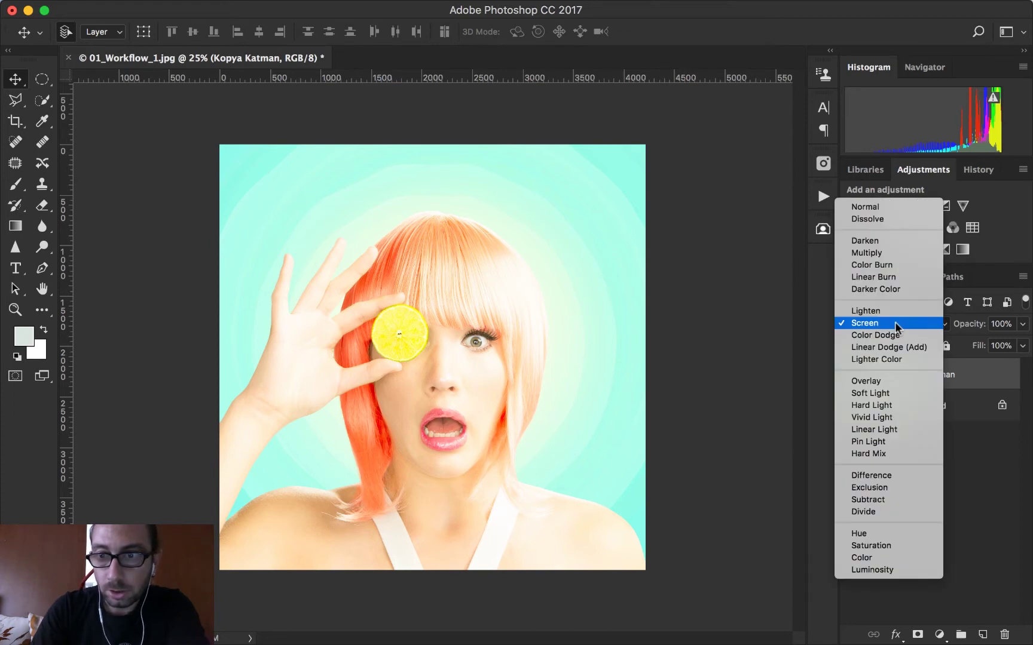
pyautogui.click(896, 324)
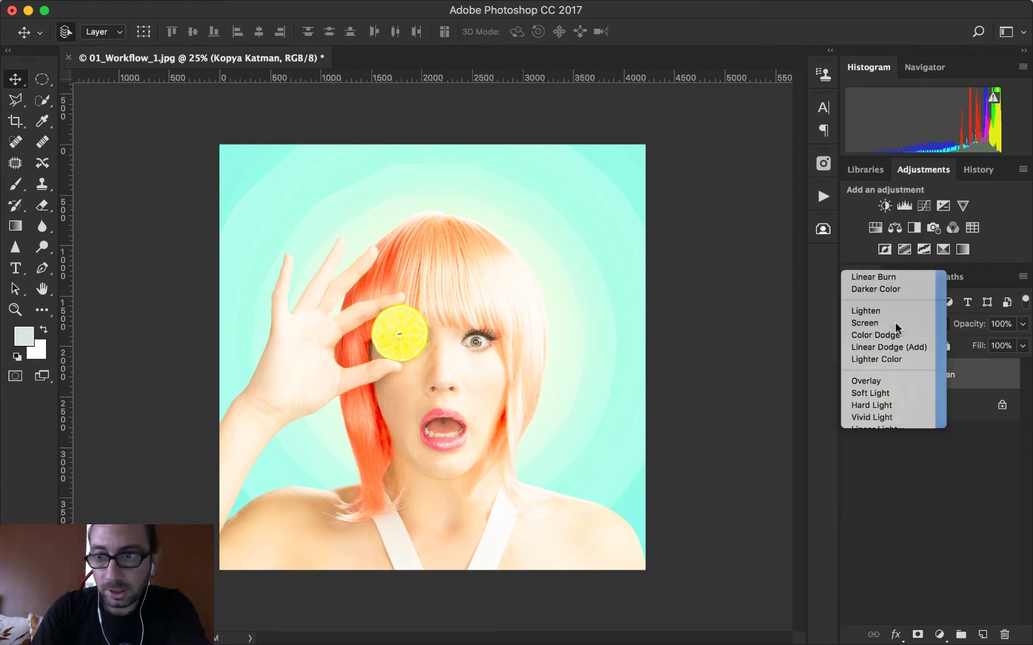
pyautogui.click(1024, 325)
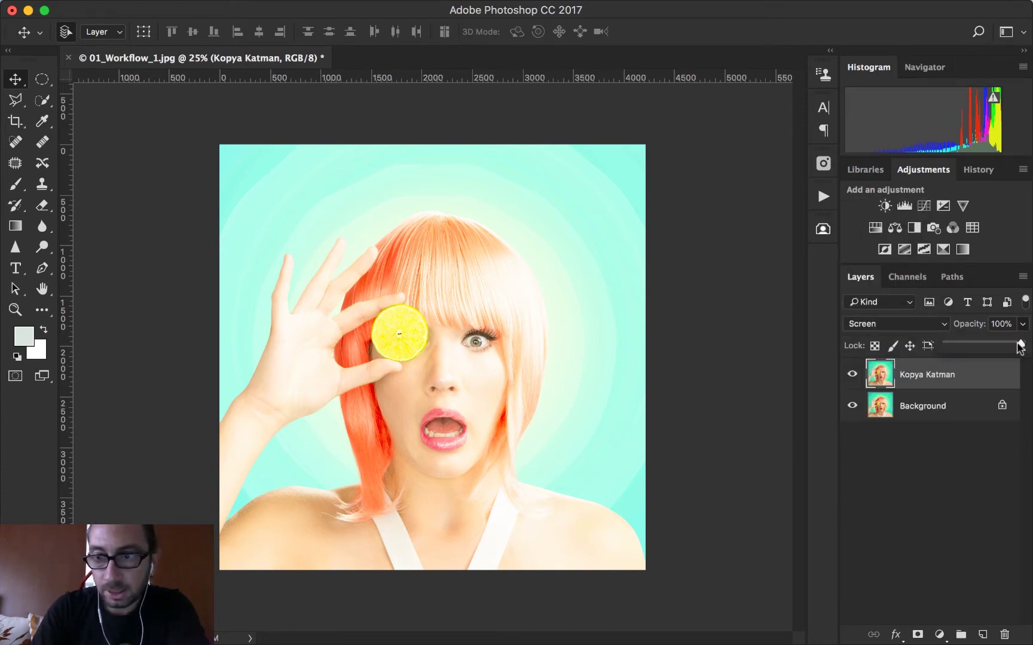
pyautogui.moveTo(1020, 346); pyautogui.dragTo(972, 342)
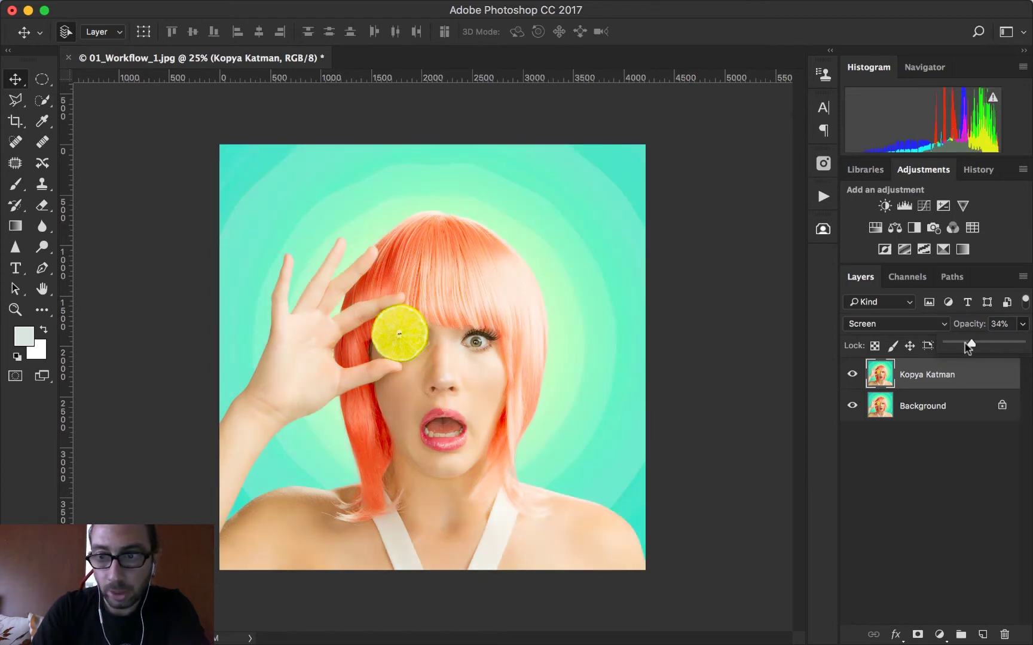
pyautogui.click(852, 375)
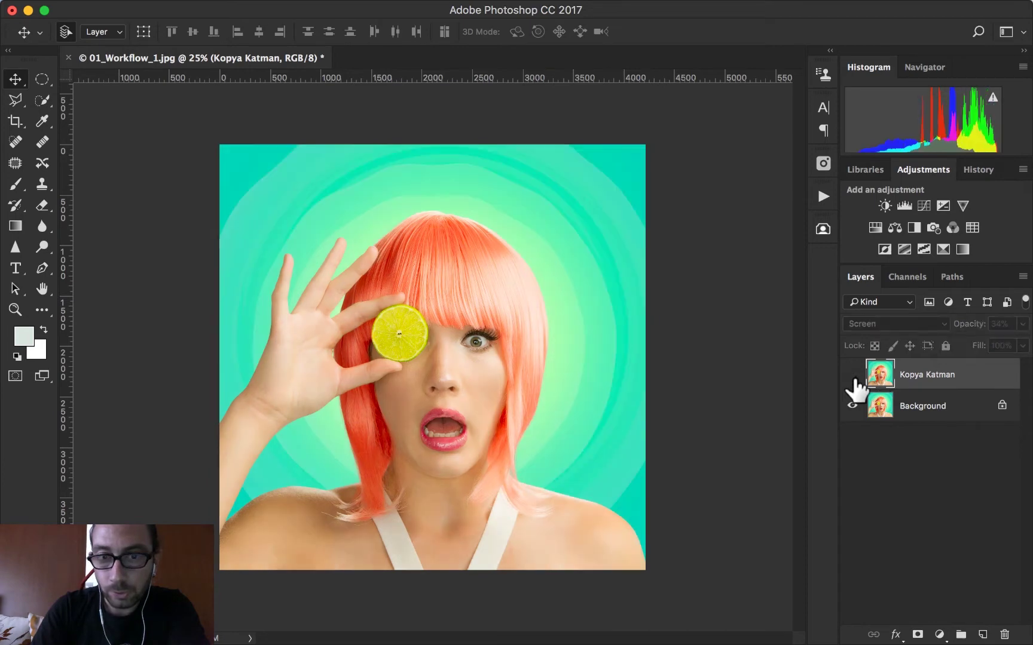
pyautogui.click(853, 375)
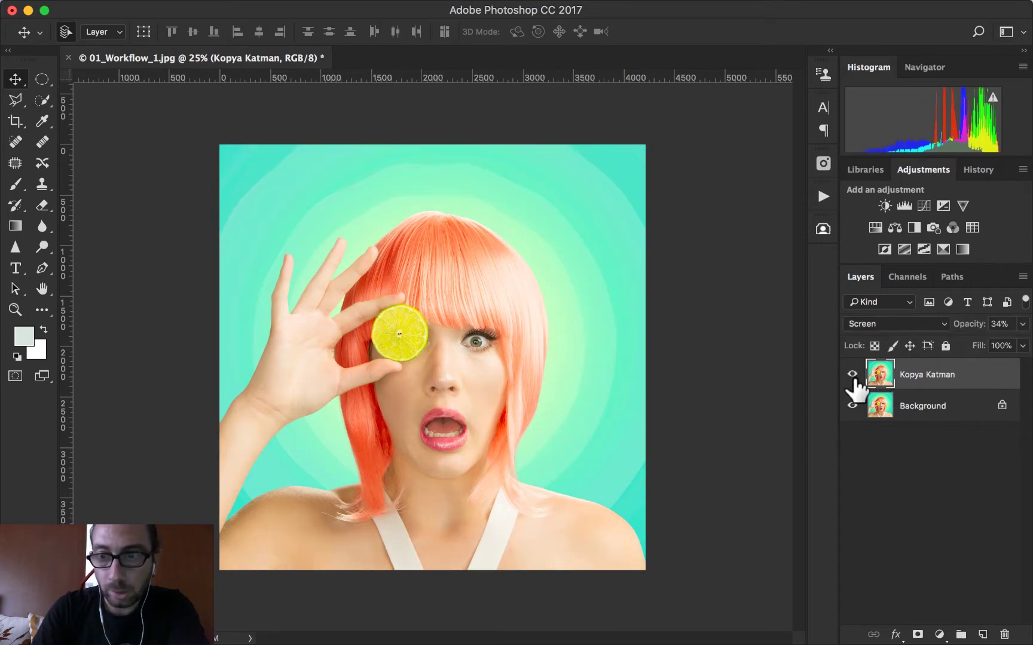
# Raise Kopya Katman's opacity to 65% and toggle its visibility to compare with the original
pyautogui.click(939, 411)
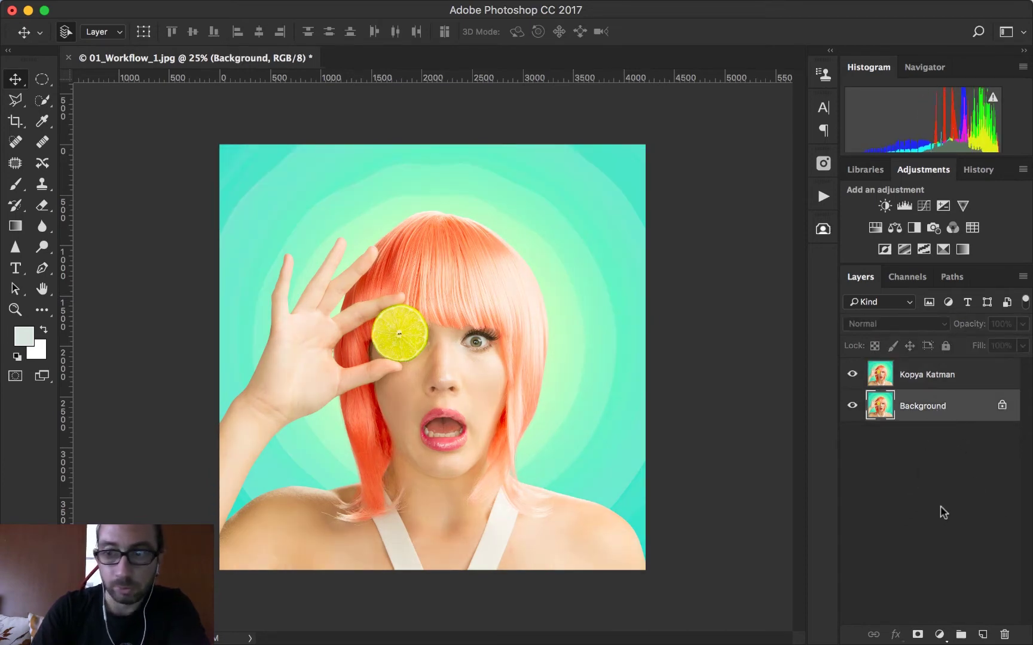
pyautogui.click(932, 383)
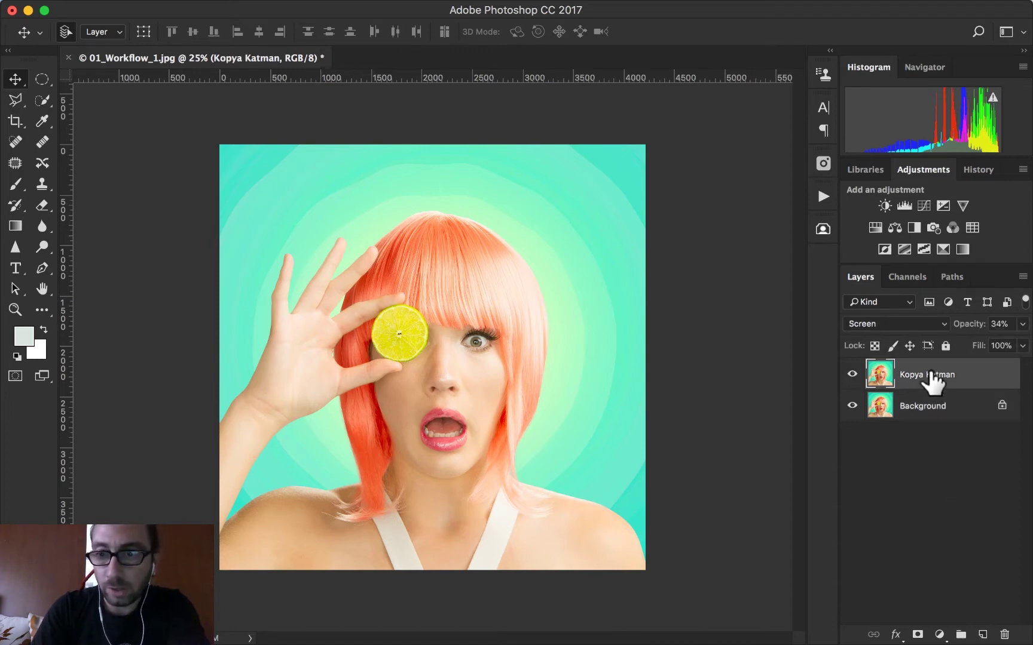
pyautogui.click(883, 325)
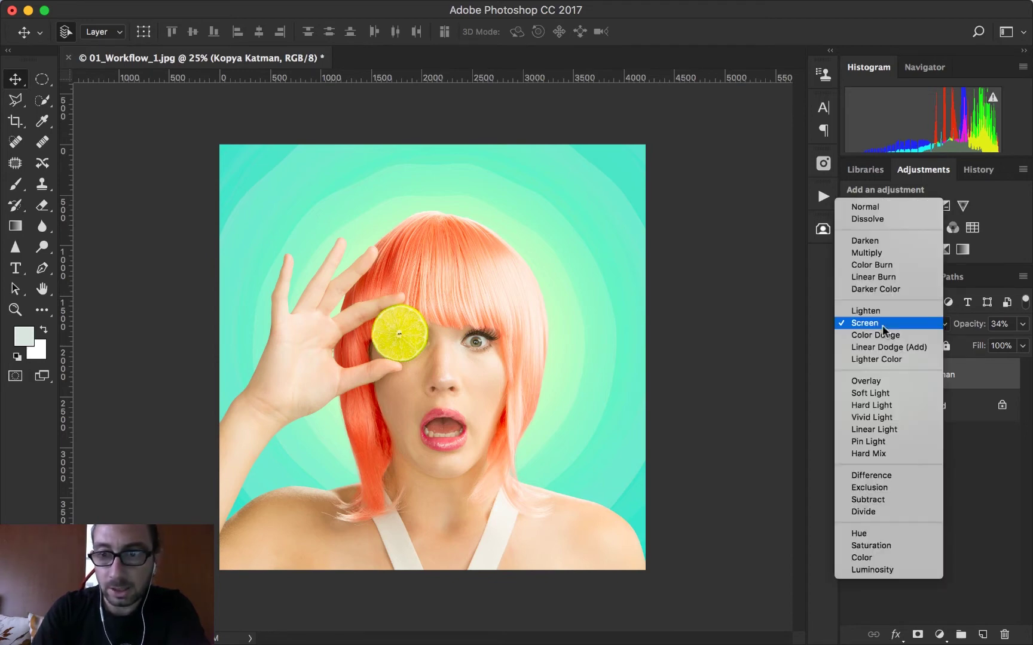
pyautogui.click(878, 323)
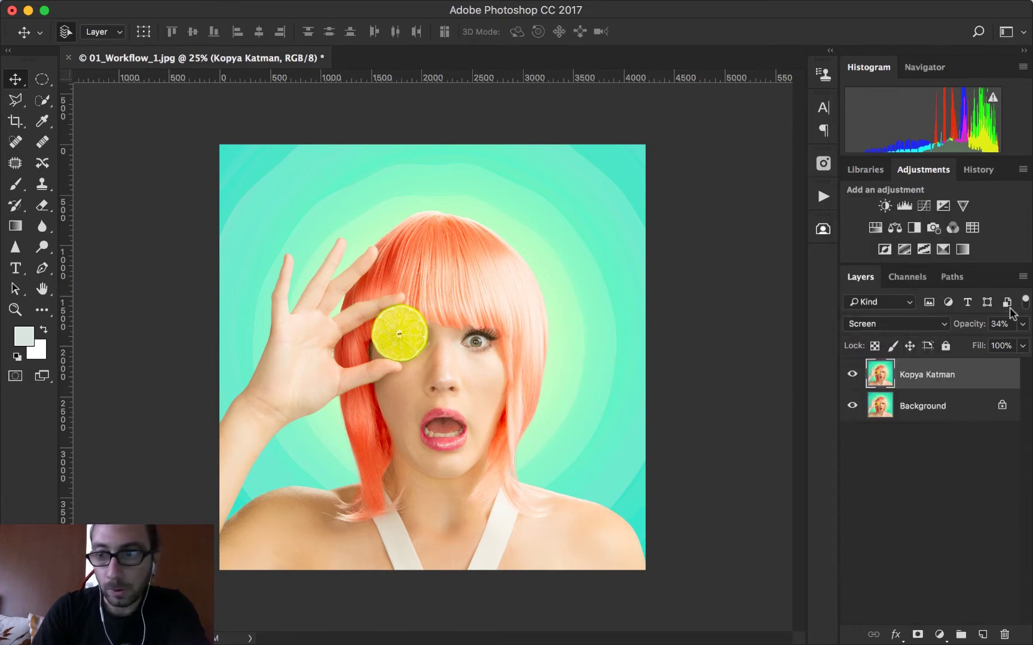
pyautogui.click(1023, 326)
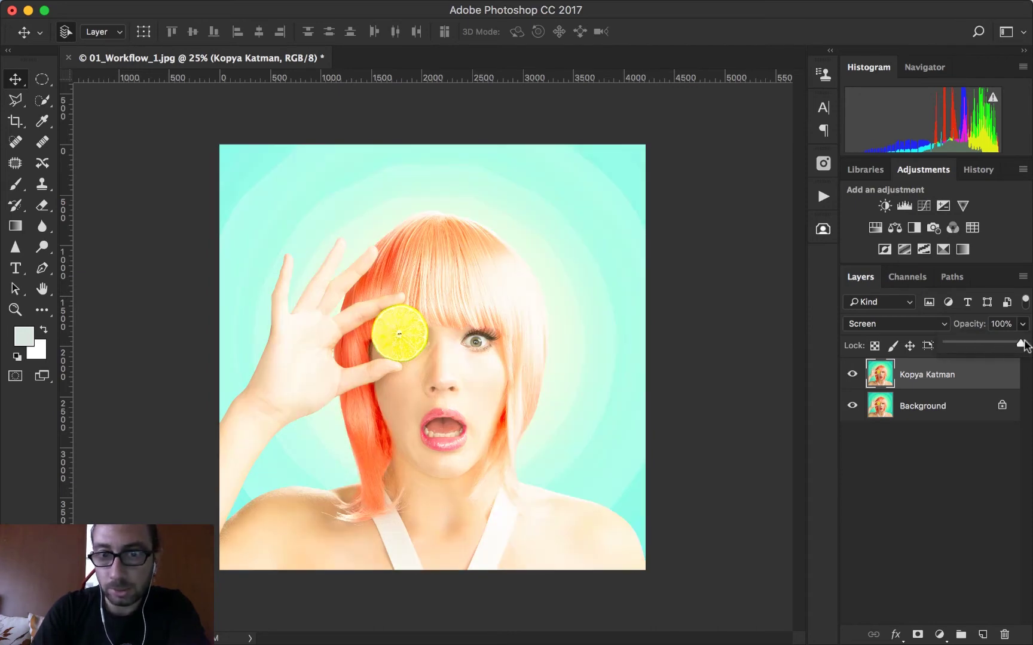
pyautogui.moveTo(984, 350); pyautogui.dragTo(996, 347)
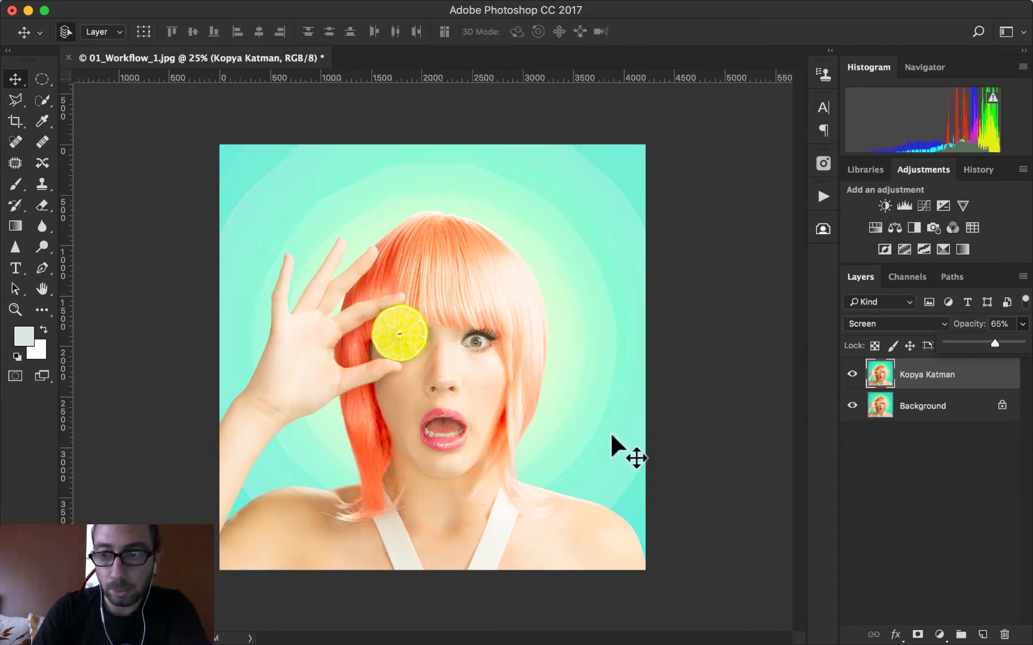
pyautogui.click(897, 528)
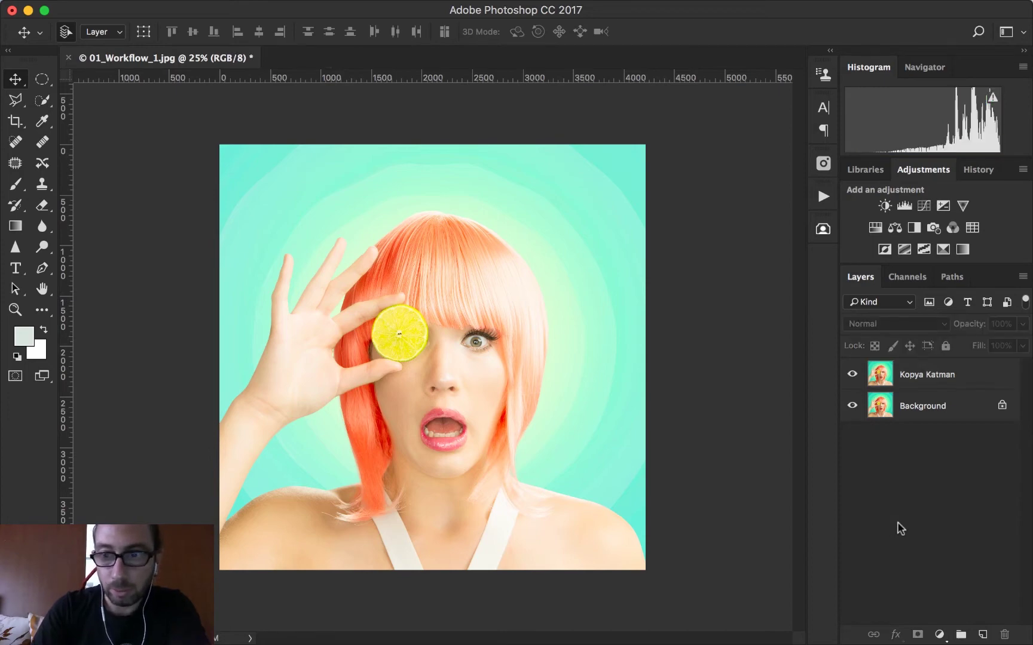
pyautogui.click(852, 374)
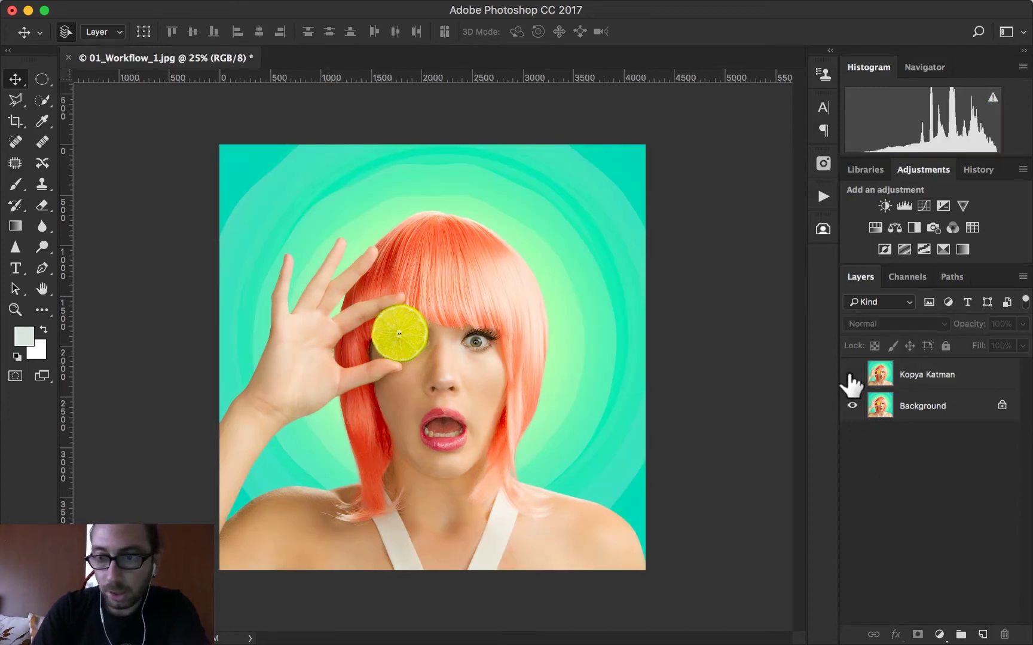
pyautogui.click(852, 375)
pyautogui.click(936, 373)
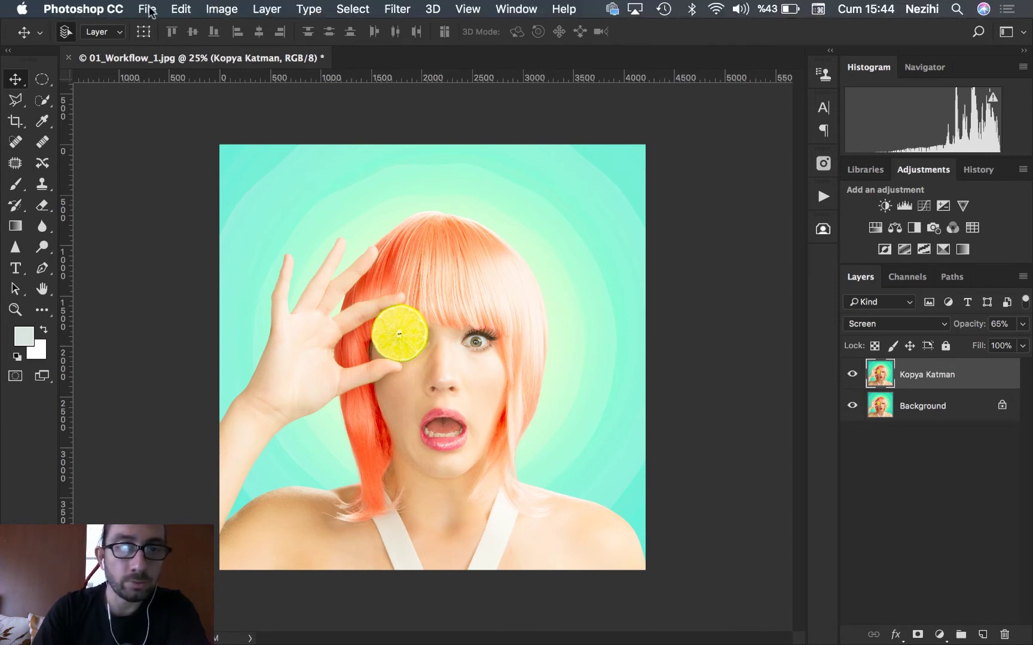
# Open MVI_6955.00_00_08_14.Still001.jpg from the desktop, leaving its missing profile unmanaged
pyautogui.click(150, 10)
pyautogui.click(160, 43)
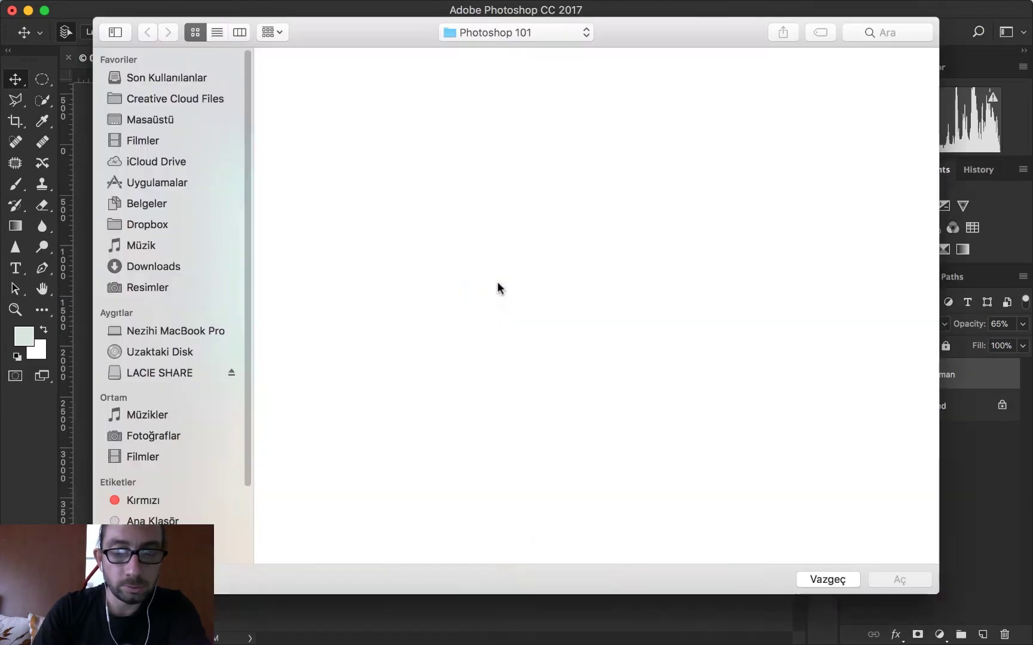
pyautogui.click(151, 118)
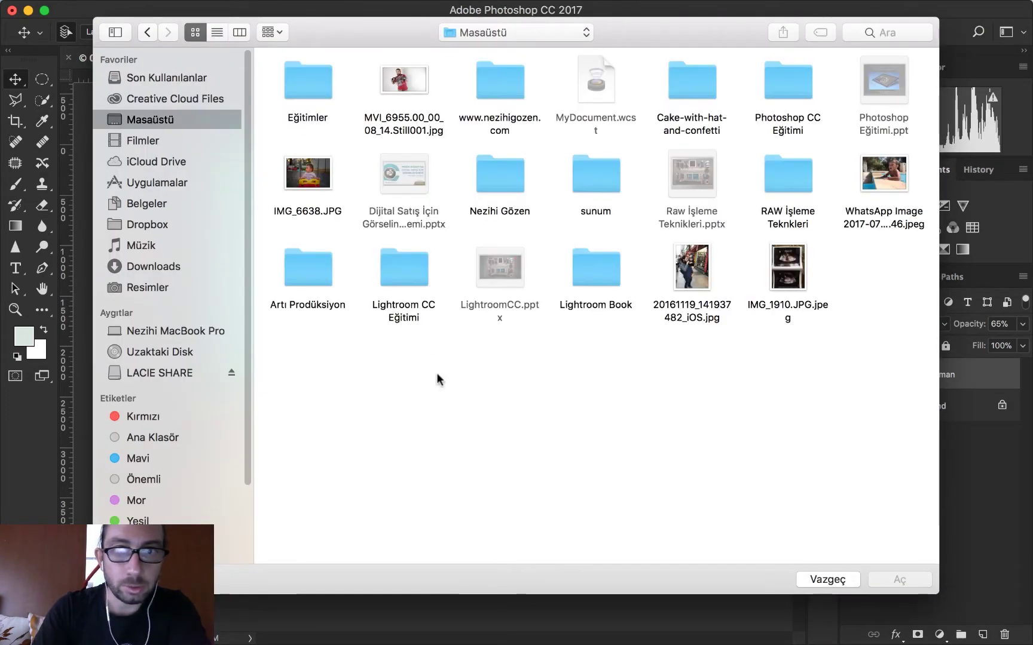
pyautogui.click(397, 76)
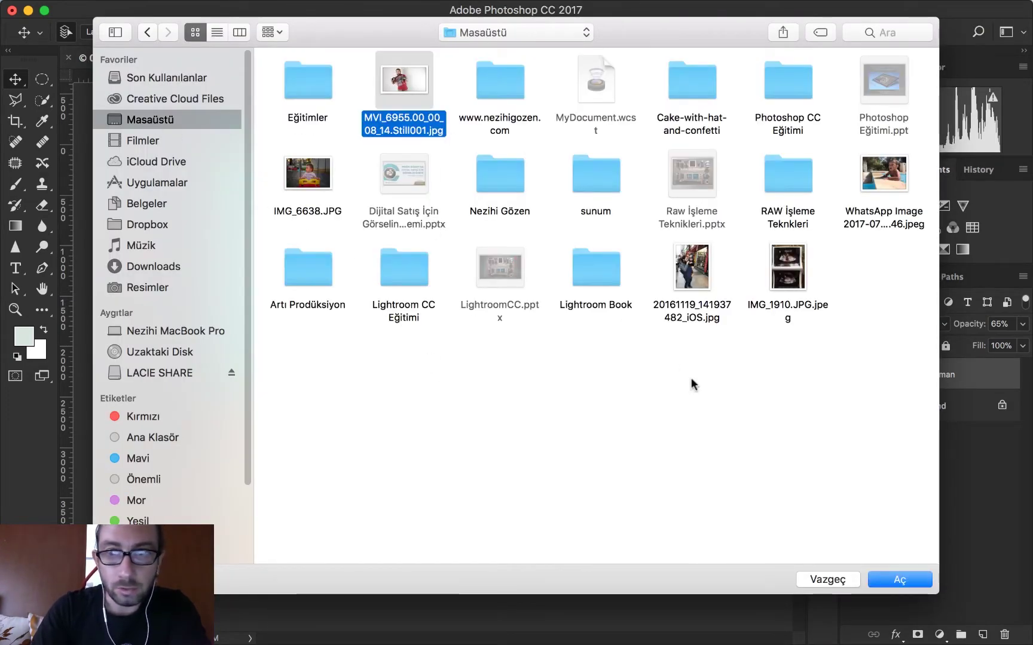
pyautogui.click(889, 577)
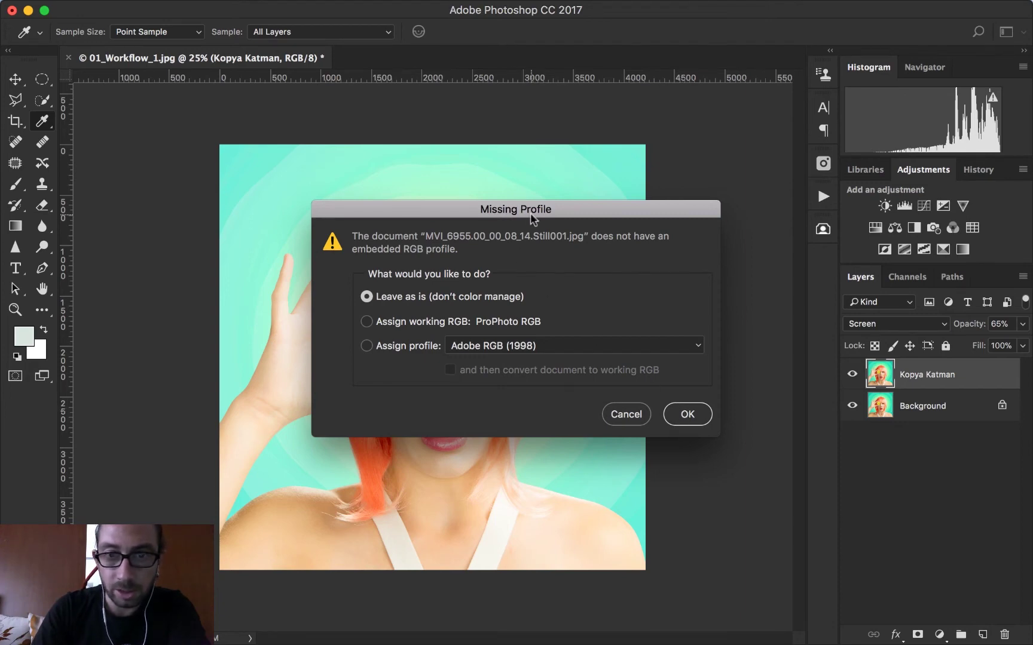
pyautogui.click(687, 416)
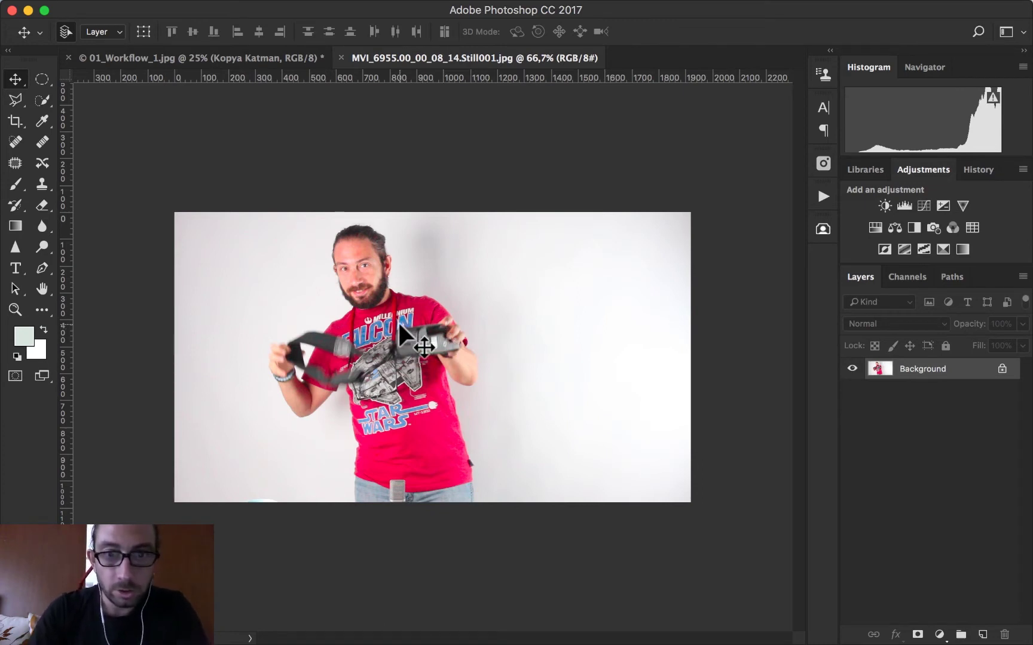
# Convert the MVI_6955 background to a normal layer and place it in the 01_Workflow_1.jpg poster
pyautogui.moveTo(398, 320); pyautogui.dragTo(233, 94)
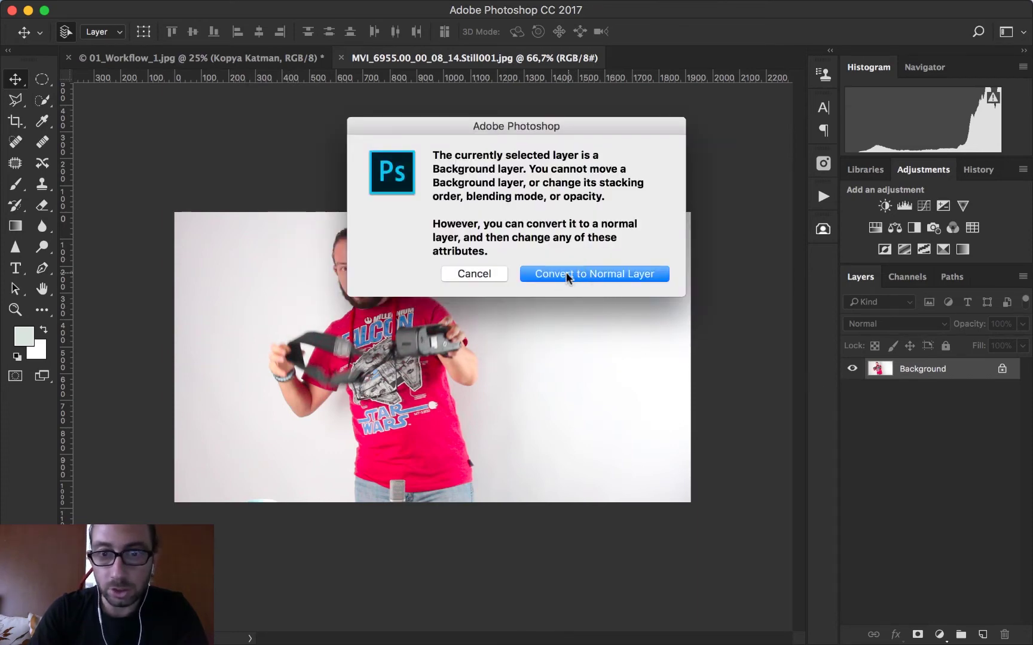
pyautogui.click(566, 272)
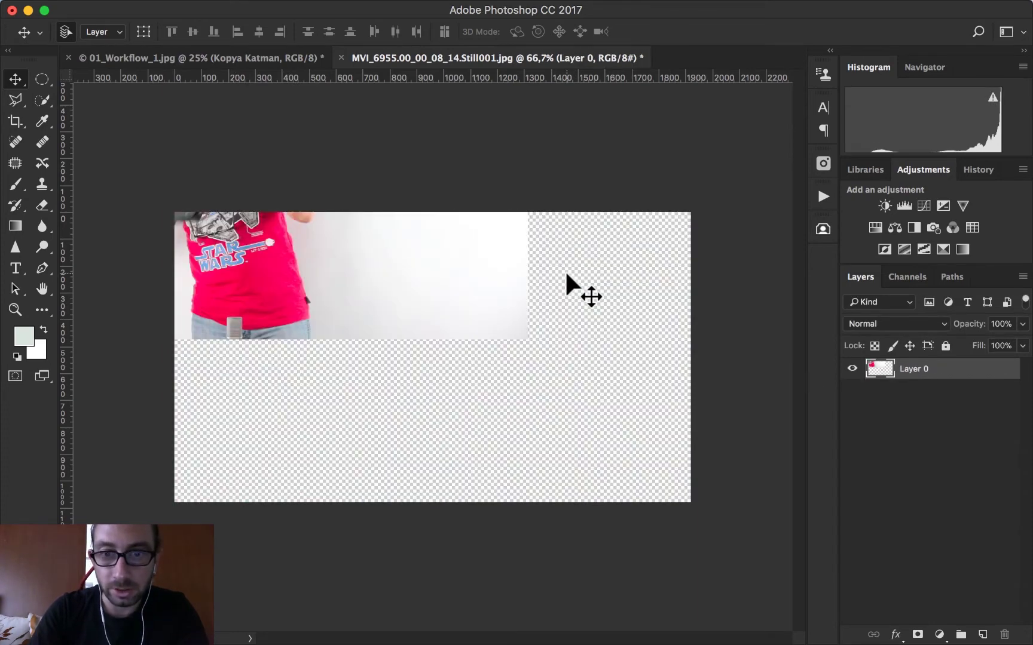
pyautogui.moveTo(347, 277)
pyautogui.mouseDown()
pyautogui.moveTo(444, 366)
pyautogui.moveTo(267, 153)
pyautogui.moveTo(222, 59)
pyautogui.mouseUp()
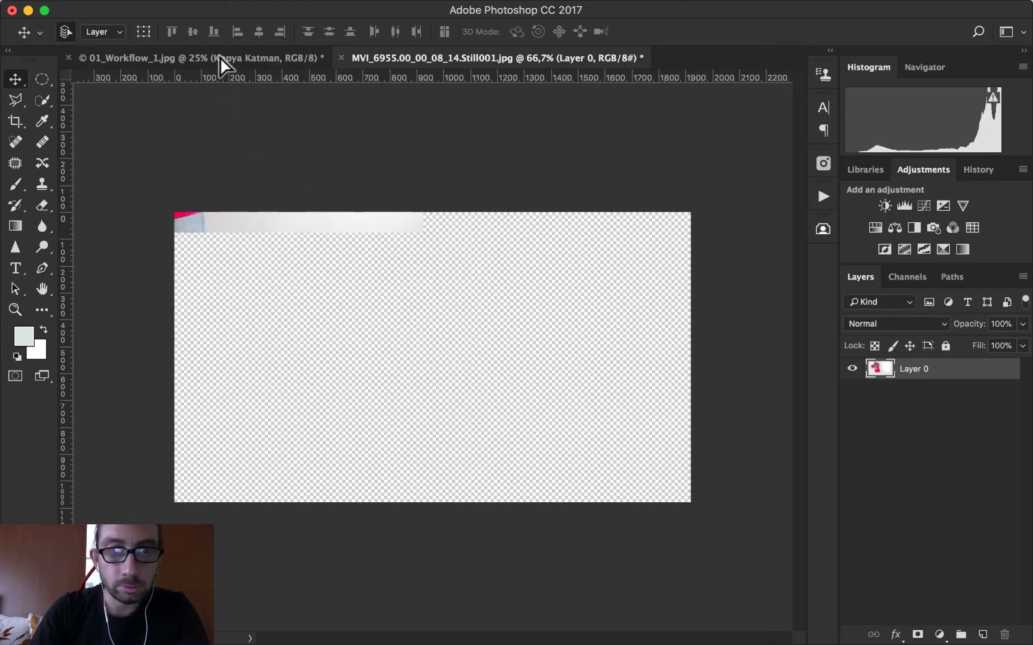
pyautogui.click(220, 56)
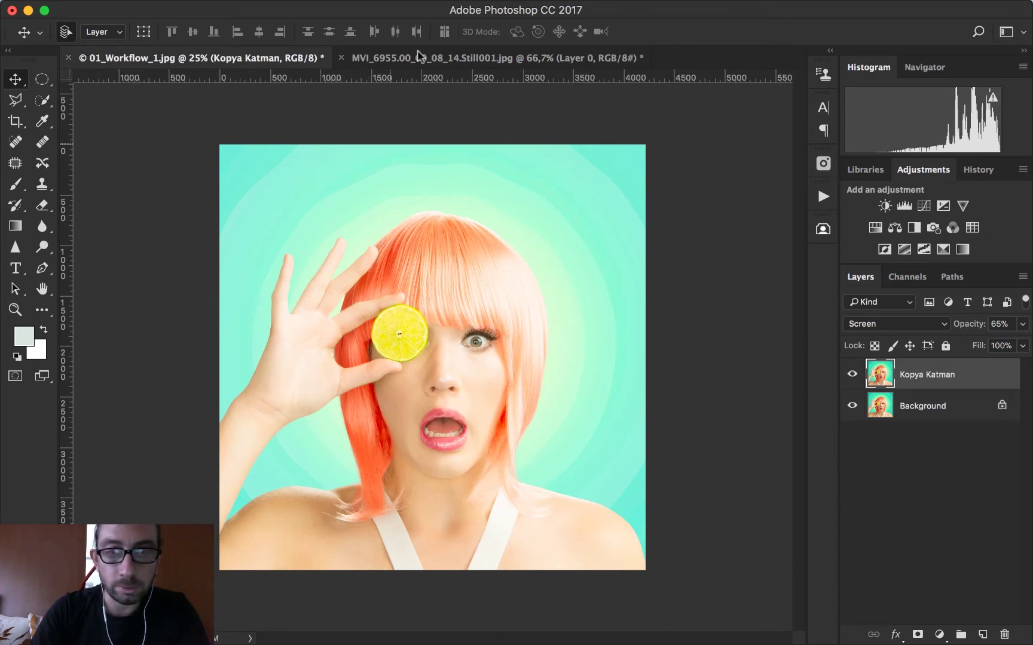
pyautogui.hotkey('ctrl', 'v')
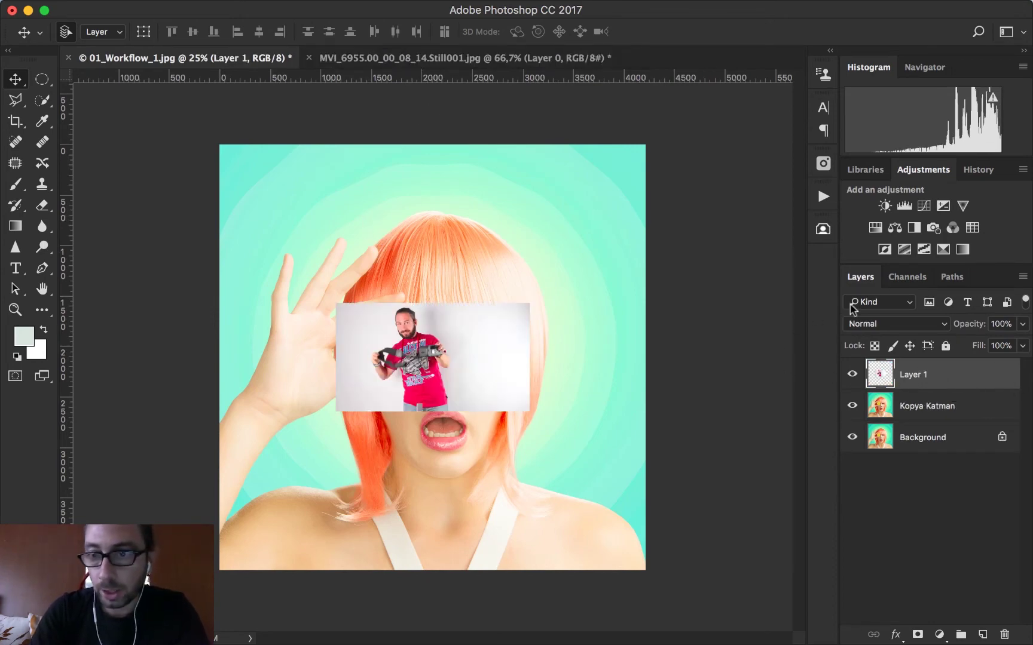
# Rename Layer 1 with a descriptive name for the man's photo
pyautogui.doubleClick(913, 375)
pyautogui.write('N')
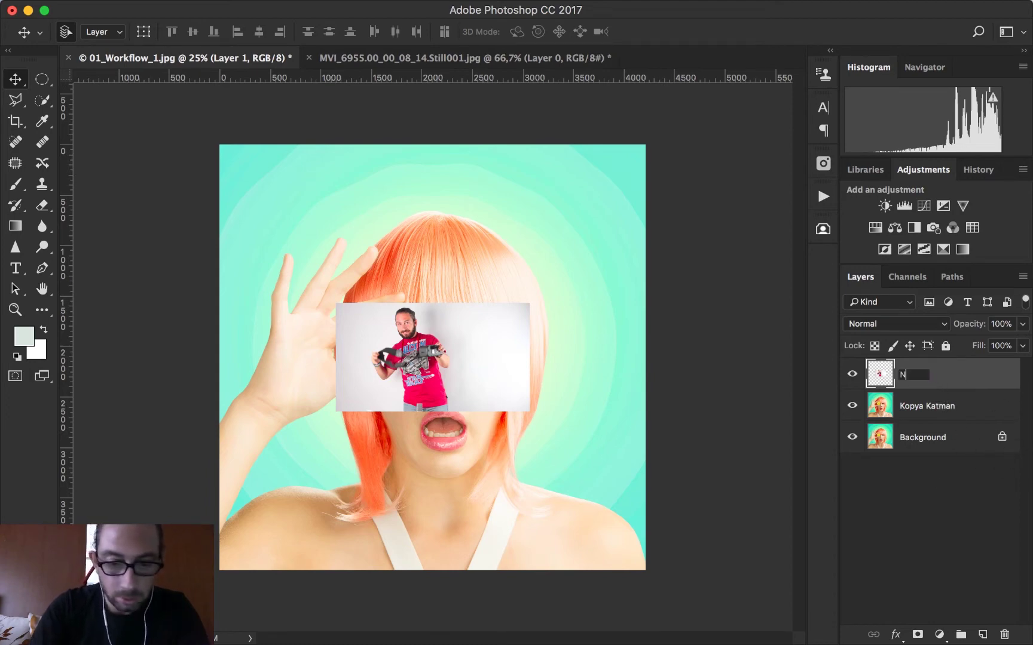
pyautogui.write('ezihi')
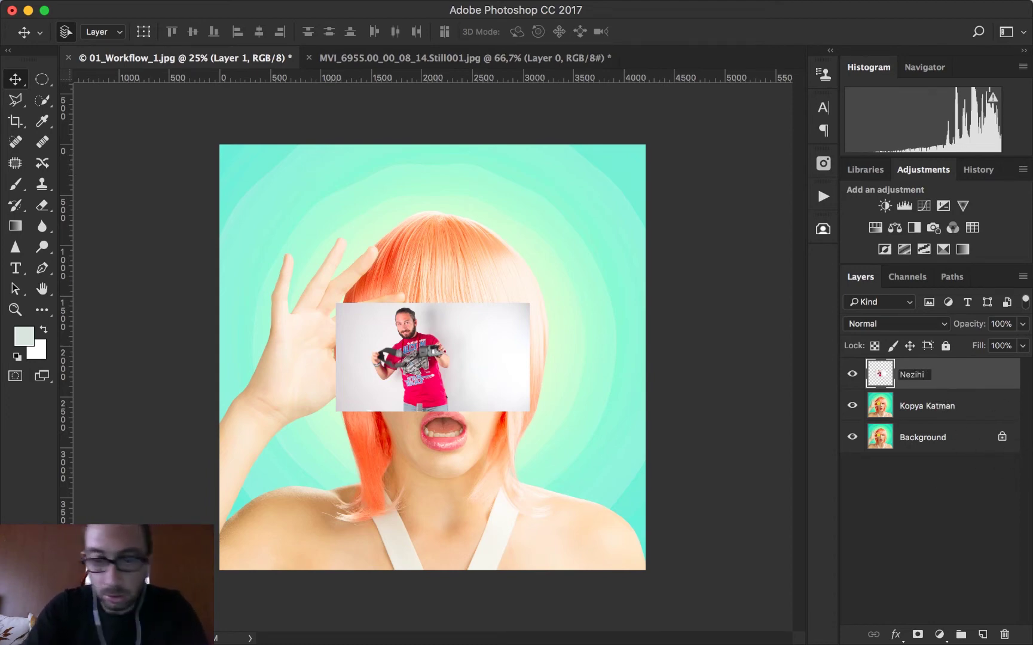
pyautogui.write(' Fotoğ')
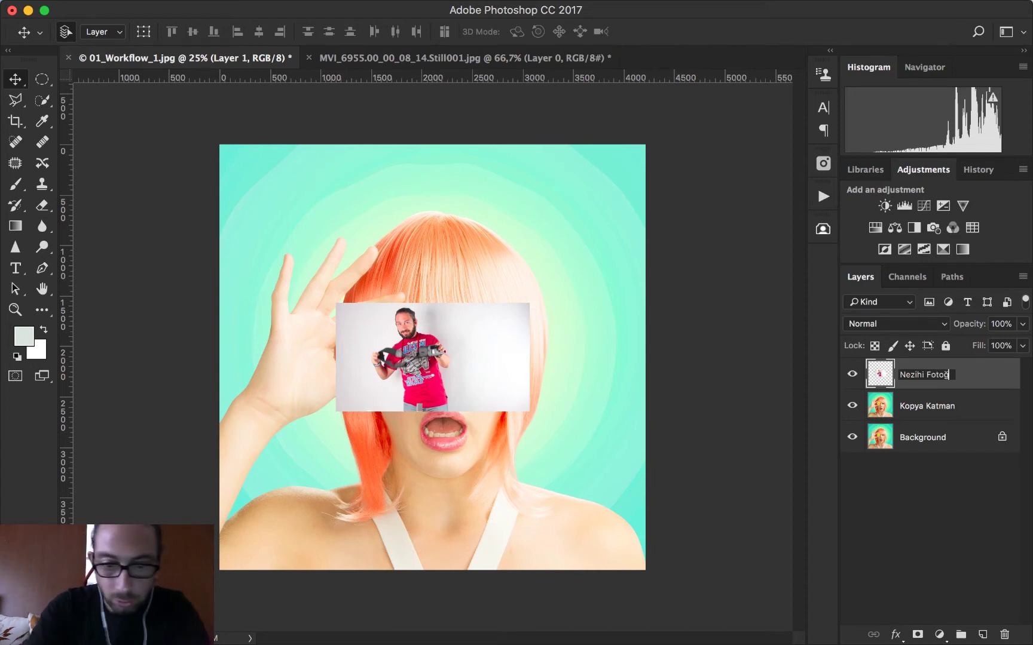
pyautogui.write('rafı')
pyautogui.press('Return')
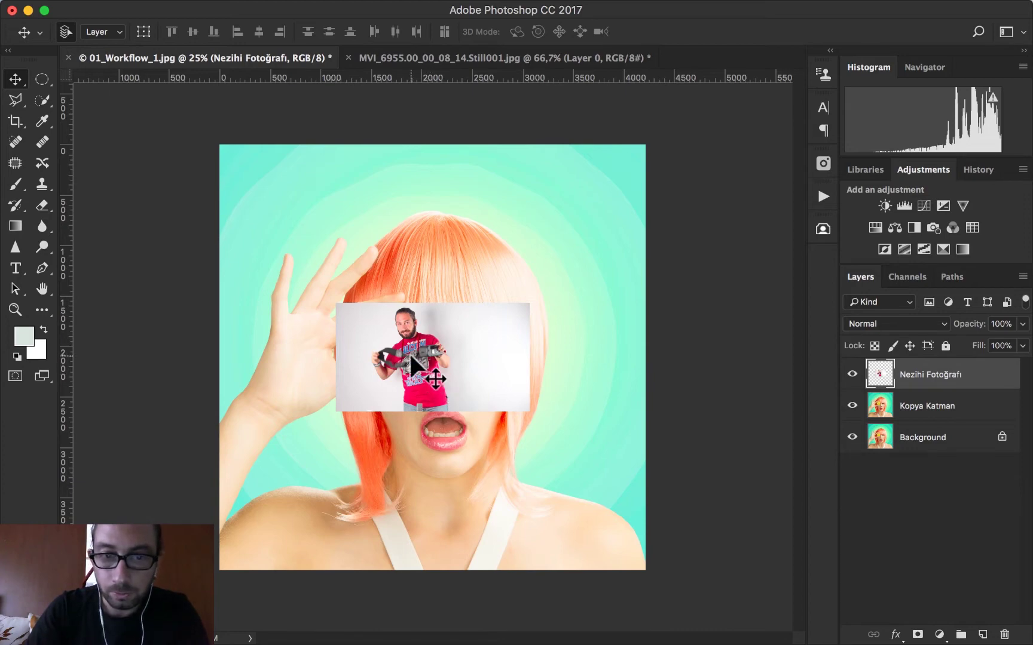
# Drag the man's photo upward so it sits just above the woman's eyes
pyautogui.moveTo(409, 352); pyautogui.dragTo(418, 214)
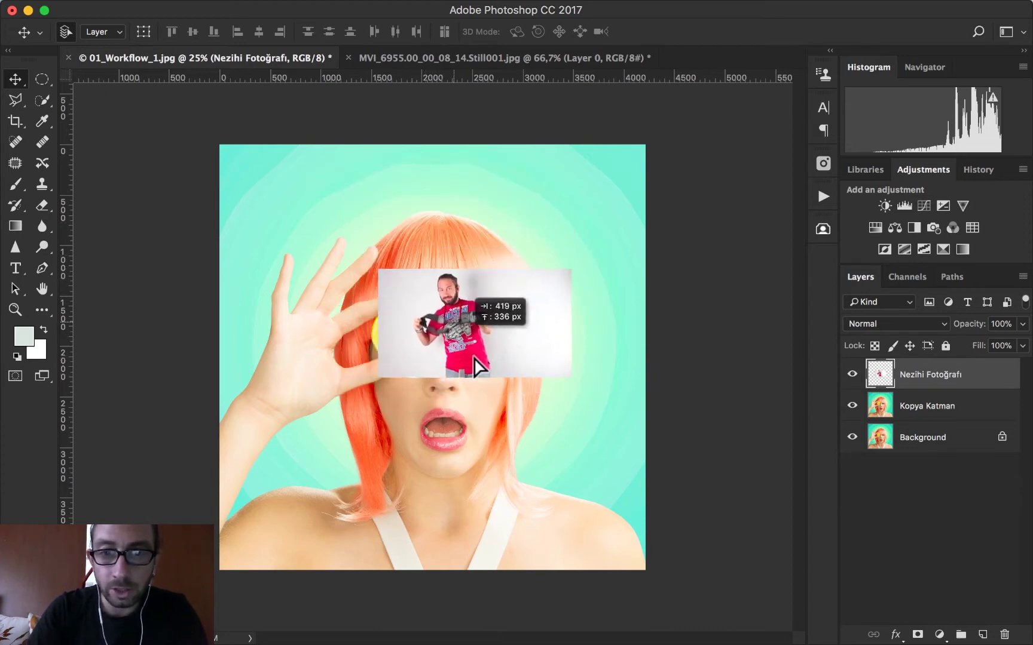
pyautogui.moveTo(419, 213)
pyautogui.mouseDown()
pyautogui.moveTo(437, 265)
pyautogui.moveTo(449, 248)
pyautogui.mouseUp()
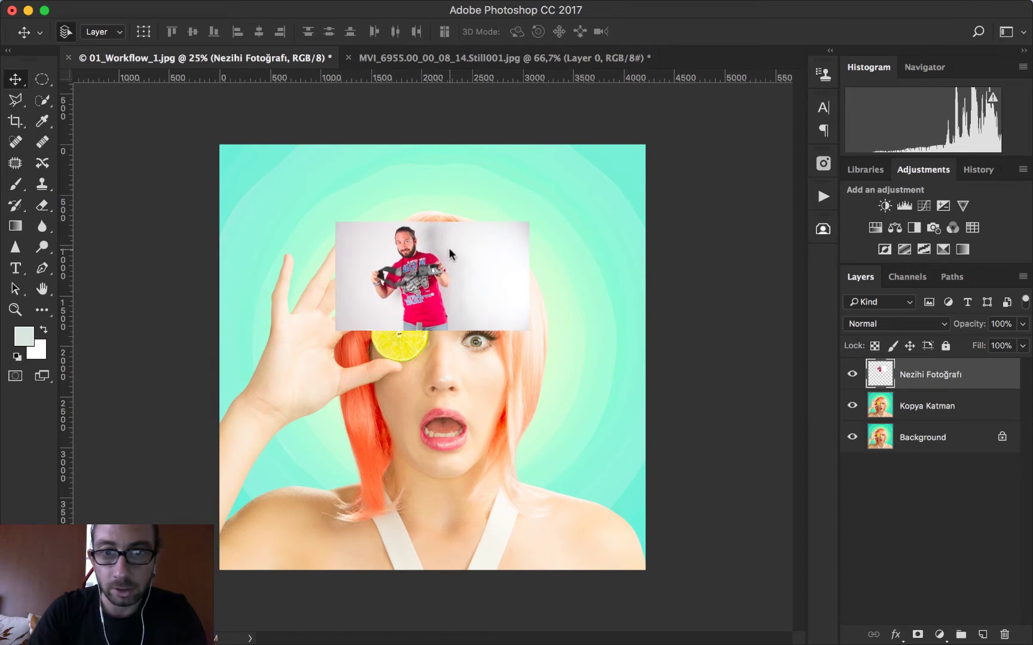
pyautogui.click(888, 326)
pyautogui.press('Escape')
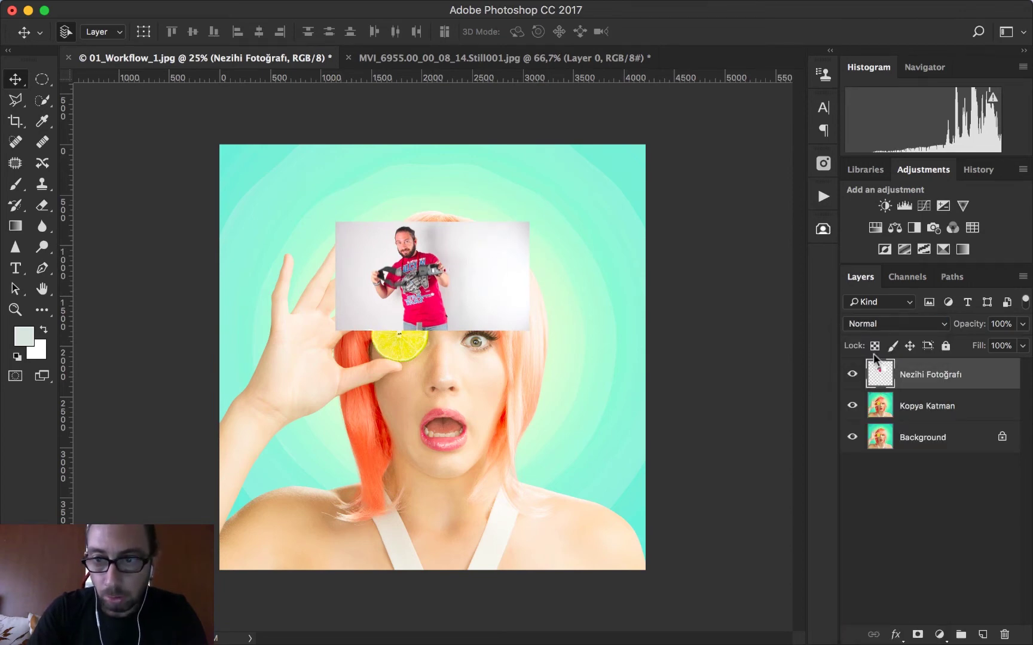
# Set the man's photo to Multiply and move it to the upper right over the hair
pyautogui.click(887, 326)
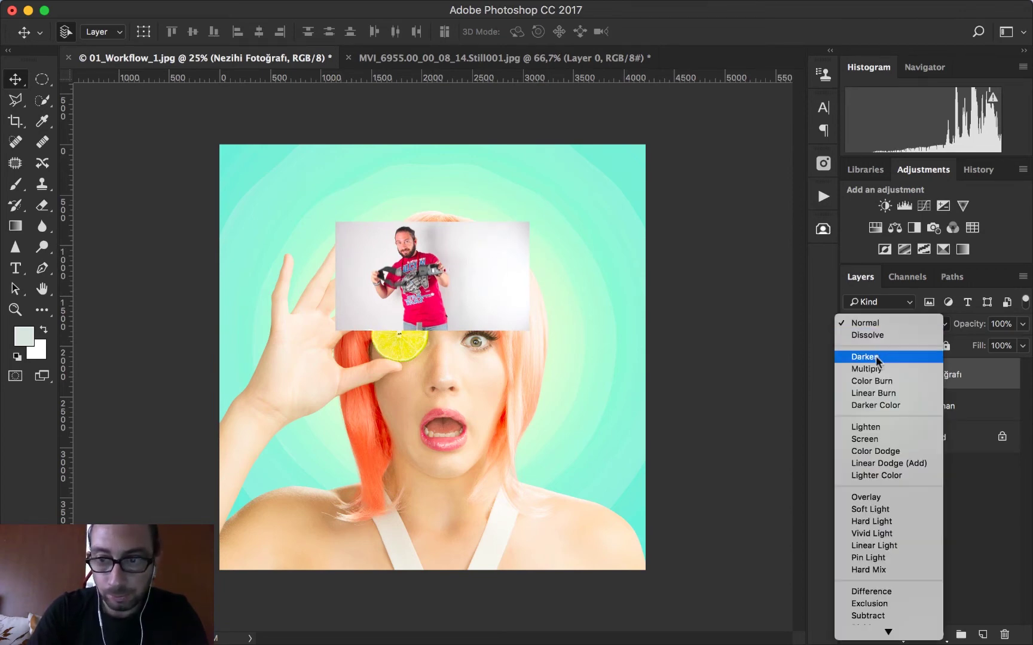
pyautogui.click(866, 342)
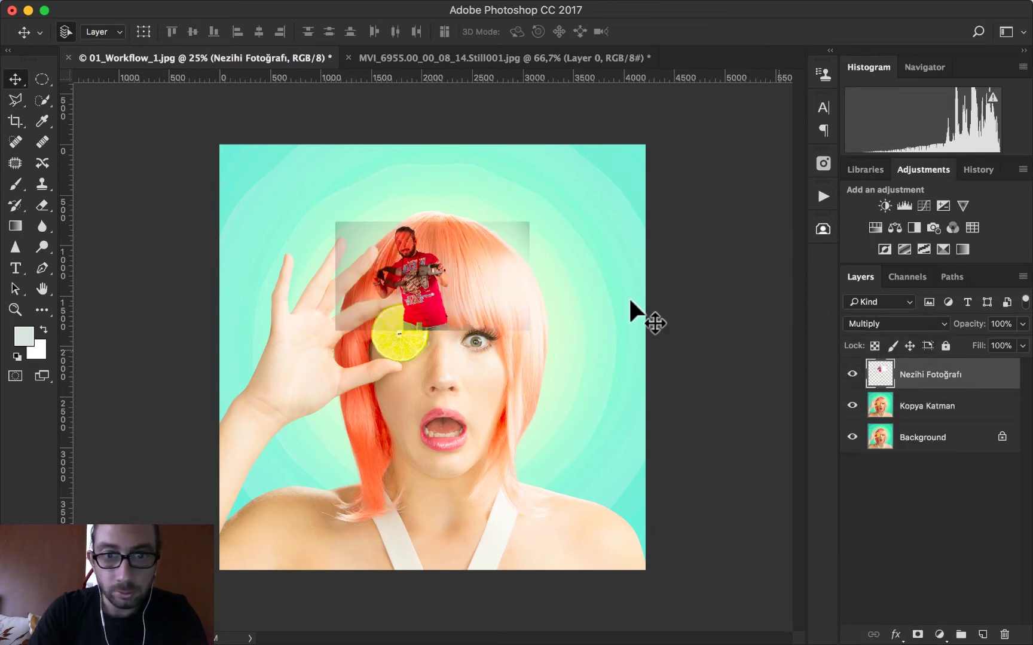
pyautogui.moveTo(523, 222); pyautogui.dragTo(576, 202)
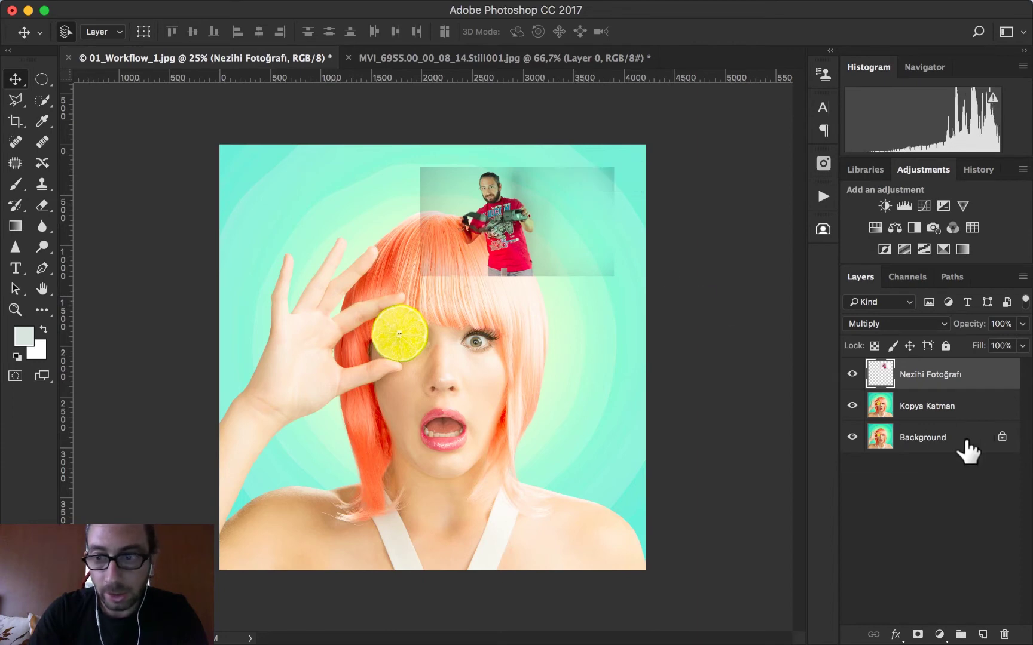
pyautogui.click(853, 407)
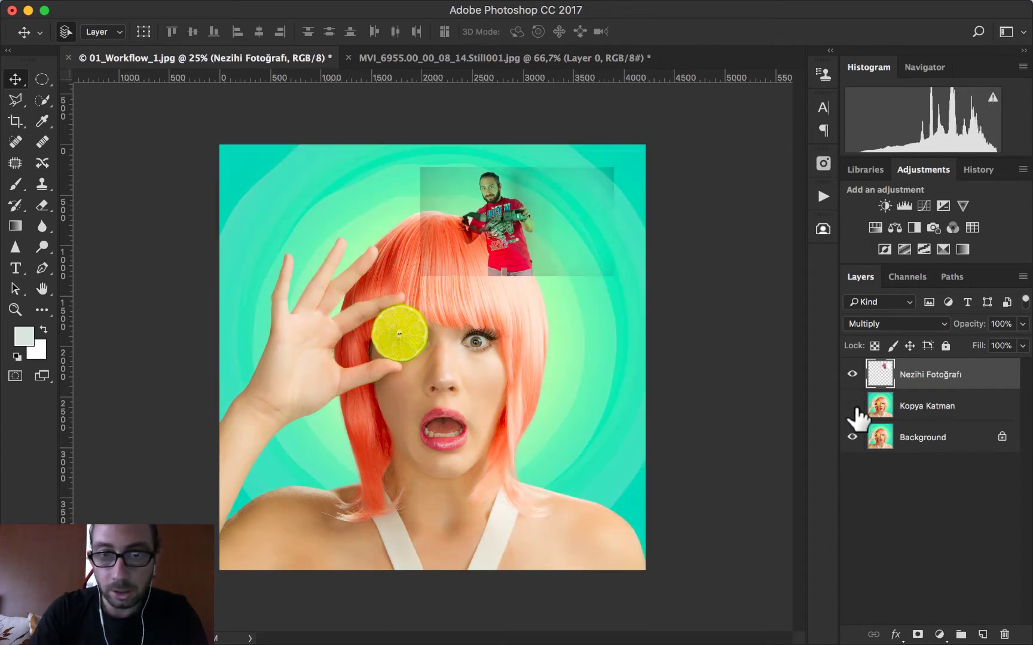
pyautogui.click(853, 407)
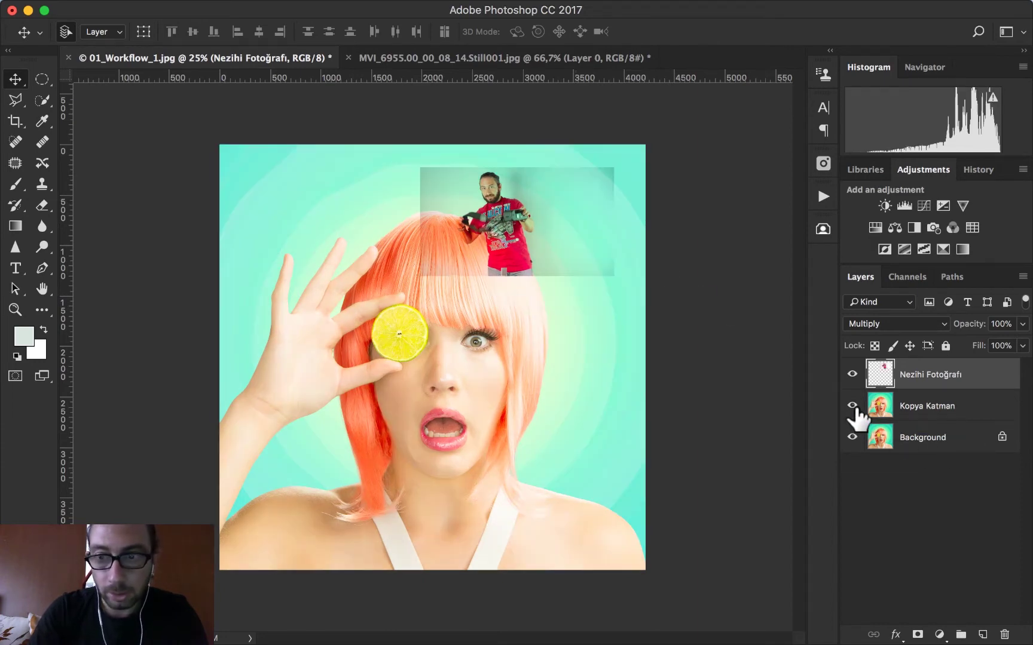
pyautogui.click(932, 414)
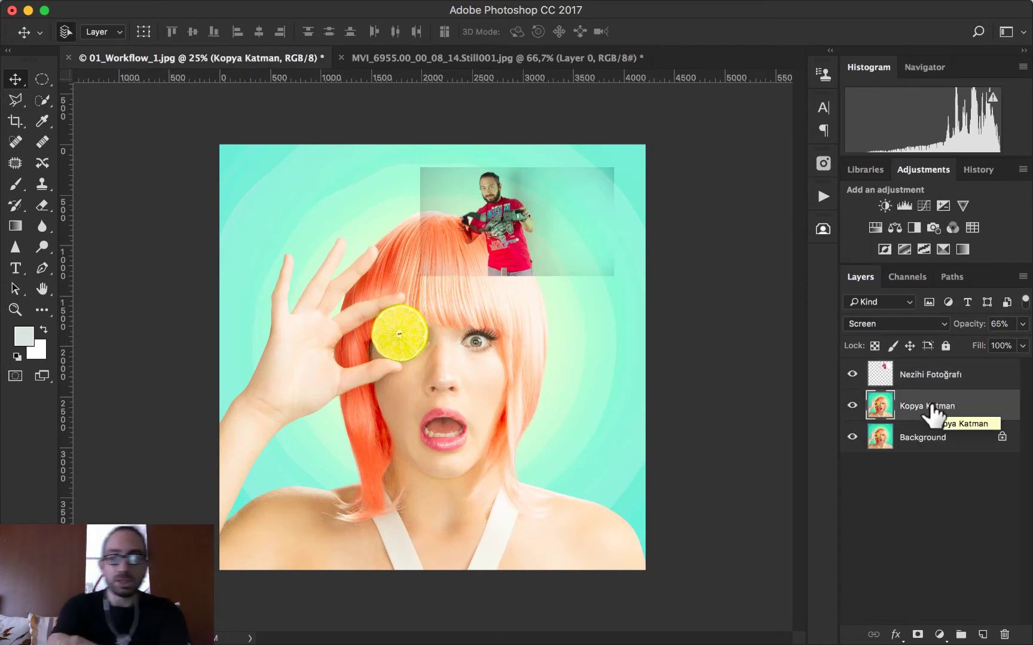
# Delete the Kopya Katman layer from its right-click menu and confirm with Yes
pyautogui.rightClick(931, 407)
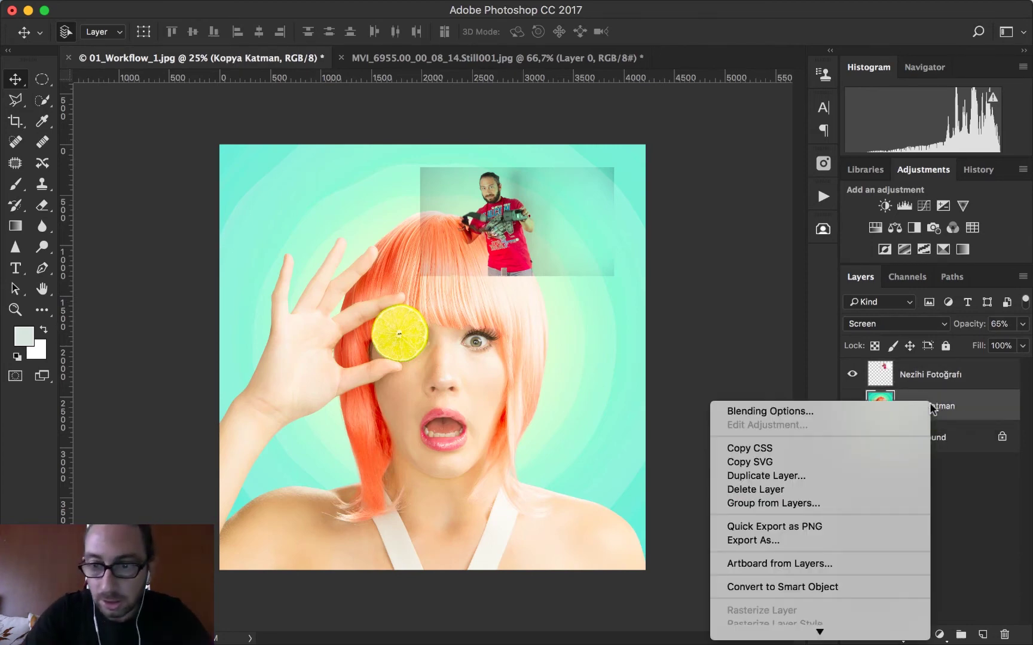
pyautogui.click(802, 492)
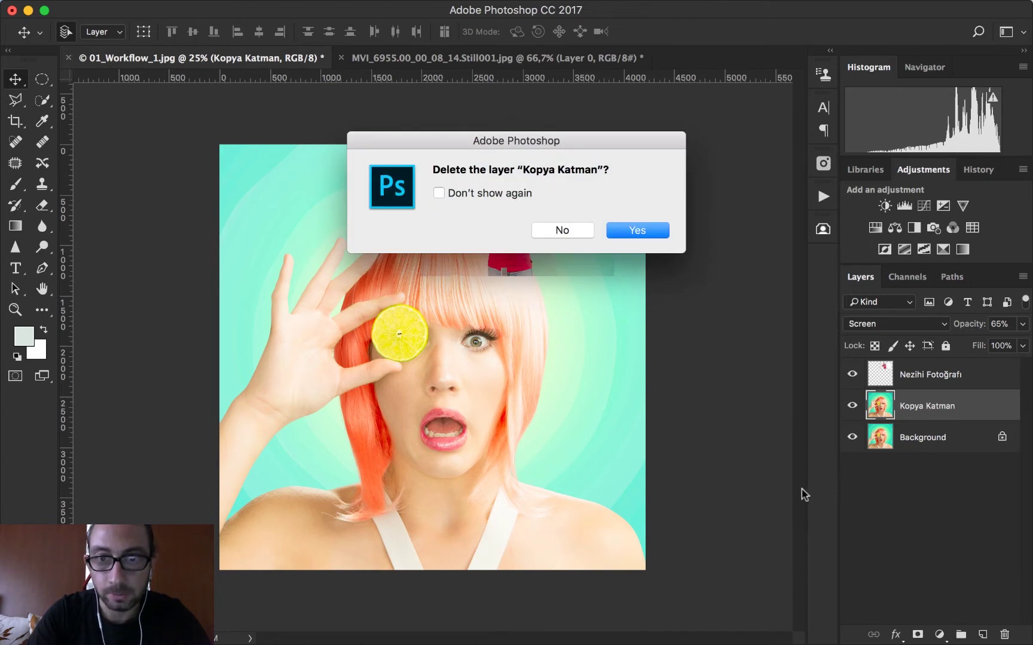
pyautogui.click(624, 231)
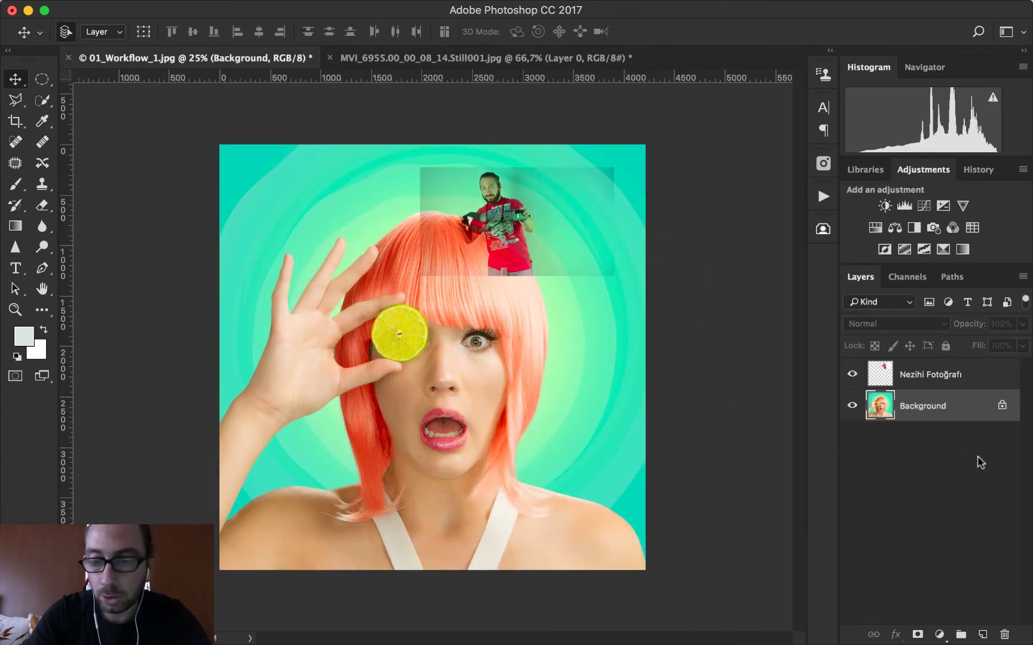
# Select the man's photo layer and nudge it slightly right along the poster's top edge
pyautogui.click(943, 381)
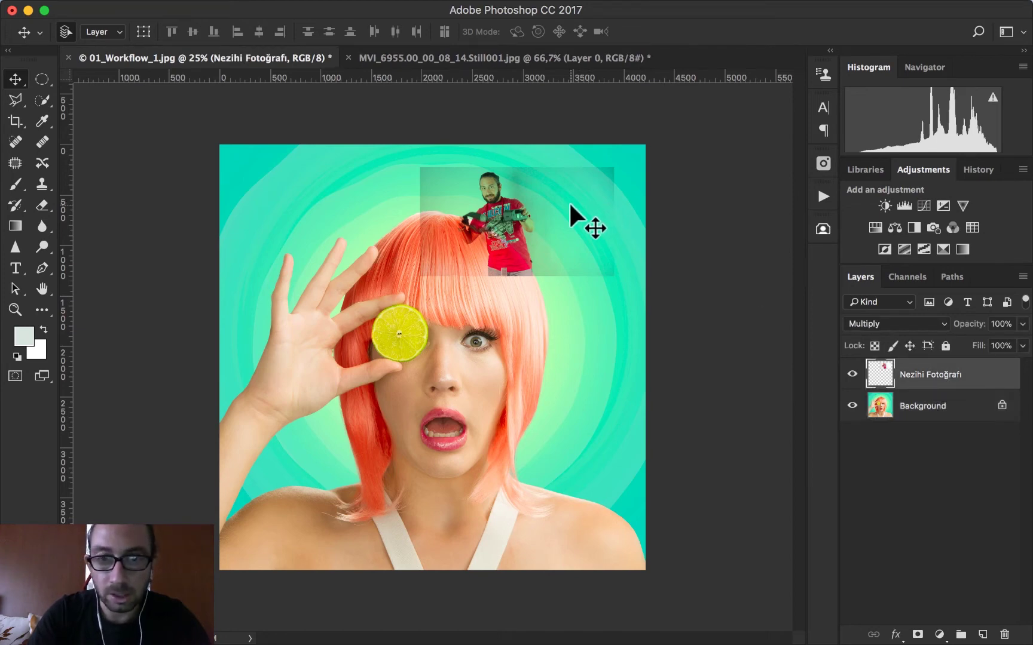
pyautogui.moveTo(569, 203)
pyautogui.mouseDown()
pyautogui.moveTo(563, 171)
pyautogui.moveTo(481, 273)
pyautogui.moveTo(552, 253)
pyautogui.moveTo(561, 211)
pyautogui.mouseUp()
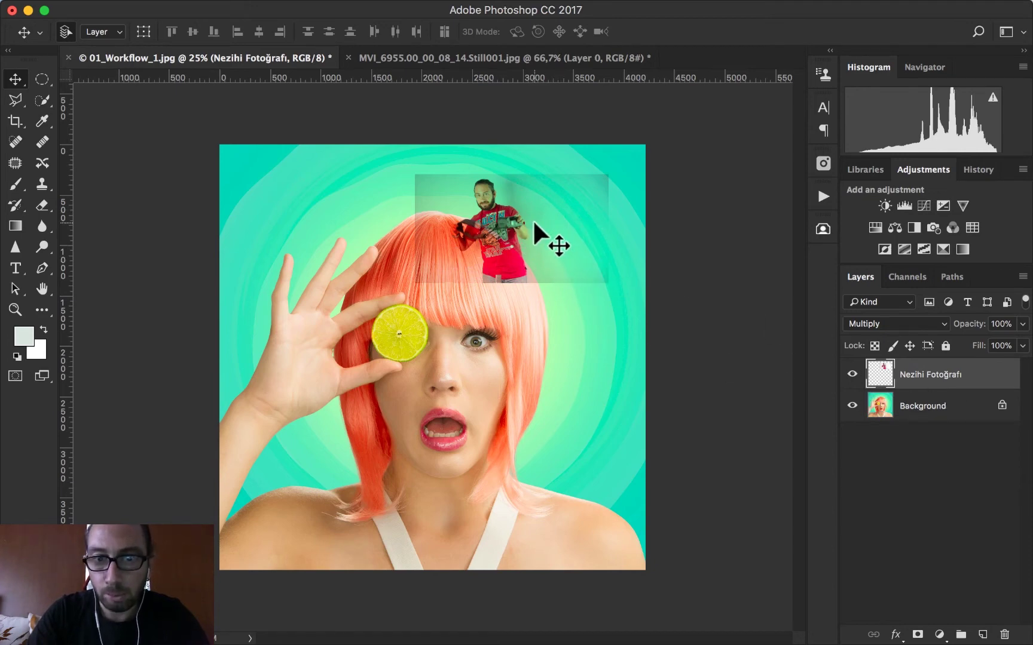
pyautogui.moveTo(534, 223); pyautogui.dragTo(552, 222)
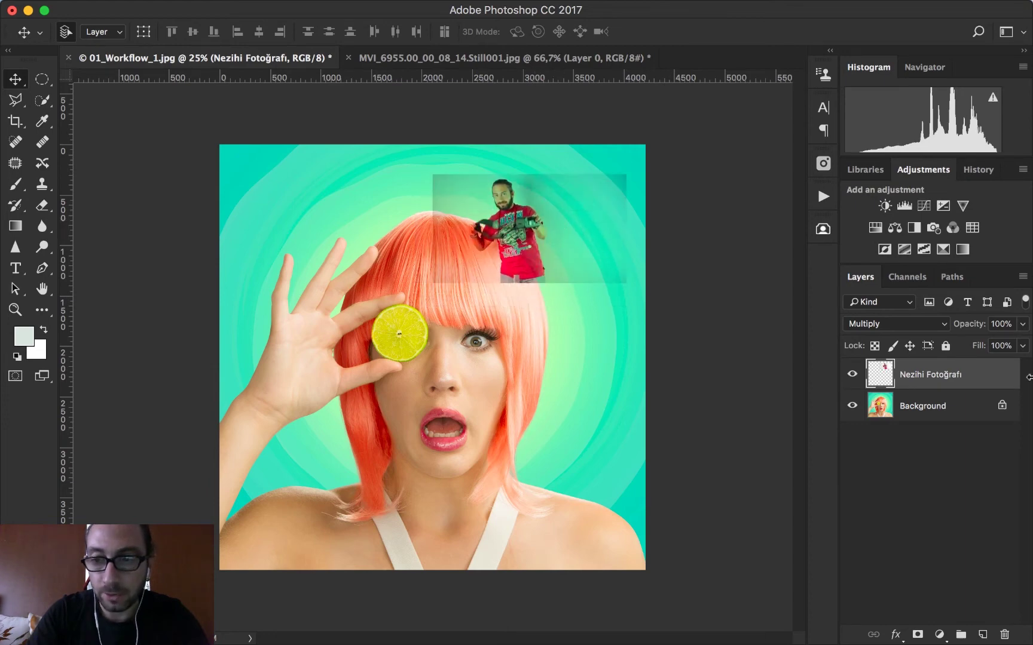
# Convert the man photo layer to a Smart Object and shift it left onto the woman's hair
pyautogui.rightClick(904, 375)
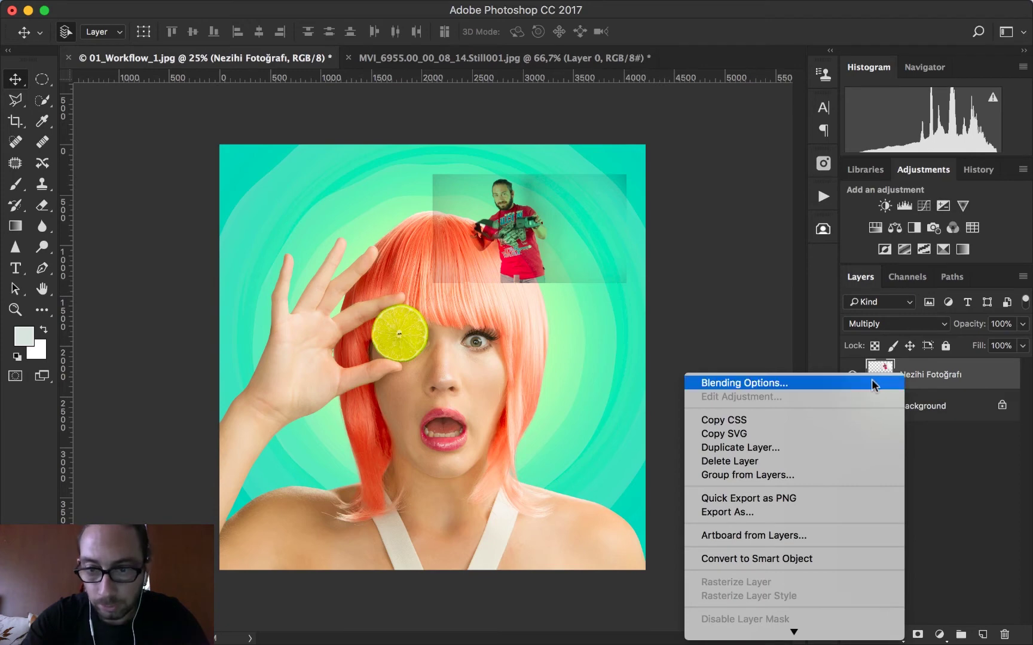
pyautogui.click(798, 558)
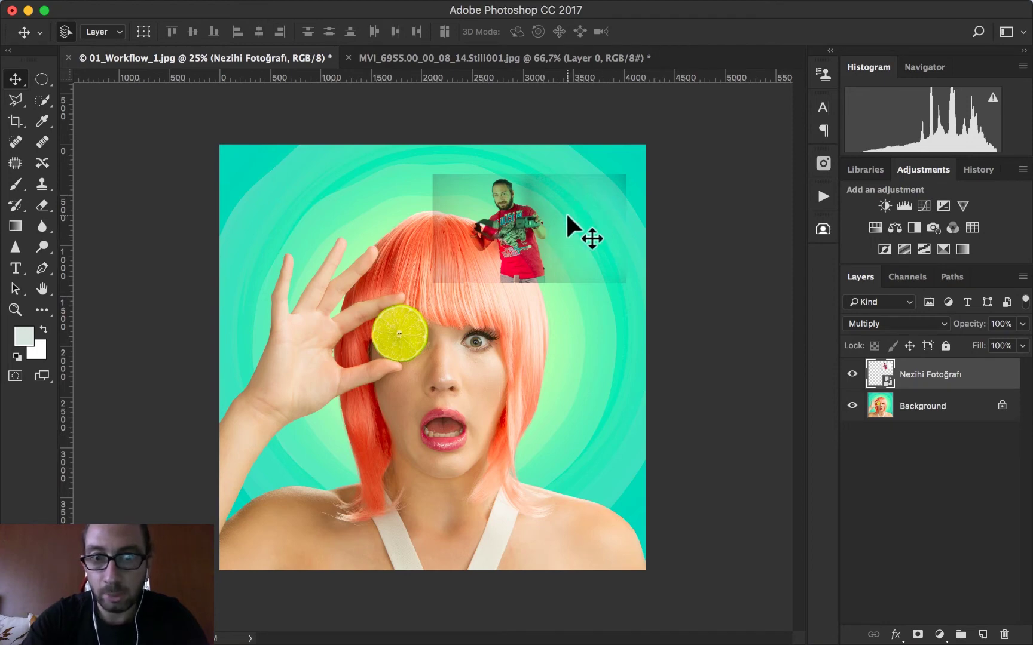
pyautogui.moveTo(567, 216)
pyautogui.mouseDown()
pyautogui.moveTo(506, 233)
pyautogui.moveTo(427, 224)
pyautogui.mouseUp()
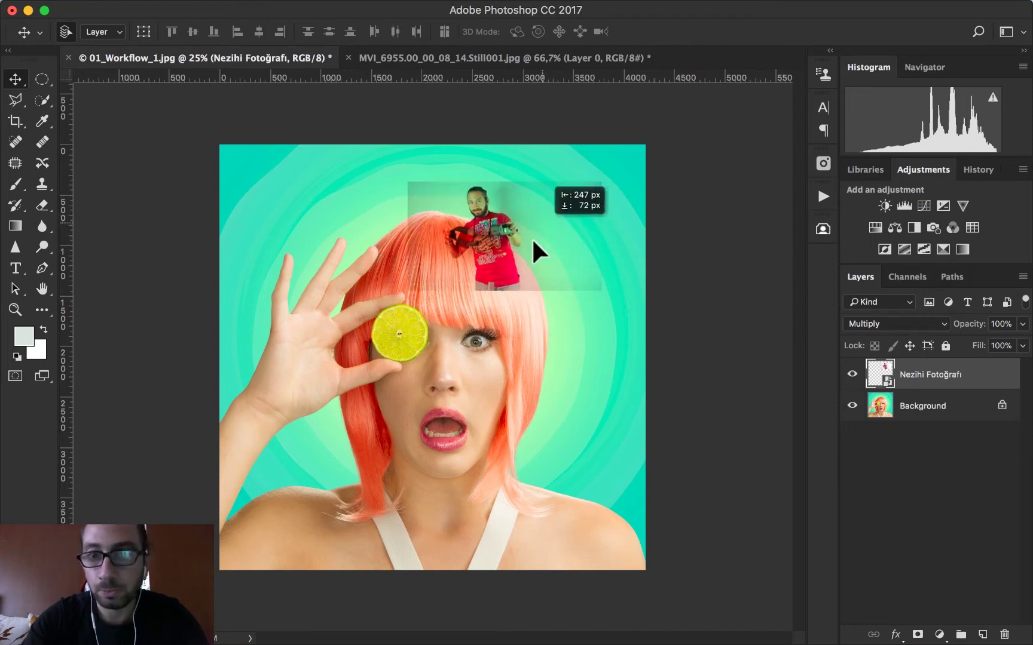
pyautogui.moveTo(427, 225); pyautogui.dragTo(523, 225)
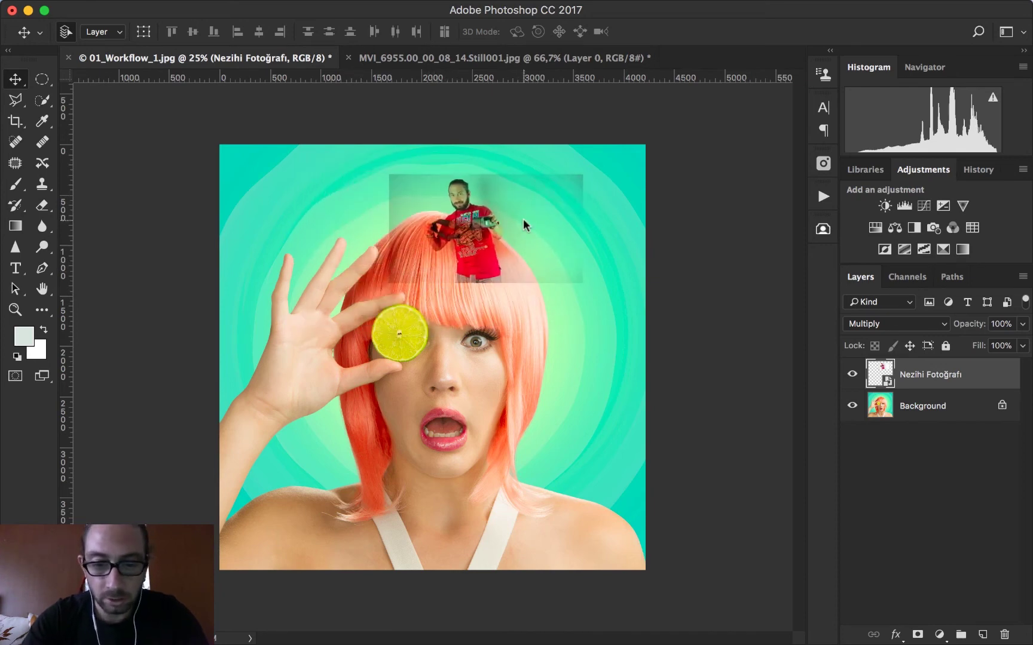
# Scale the man photo to about 171%, tilt it roughly 18°, and commit it top-right
pyautogui.hotkey('ctrl', 't')
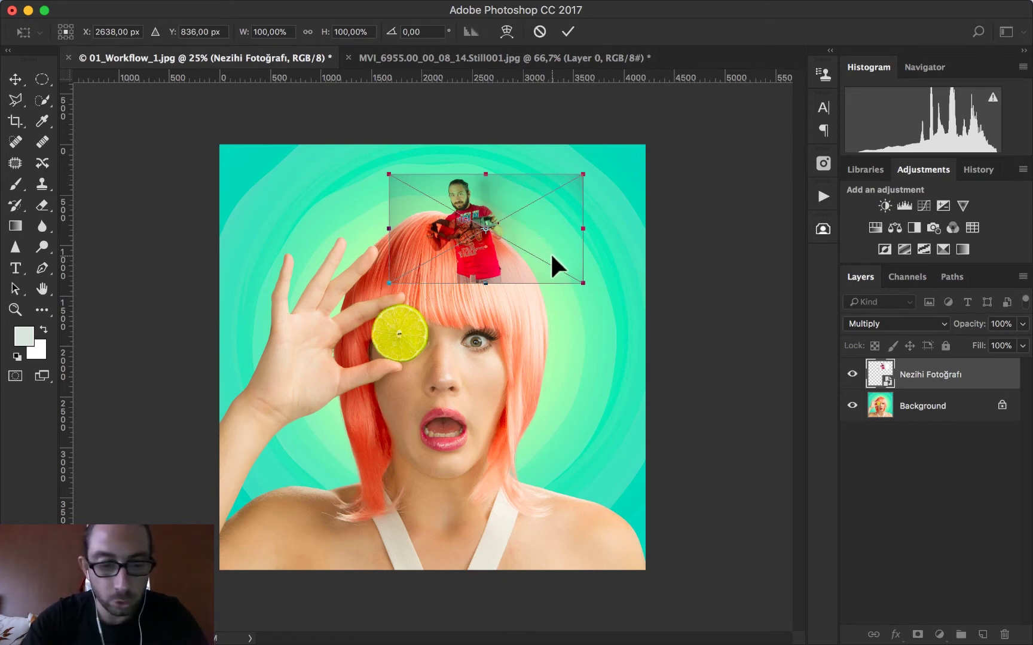
pyautogui.moveTo(583, 282); pyautogui.dragTo(649, 339)
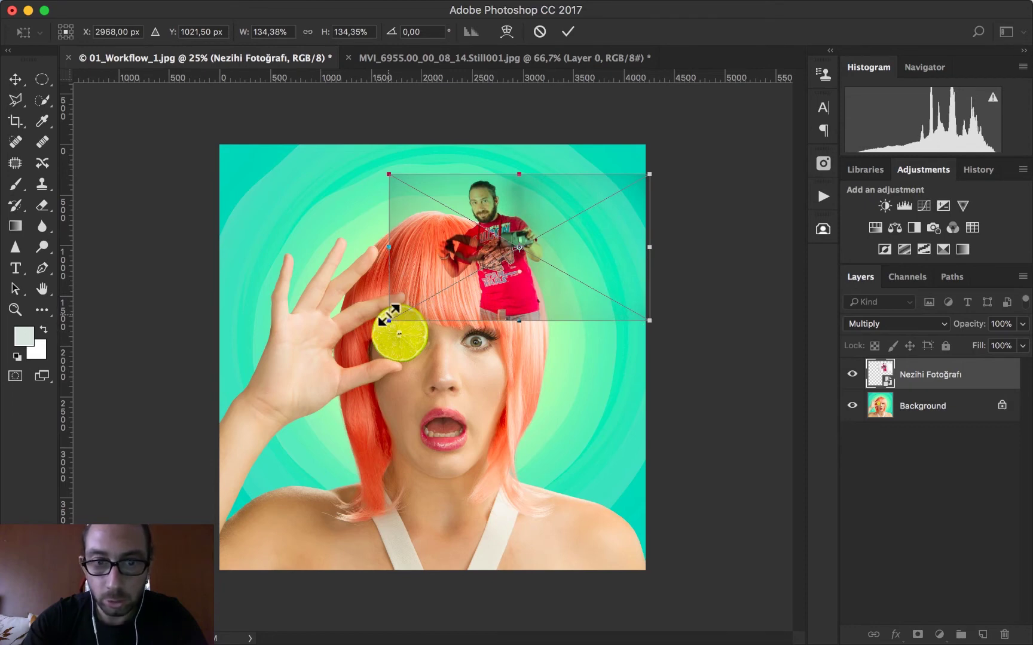
pyautogui.moveTo(389, 320); pyautogui.dragTo(322, 356)
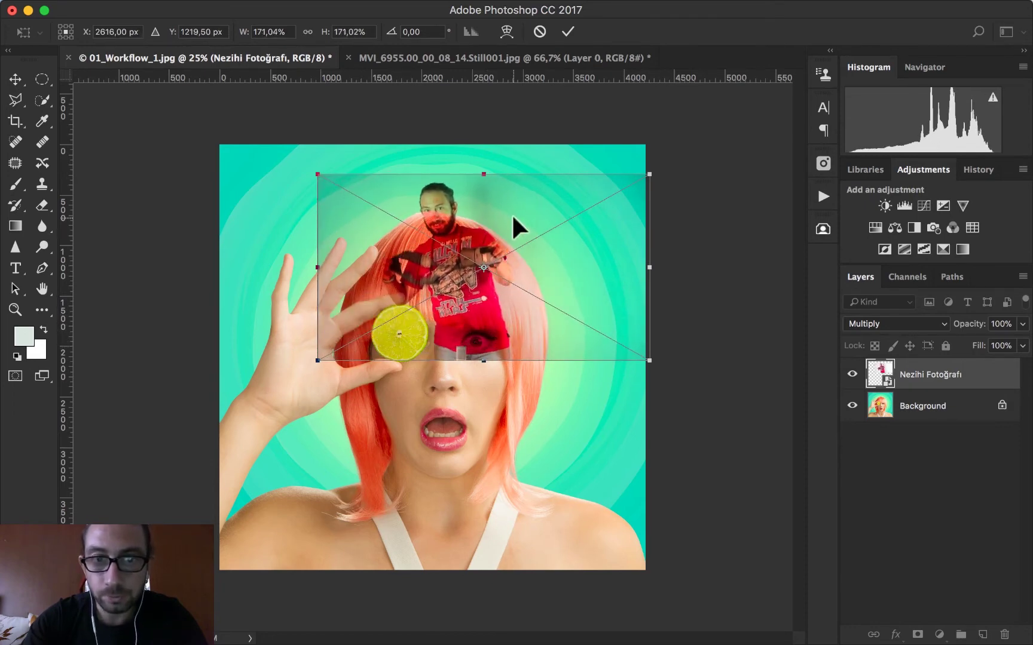
pyautogui.moveTo(509, 220)
pyautogui.mouseDown()
pyautogui.moveTo(438, 303)
pyautogui.moveTo(421, 425)
pyautogui.mouseUp()
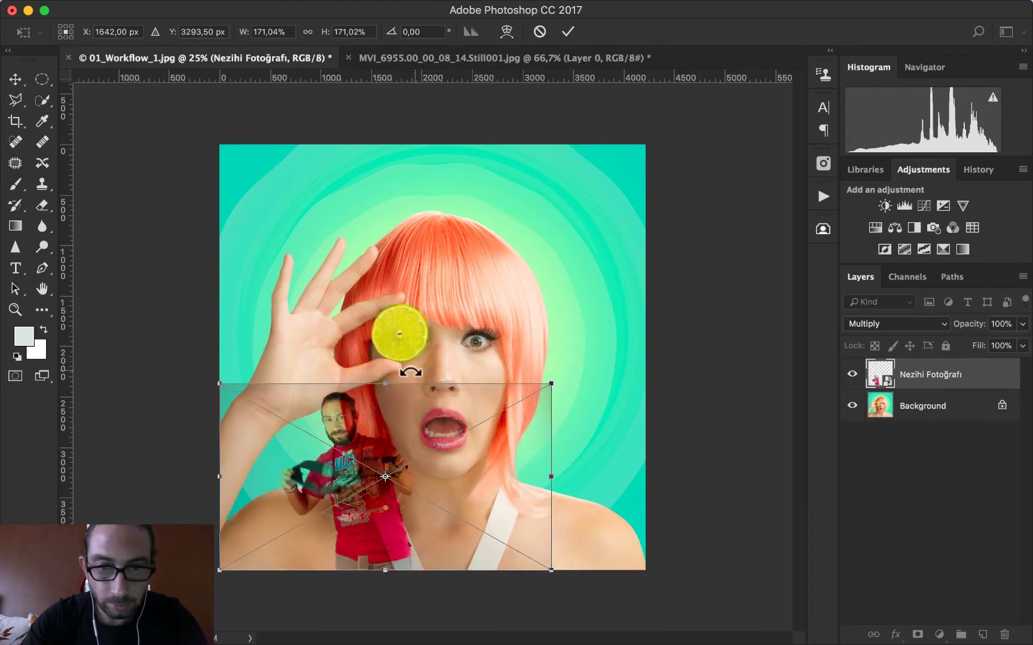
pyautogui.moveTo(402, 369)
pyautogui.mouseDown()
pyautogui.moveTo(437, 414)
pyautogui.moveTo(630, 211)
pyautogui.moveTo(661, 212)
pyautogui.moveTo(648, 207)
pyautogui.mouseUp()
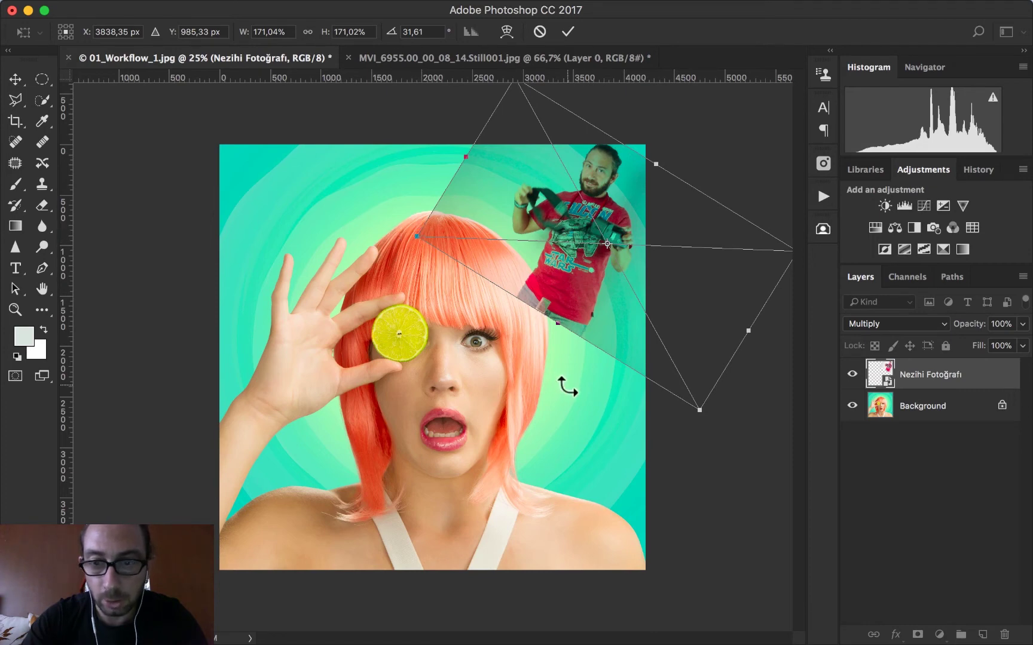
pyautogui.moveTo(706, 418)
pyautogui.mouseDown()
pyautogui.moveTo(728, 393)
pyautogui.moveTo(724, 378)
pyautogui.mouseUp()
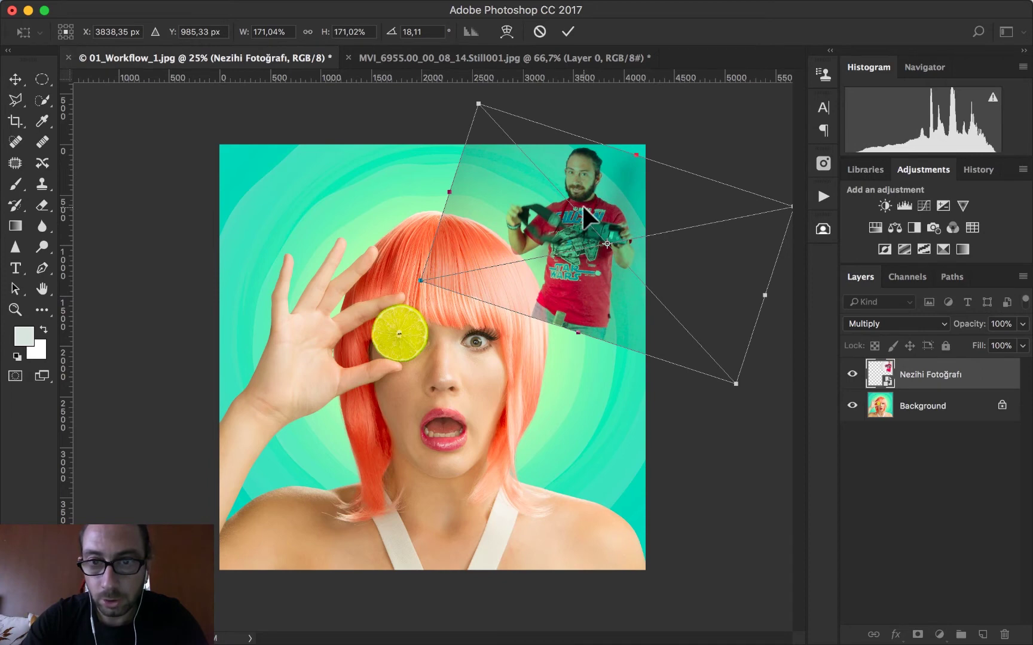
pyautogui.moveTo(583, 205); pyautogui.dragTo(604, 205)
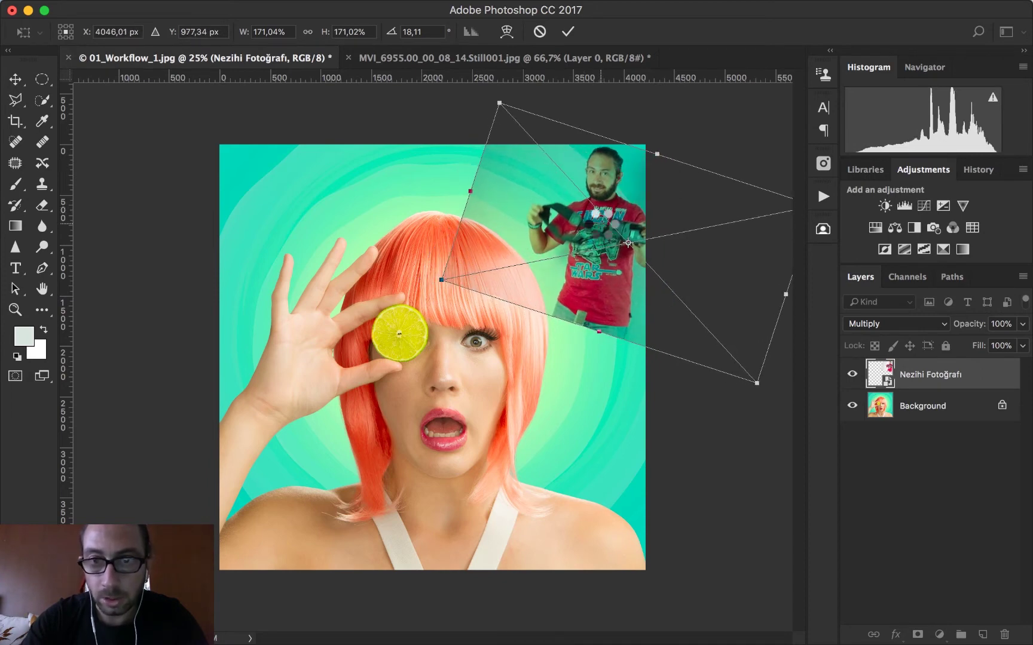
pyautogui.press('Return')
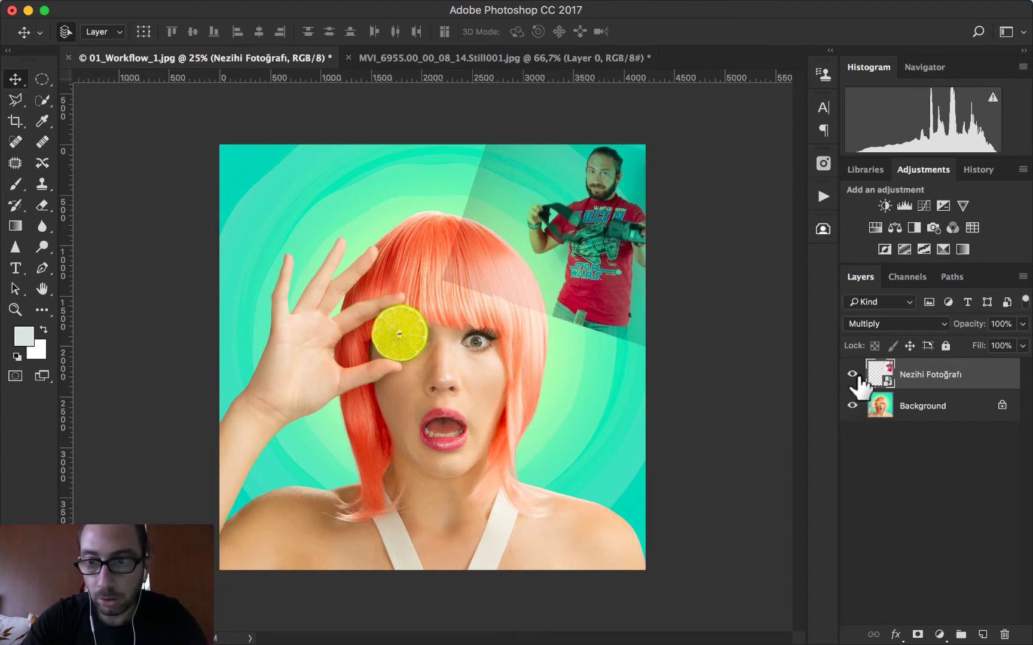
pyautogui.click(853, 375)
# Nudge the man photo higher into the top-right corner, then try moving its layer below Background
pyautogui.click(853, 375)
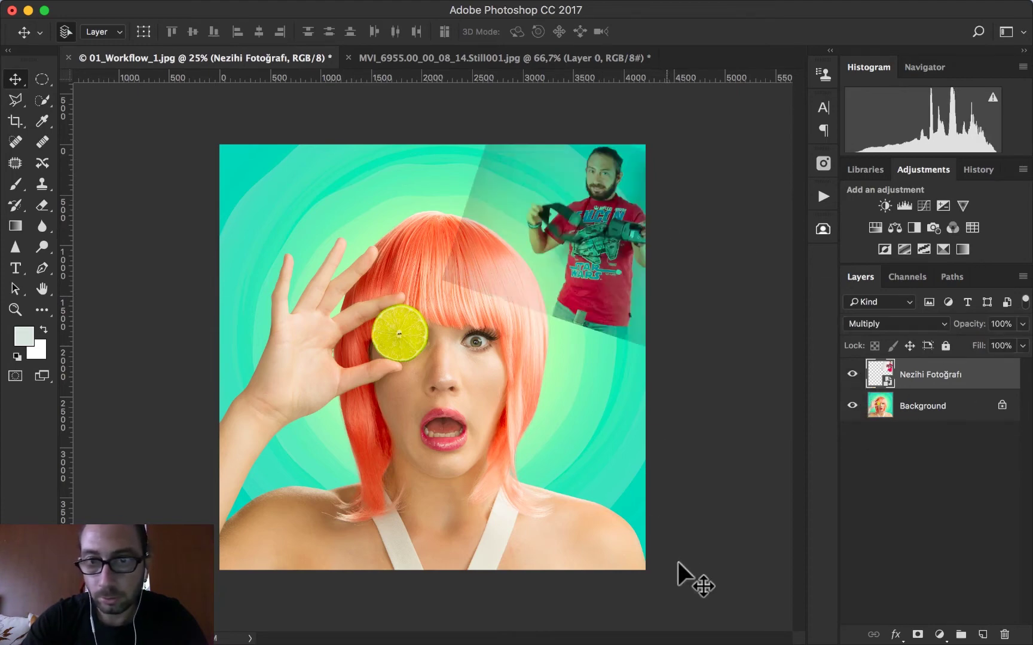
pyautogui.moveTo(614, 206); pyautogui.dragTo(622, 205)
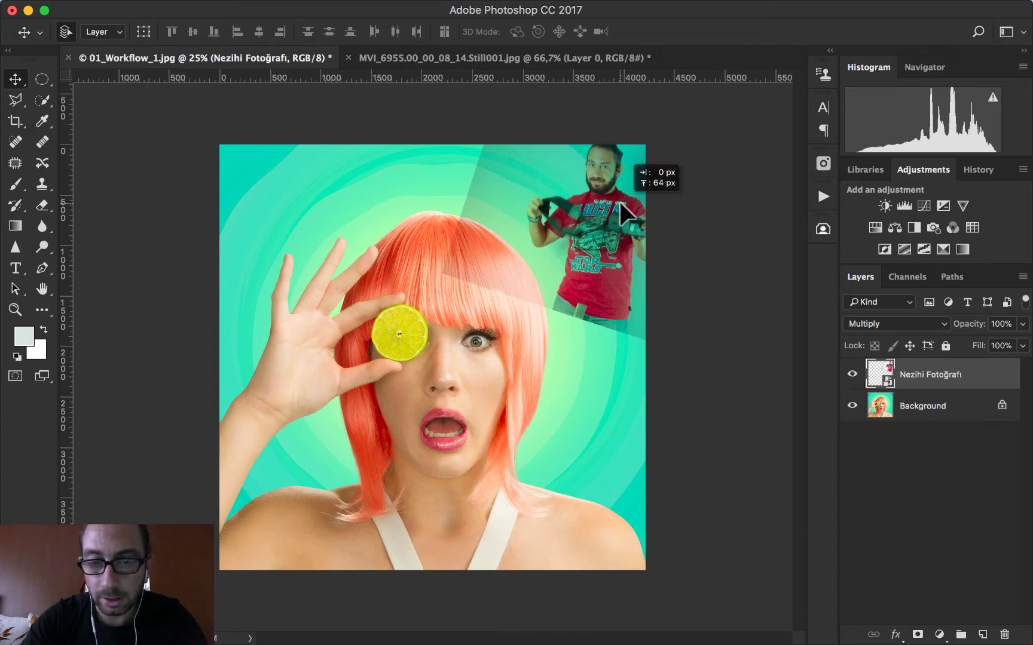
pyautogui.hotkey('ctrl', 'z')
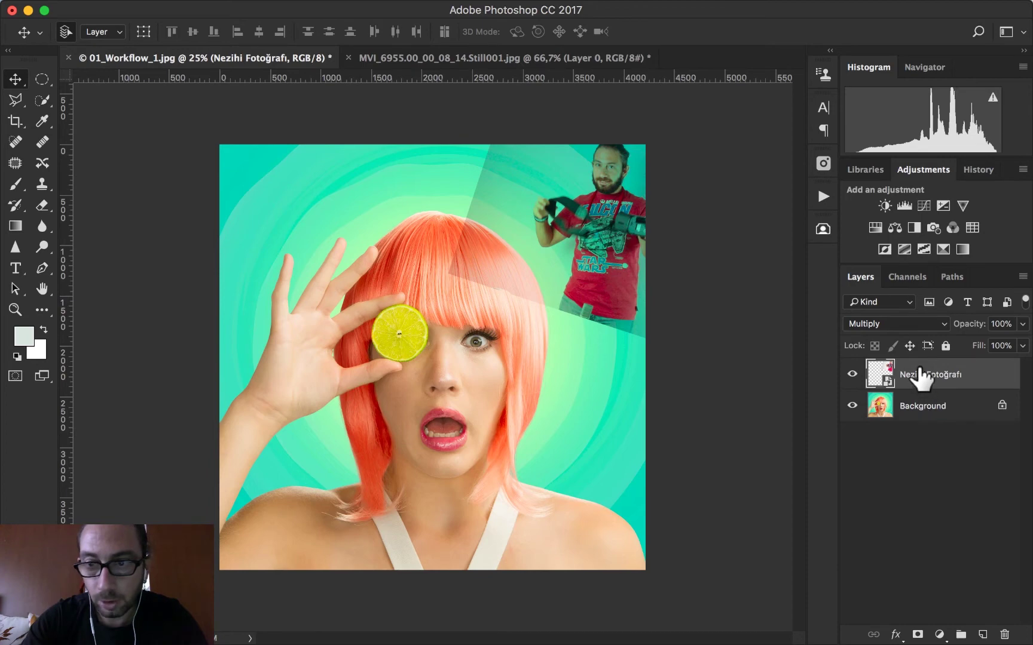
pyautogui.moveTo(918, 376); pyautogui.dragTo(922, 443)
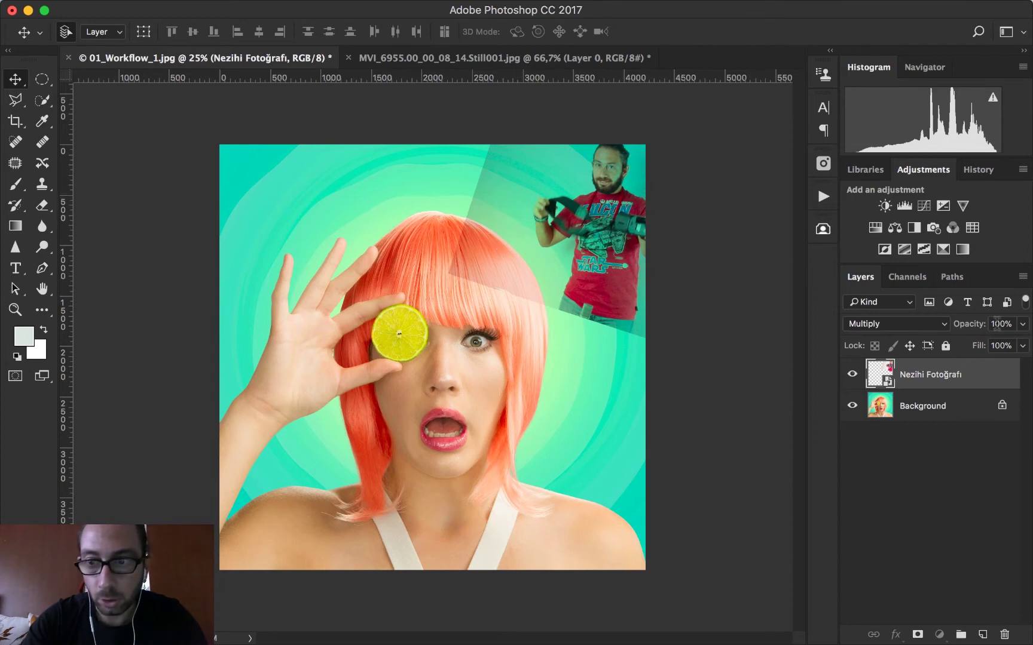
# Convert Background to Layer 0, test the stacking order, and keep the man photo layer on top
pyautogui.doubleClick(946, 406)
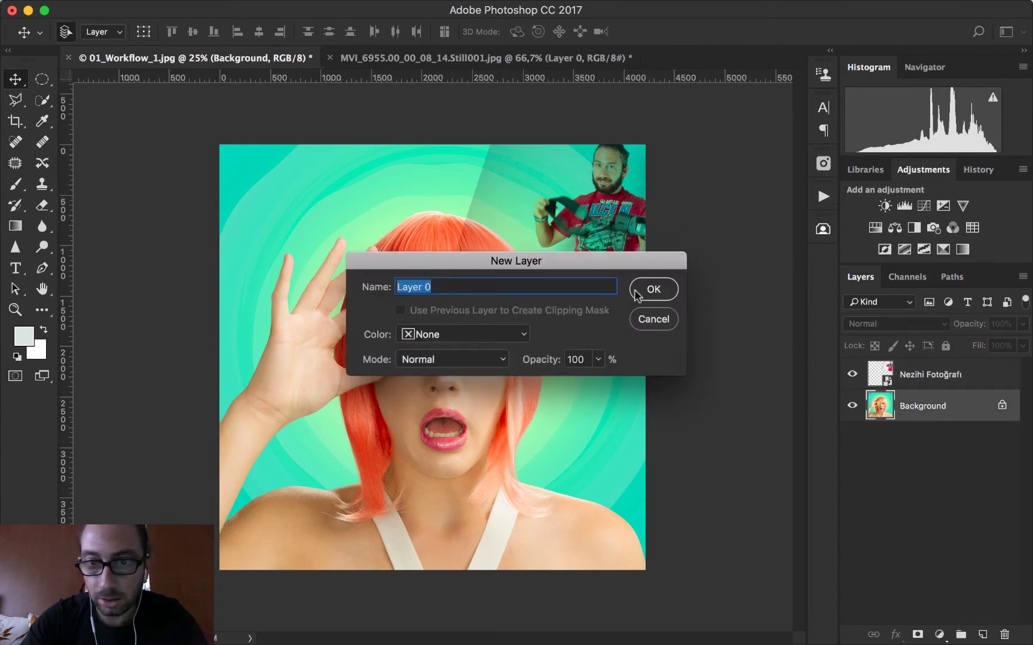
pyautogui.click(654, 289)
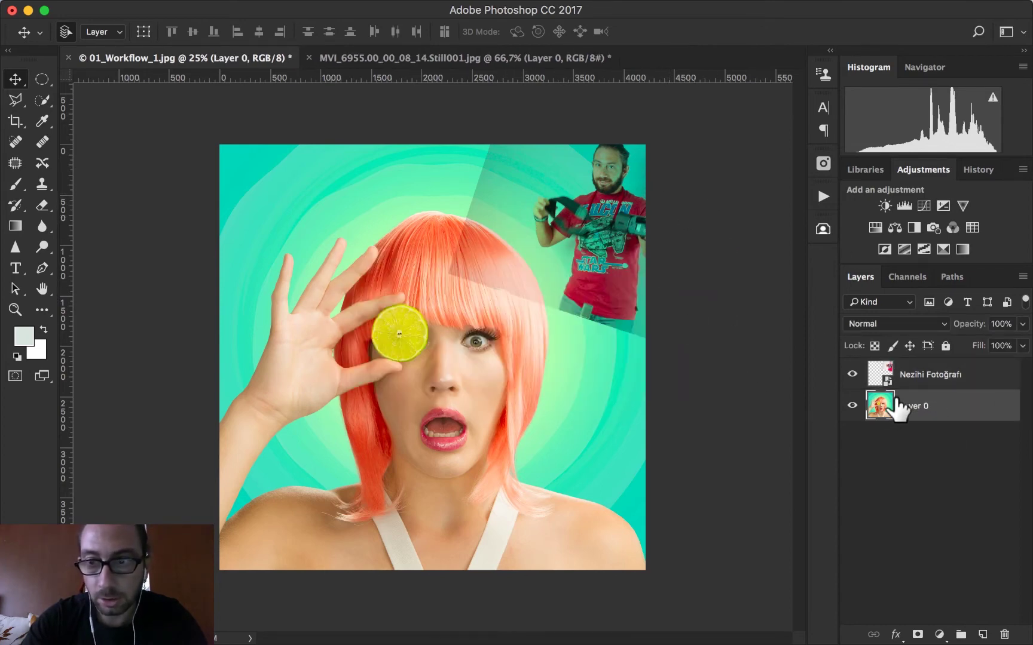
pyautogui.moveTo(926, 377); pyautogui.dragTo(915, 453)
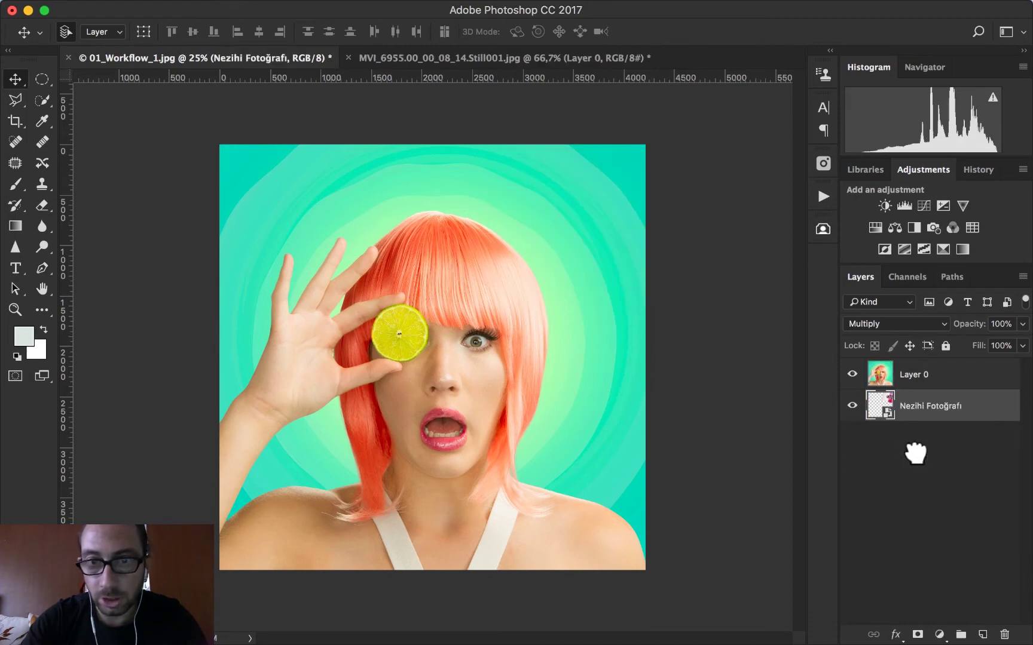
pyautogui.click(943, 375)
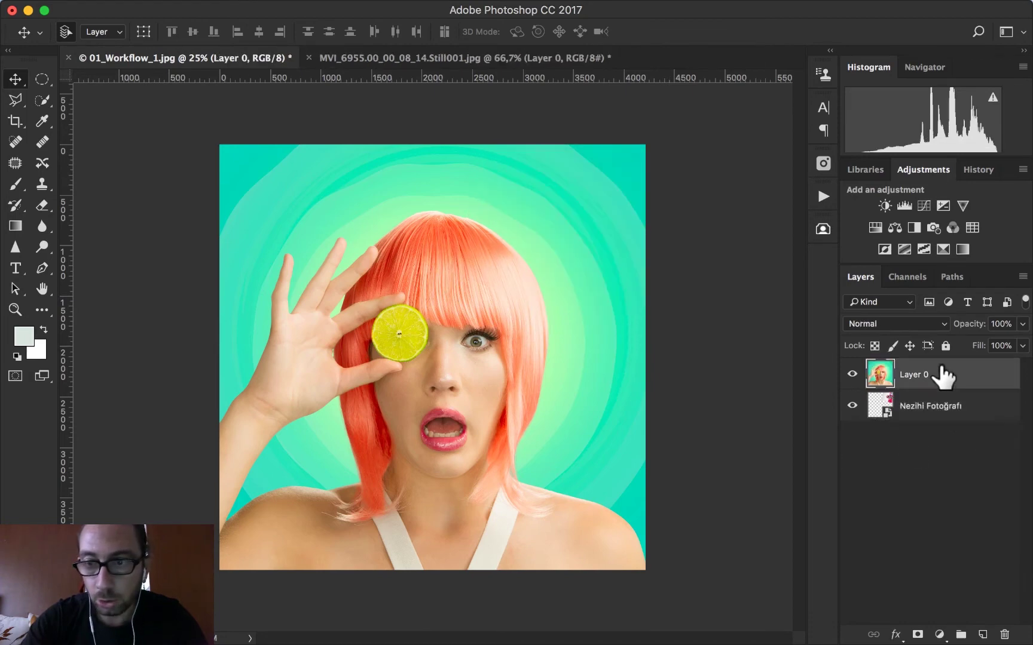
pyautogui.click(851, 374)
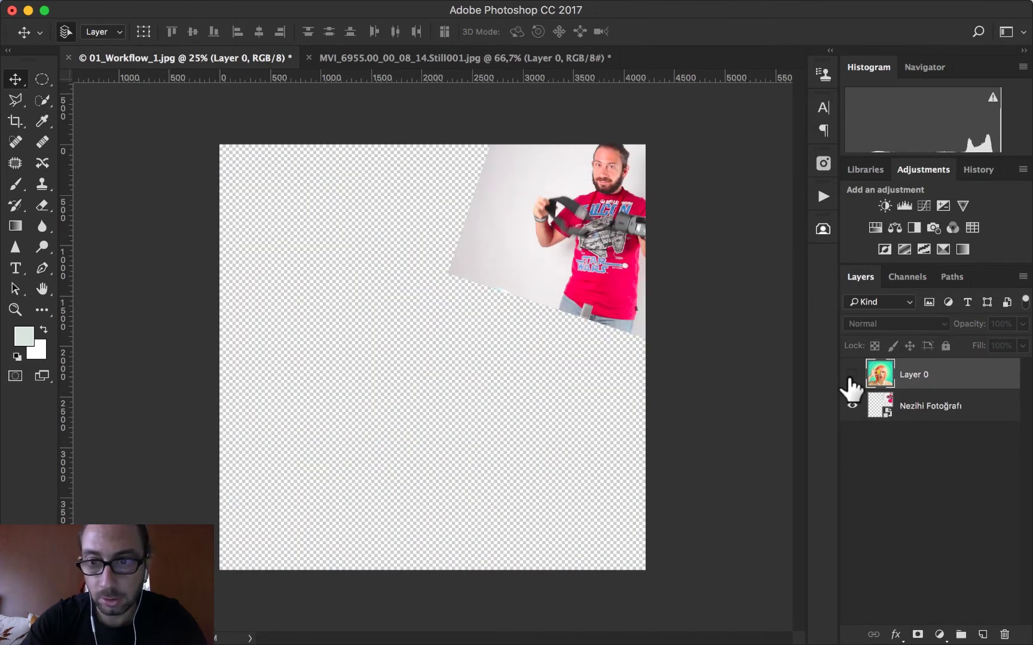
pyautogui.click(852, 375)
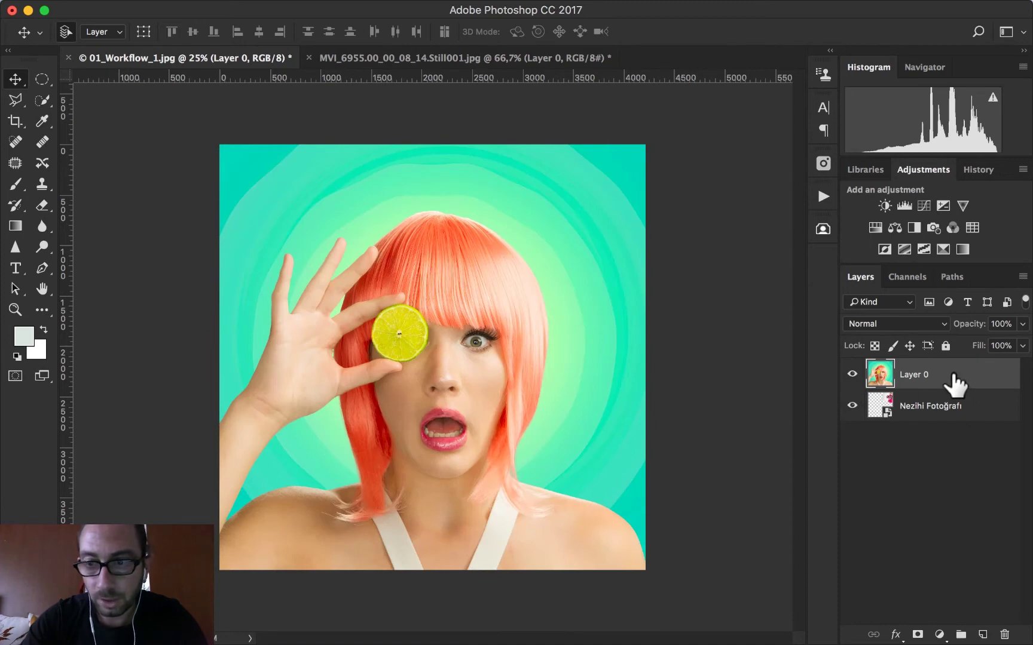
pyautogui.moveTo(952, 384); pyautogui.dragTo(948, 457)
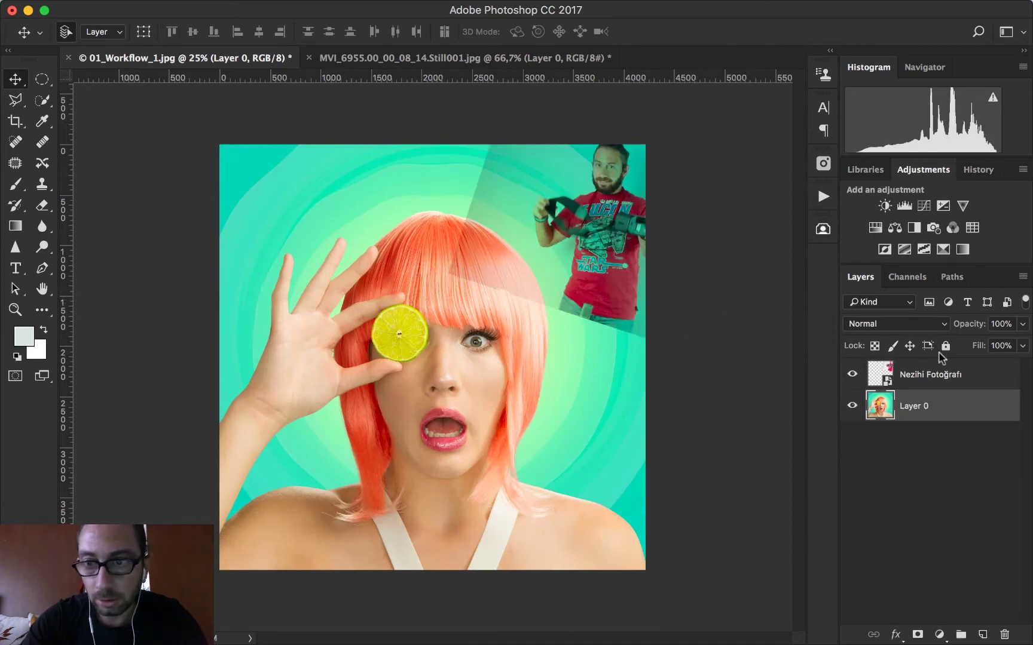
pyautogui.click(941, 377)
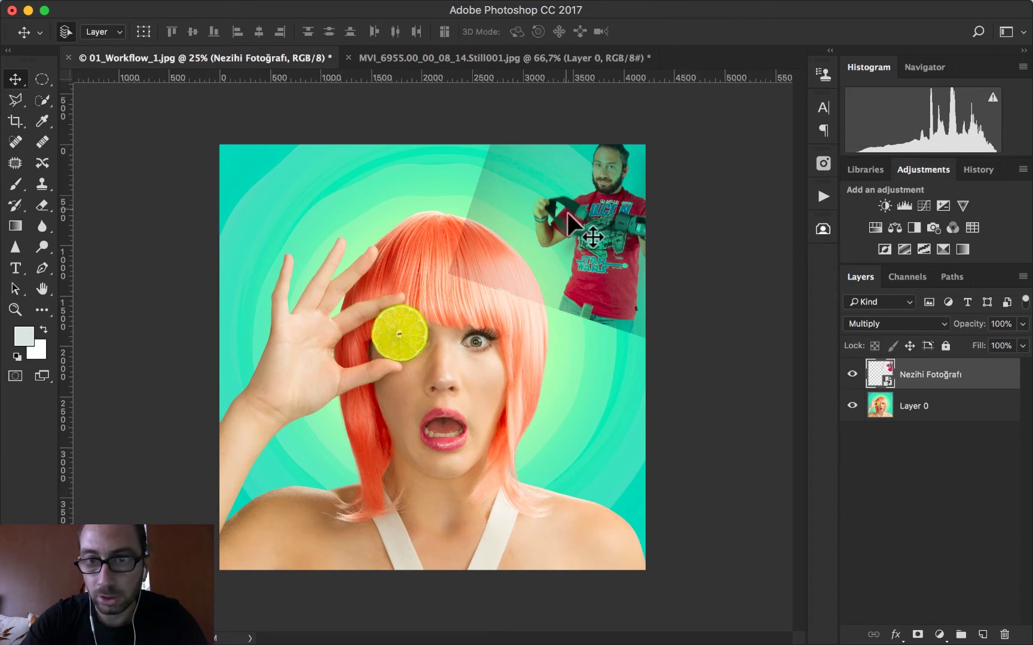
# Free Transform the man photo to about 245% with a roughly 6.9° tilt on the right, then commit
pyautogui.moveTo(596, 248); pyautogui.dragTo(449, 311)
pyautogui.hotkey('ctrl', 't')
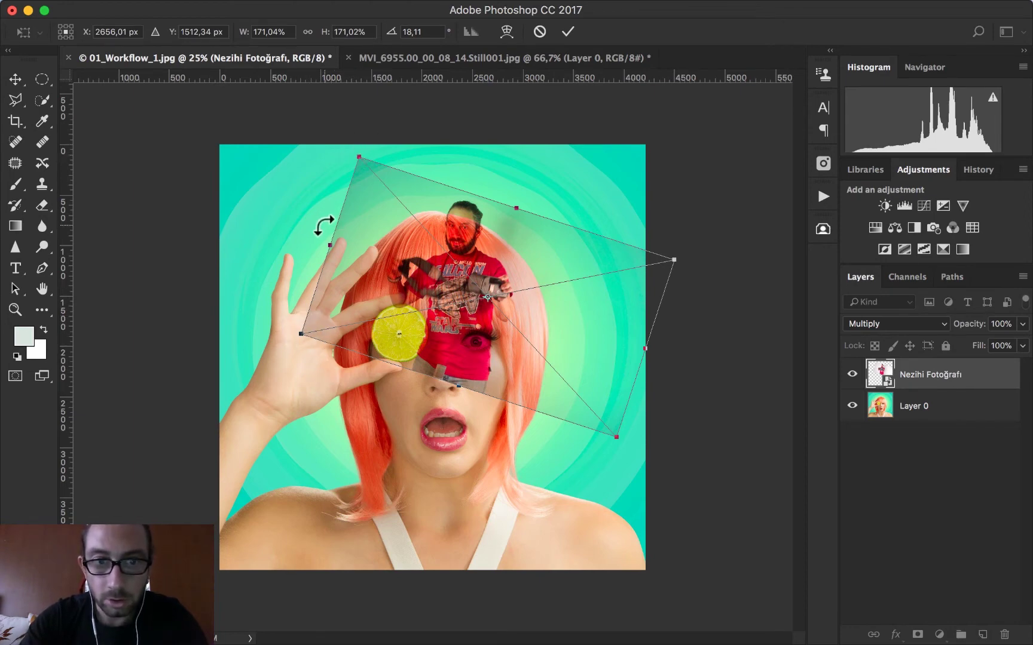
pyautogui.moveTo(318, 233); pyautogui.dragTo(312, 286)
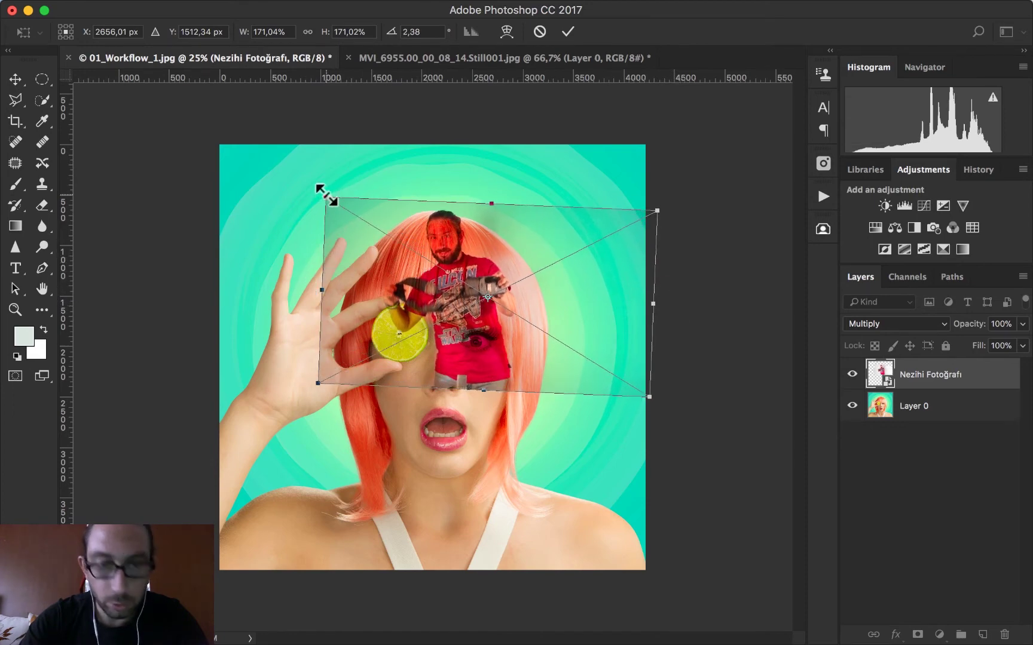
pyautogui.moveTo(325, 196); pyautogui.dragTo(274, 165)
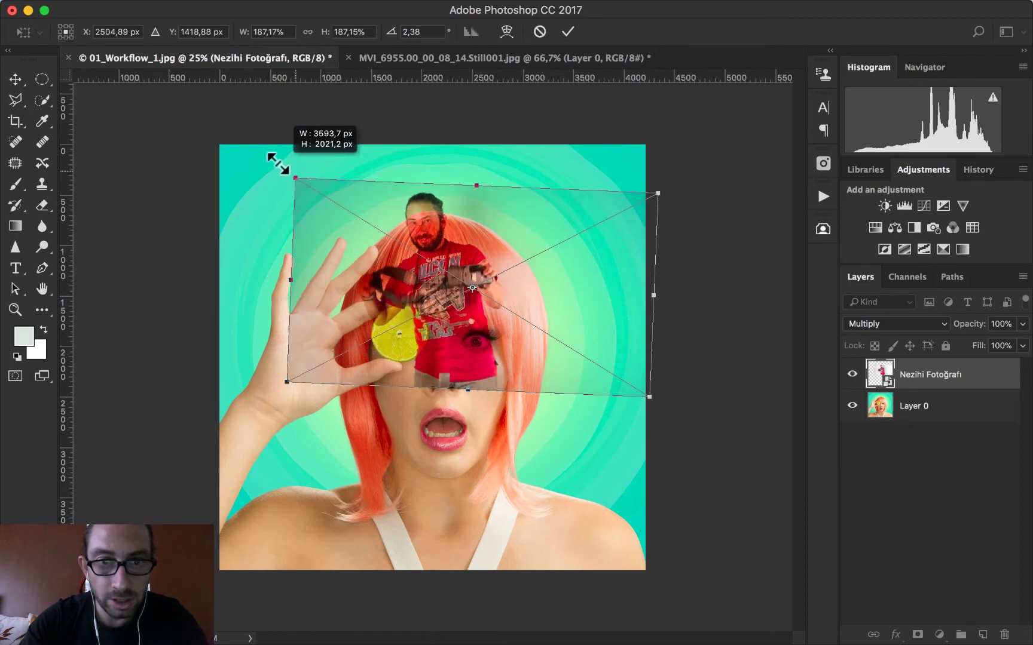
pyautogui.moveTo(644, 392); pyautogui.dragTo(736, 450)
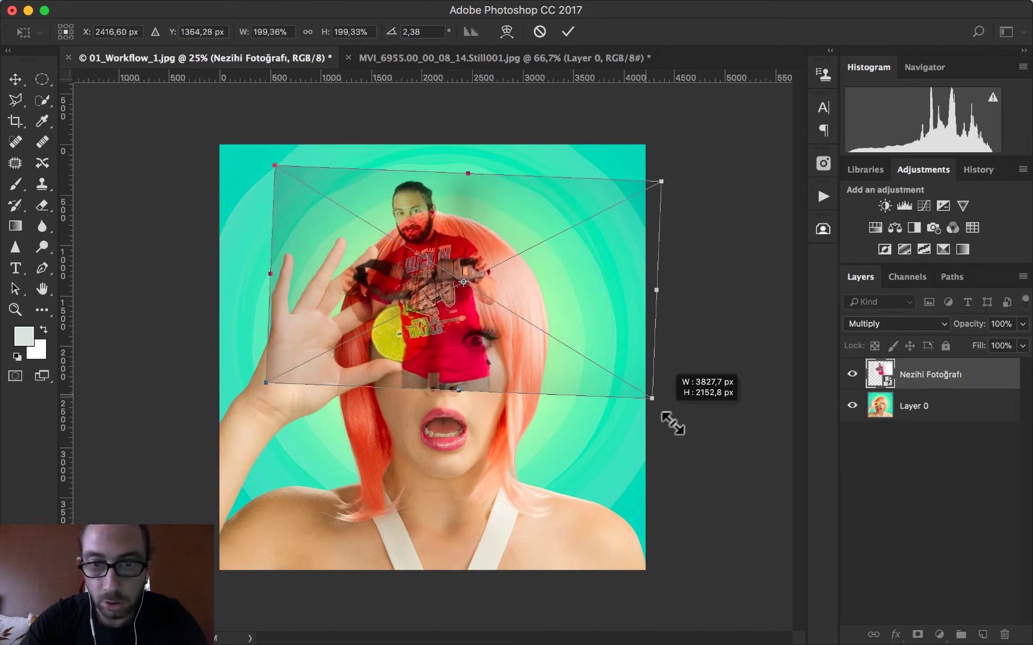
pyautogui.moveTo(595, 329); pyautogui.dragTo(666, 423)
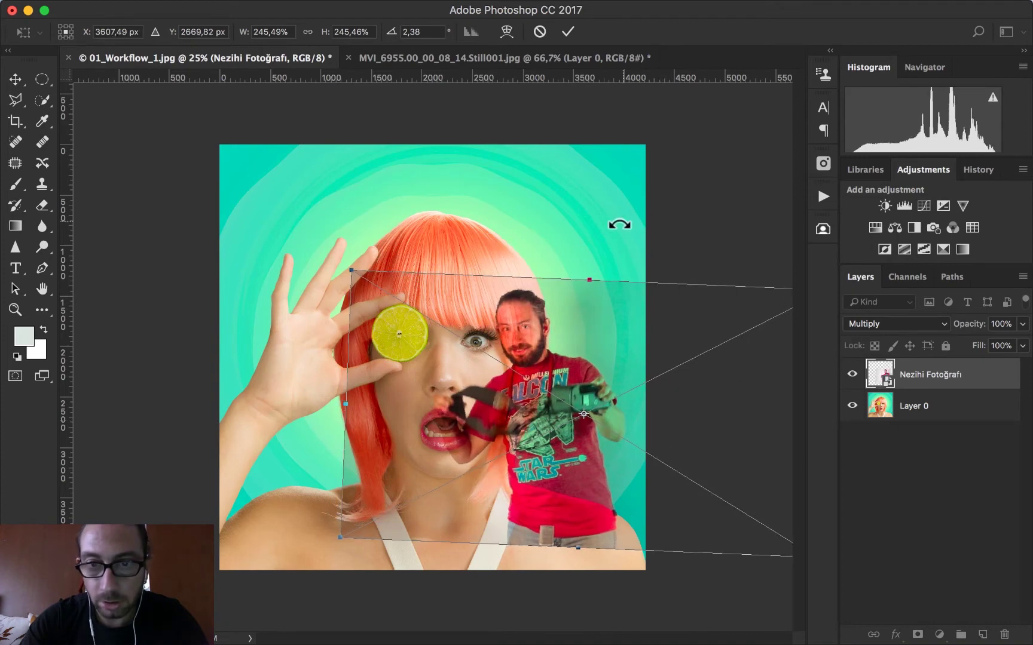
pyautogui.moveTo(618, 228); pyautogui.dragTo(627, 230)
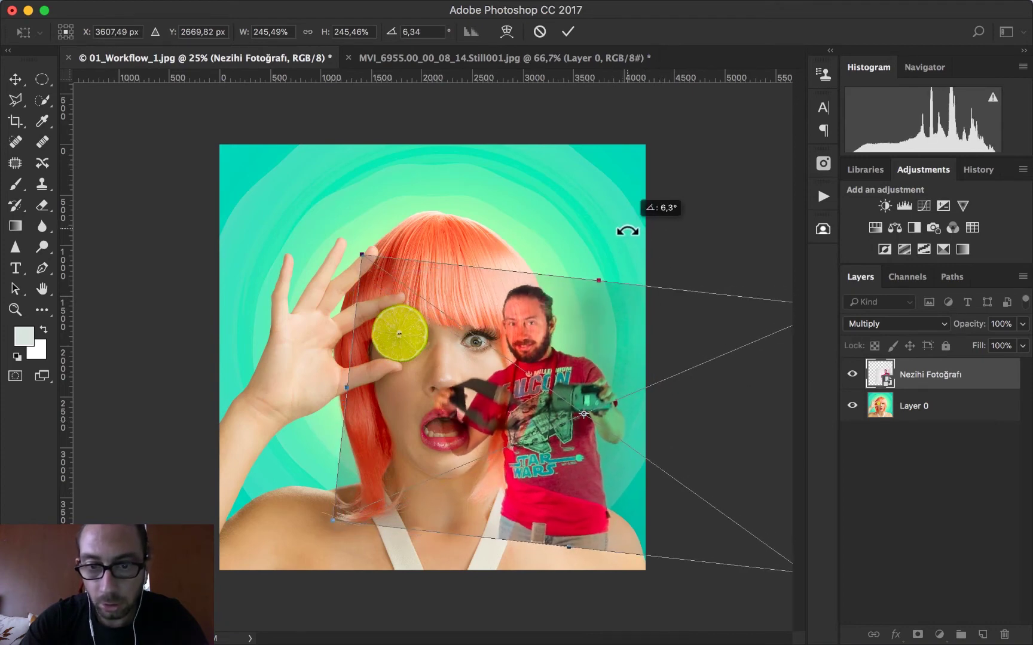
pyautogui.moveTo(581, 360); pyautogui.dragTo(625, 392)
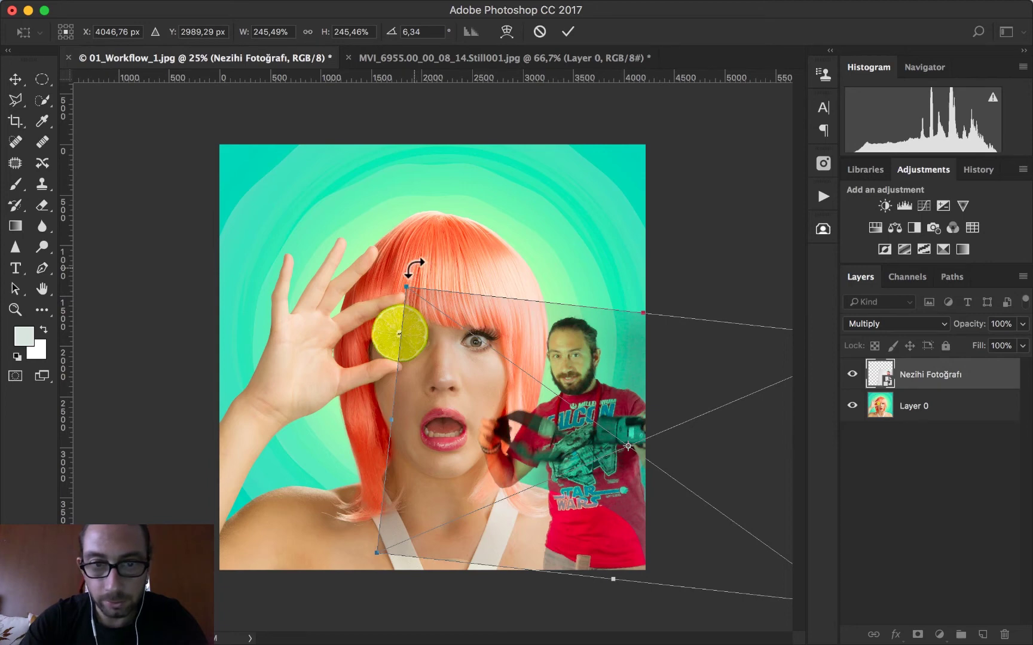
pyautogui.moveTo(412, 269)
pyautogui.mouseDown()
pyautogui.moveTo(401, 278)
pyautogui.moveTo(424, 272)
pyautogui.mouseUp()
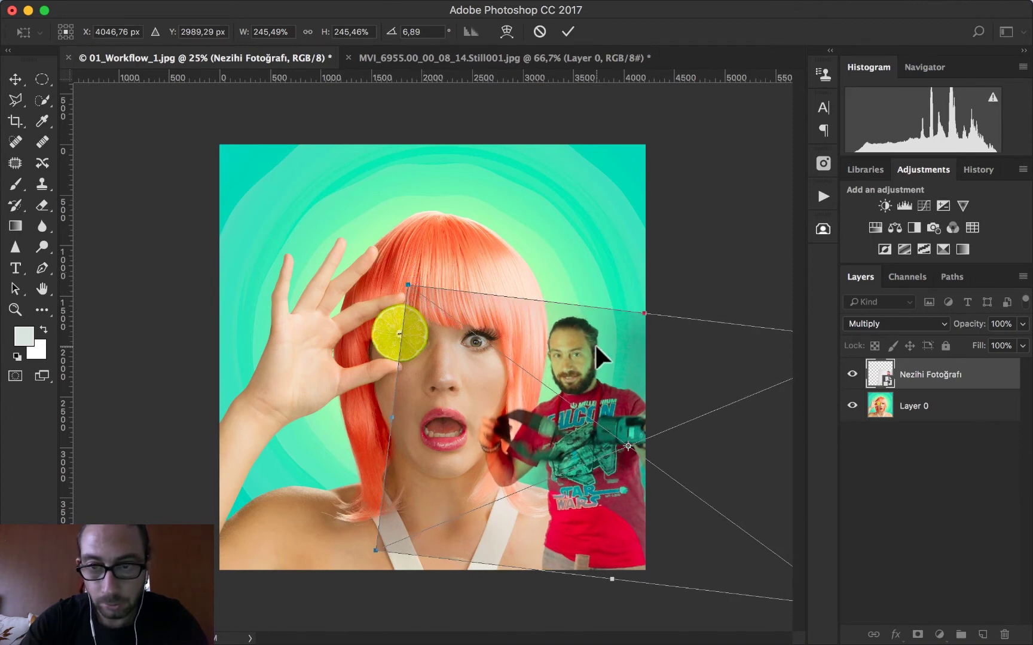
pyautogui.press('Return')
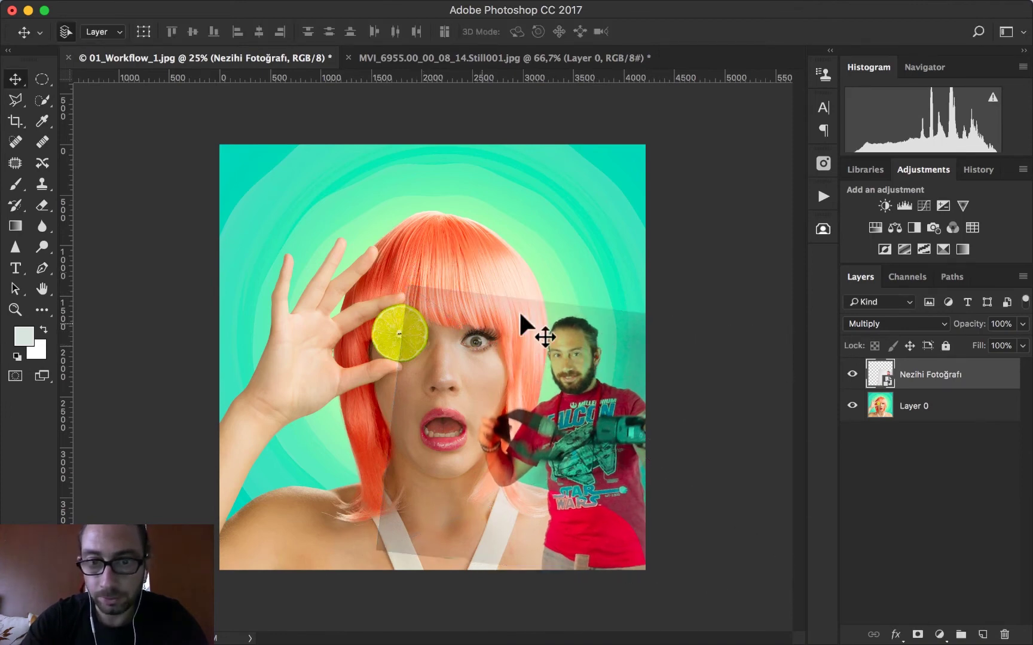
pyautogui.click(1022, 324)
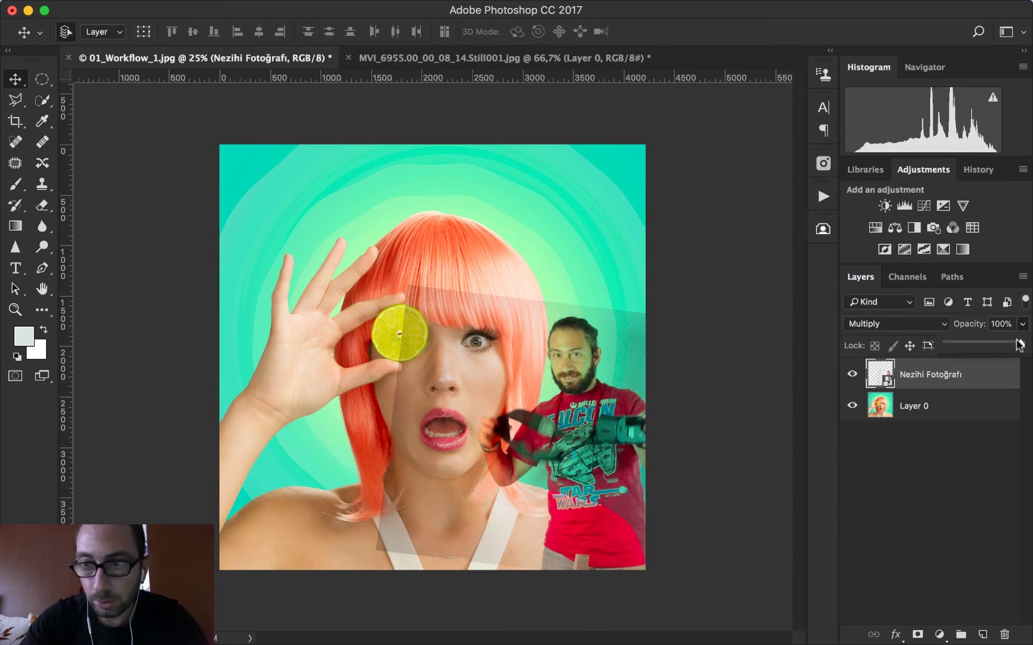
pyautogui.moveTo(1018, 345)
pyautogui.mouseDown()
pyautogui.moveTo(987, 345)
pyautogui.moveTo(1021, 345)
pyautogui.mouseUp()
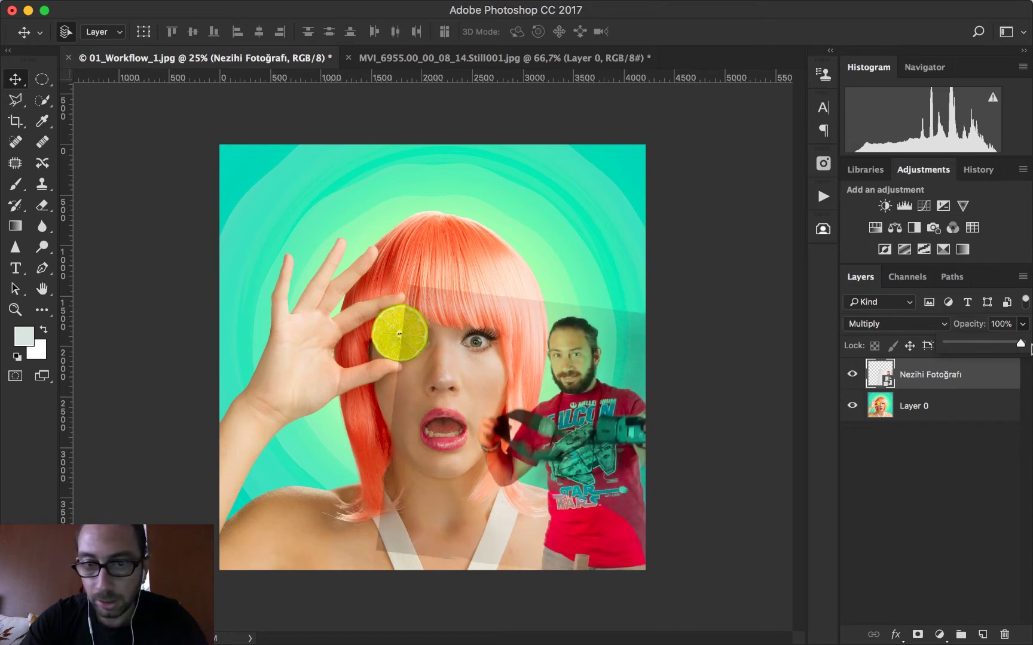
pyautogui.click(952, 408)
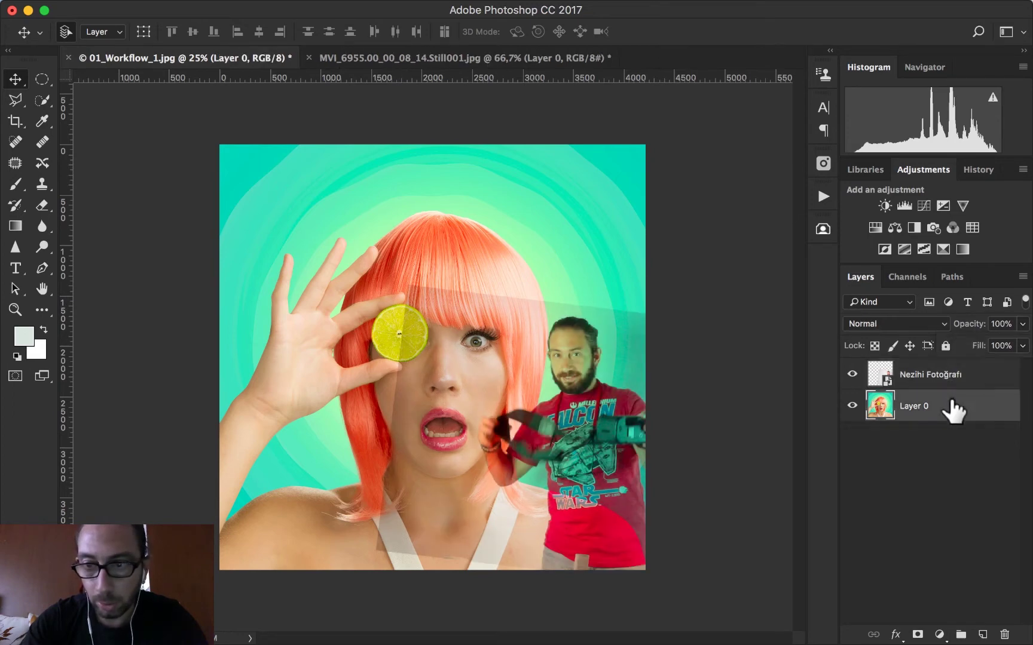
pyautogui.click(1023, 324)
pyautogui.moveTo(1021, 345)
pyautogui.mouseDown()
pyautogui.moveTo(962, 345)
pyautogui.moveTo(1031, 358)
pyautogui.mouseUp()
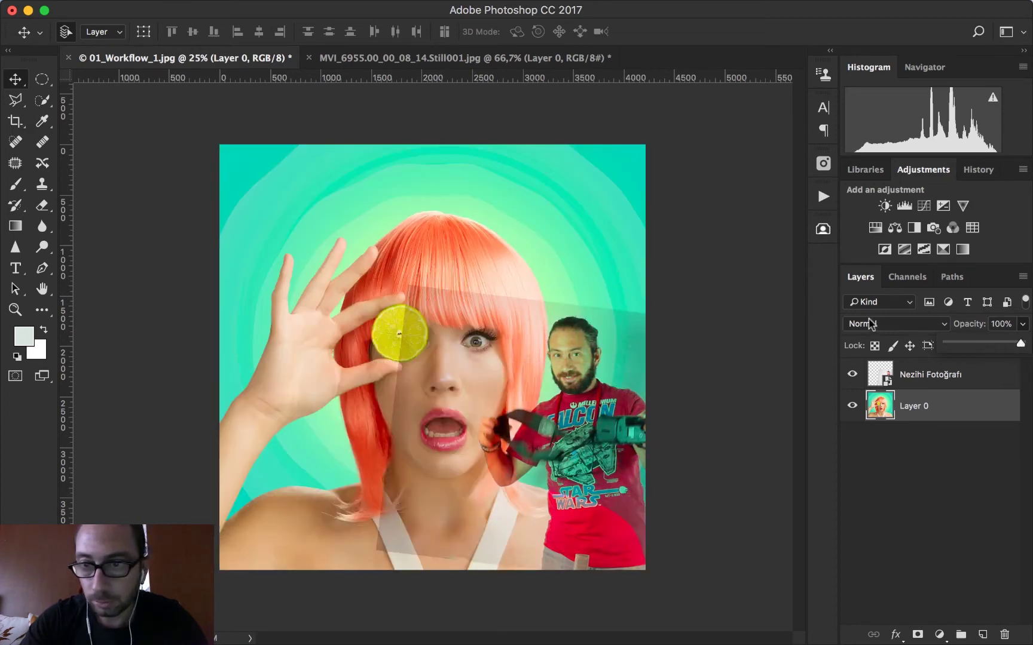
pyautogui.click(950, 378)
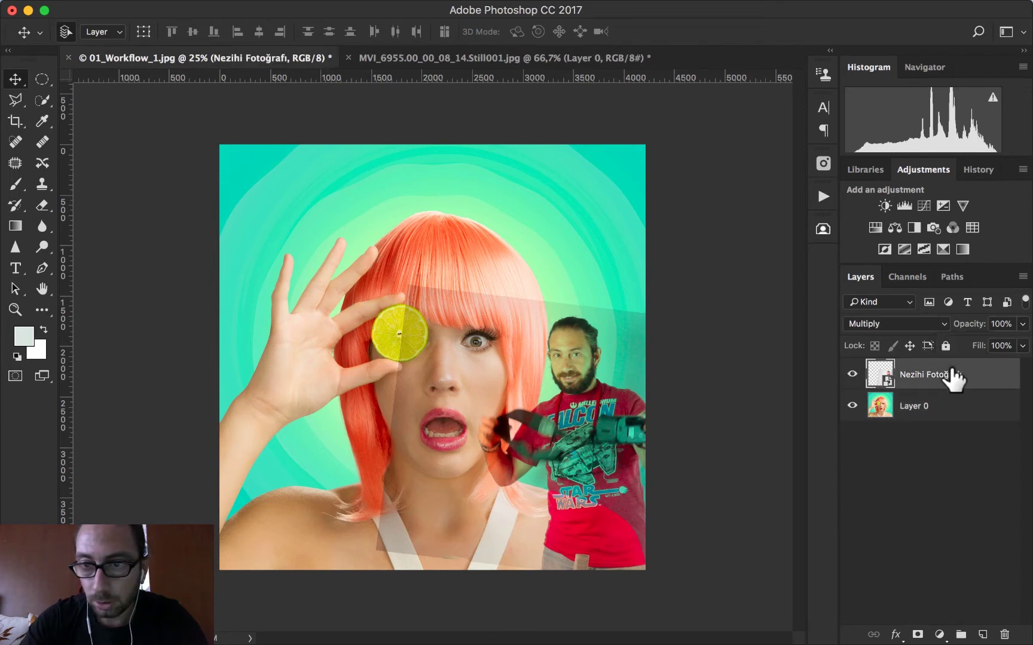
pyautogui.click(894, 327)
pyautogui.click(887, 312)
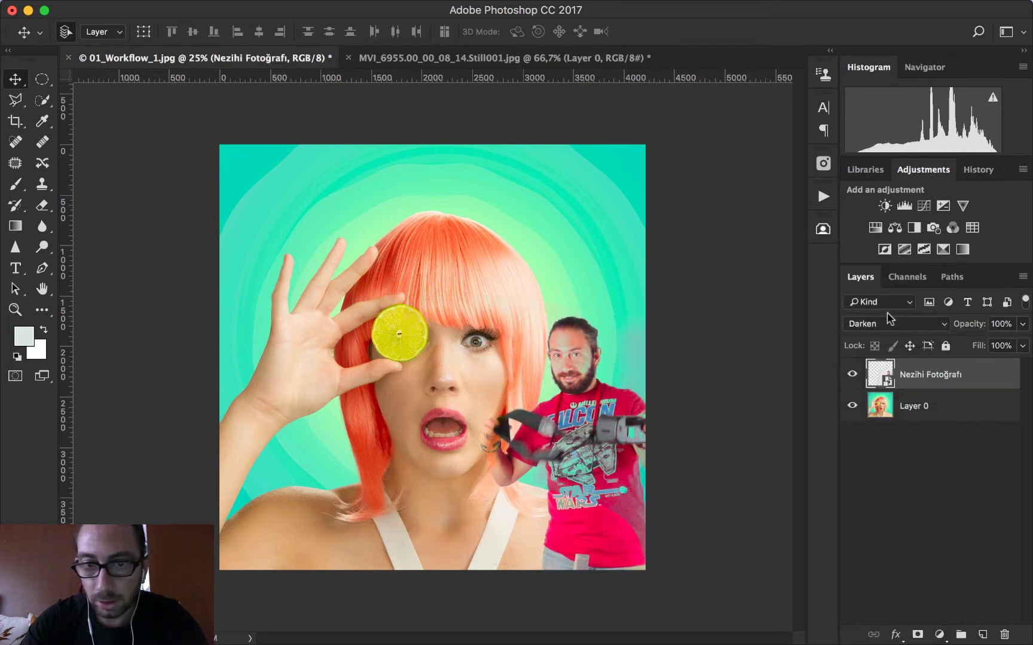
pyautogui.click(891, 324)
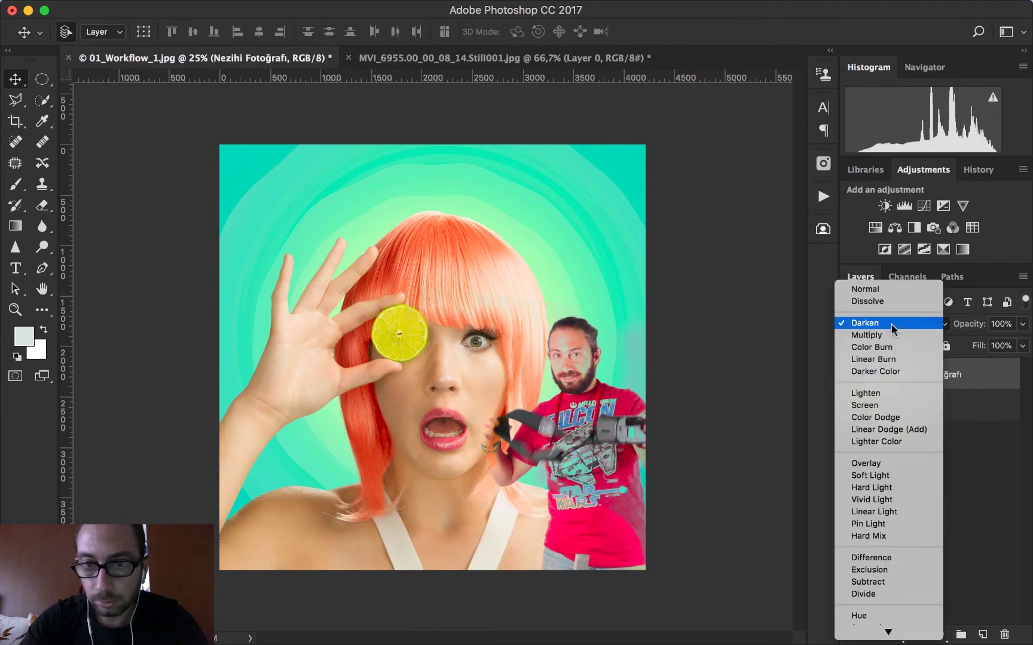
pyautogui.click(883, 392)
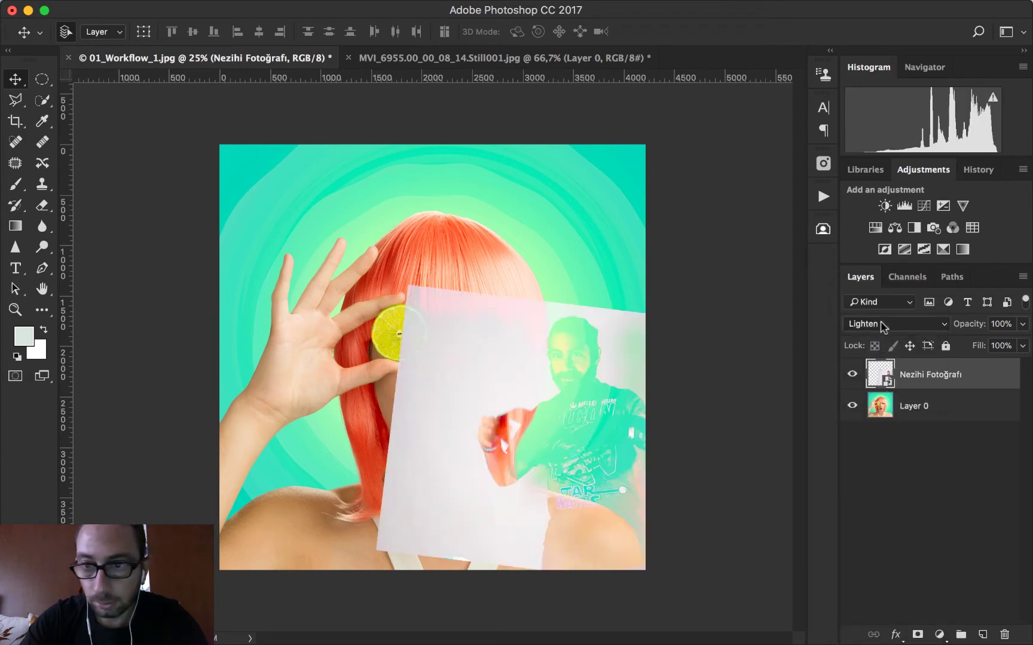
pyautogui.click(883, 327)
pyautogui.click(880, 331)
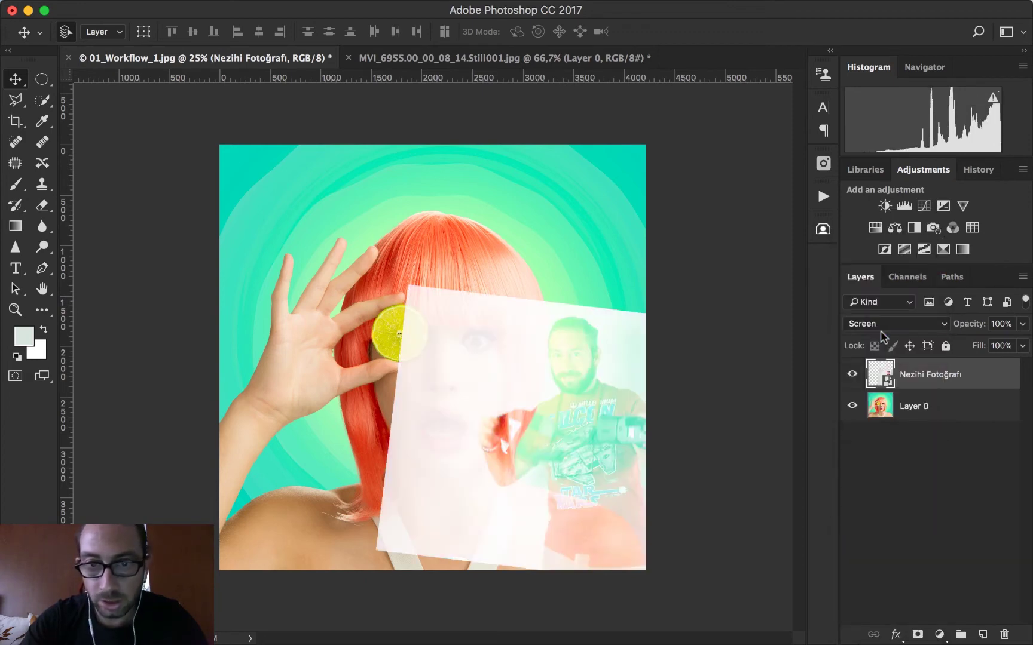
pyautogui.click(882, 324)
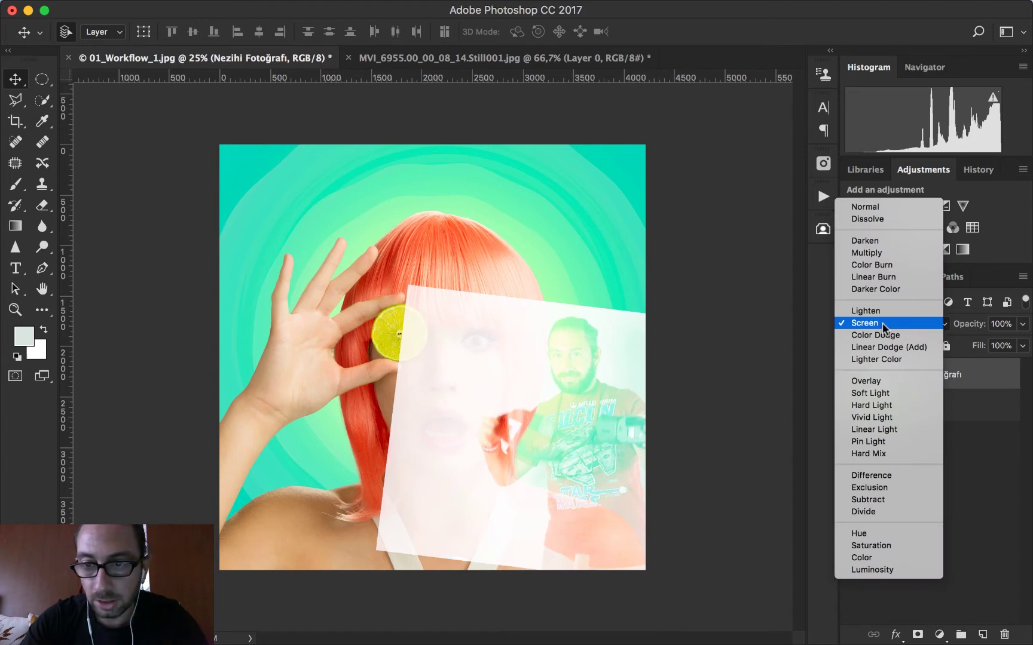
pyautogui.click(882, 393)
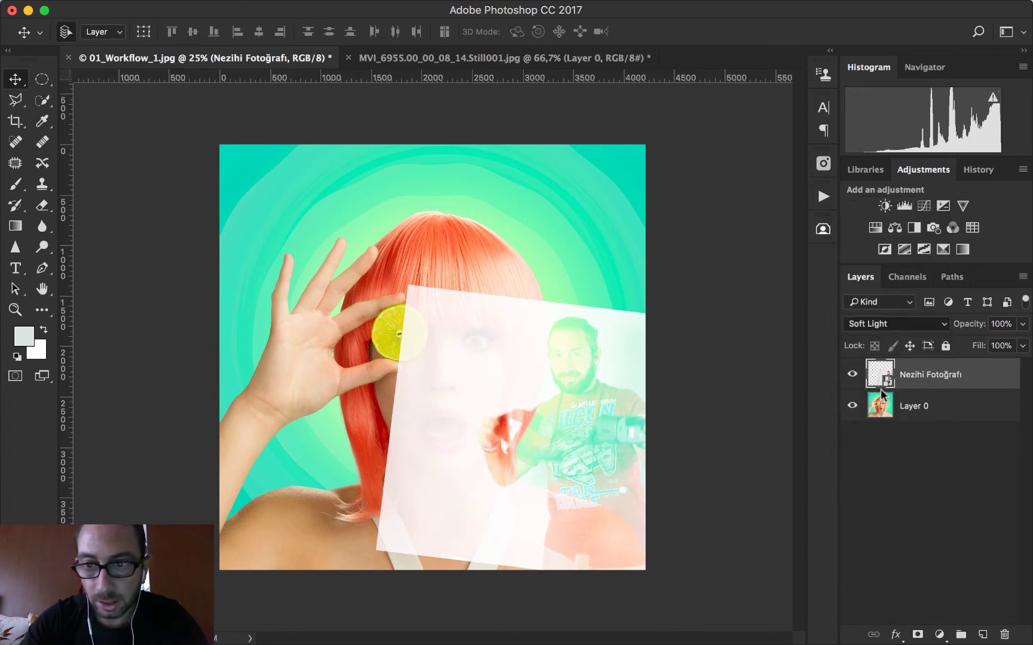
pyautogui.click(885, 324)
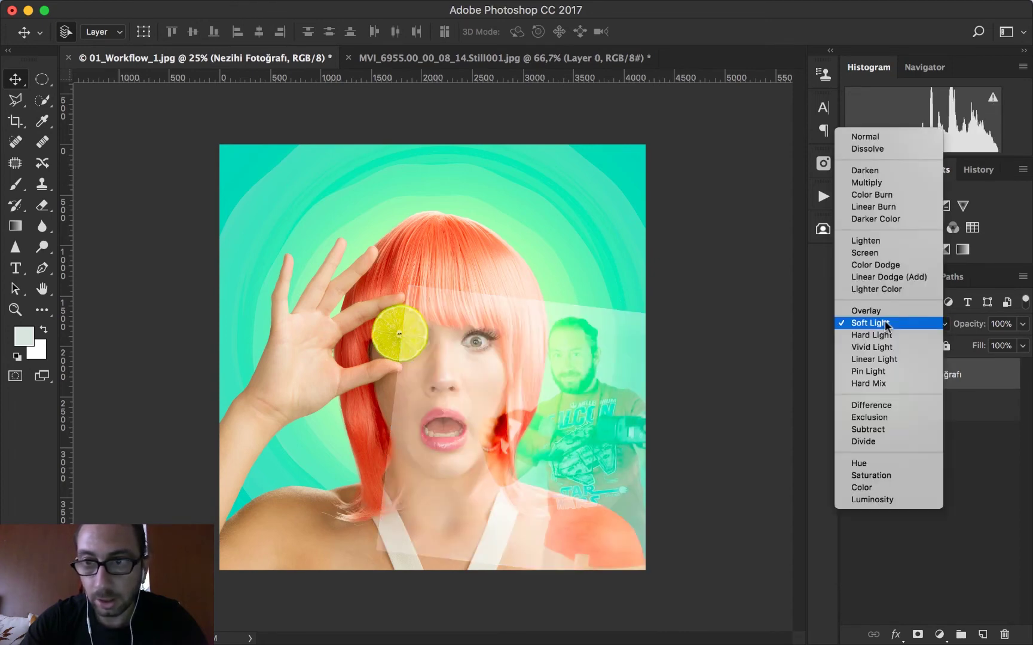
pyautogui.click(925, 194)
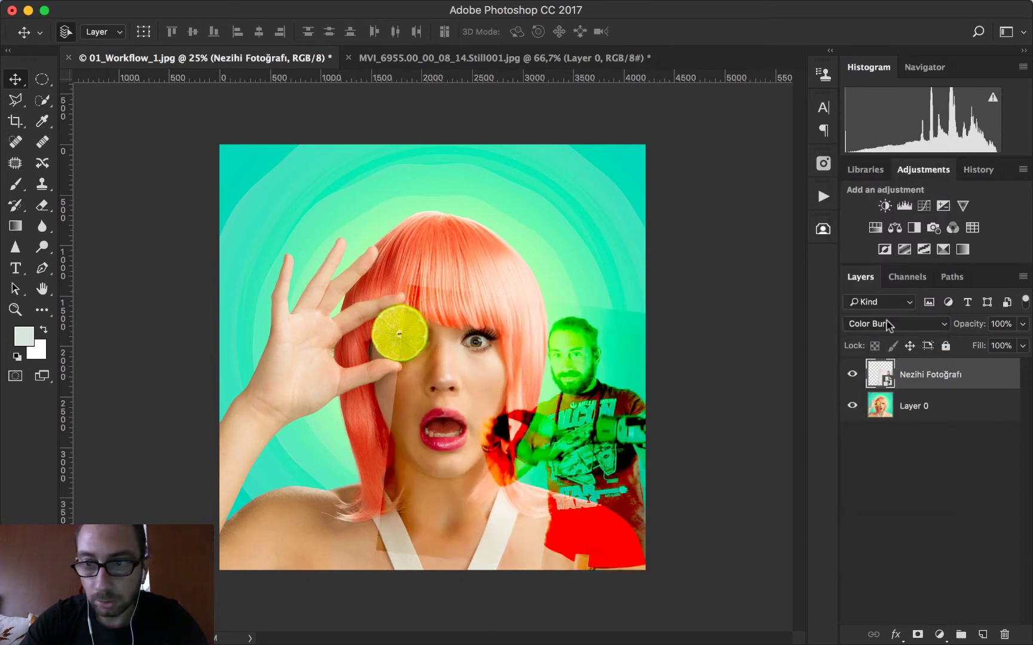
pyautogui.click(889, 324)
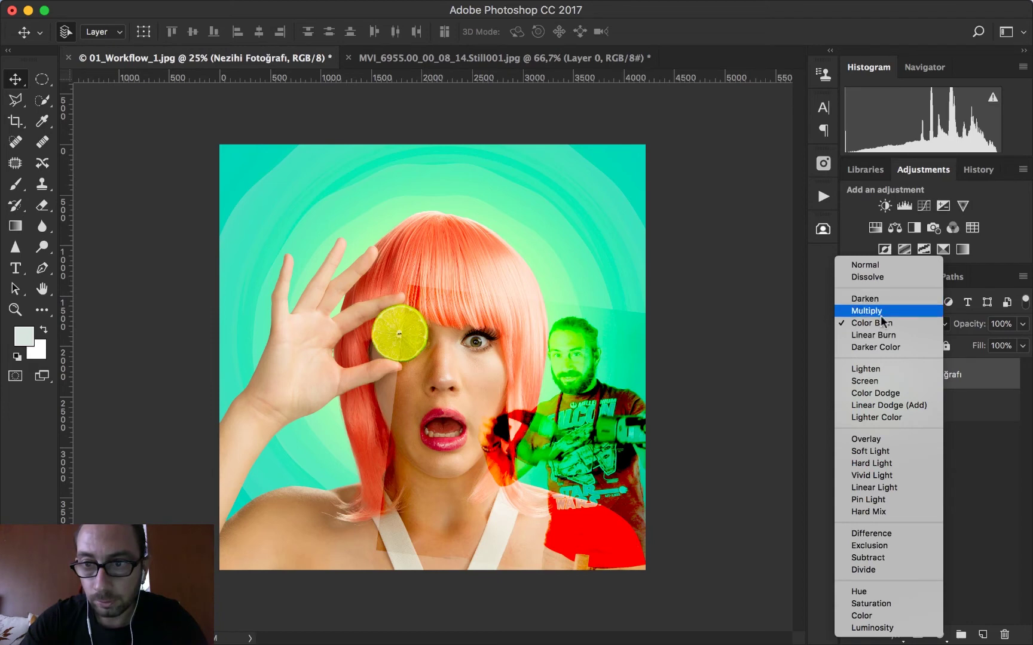
pyautogui.click(879, 312)
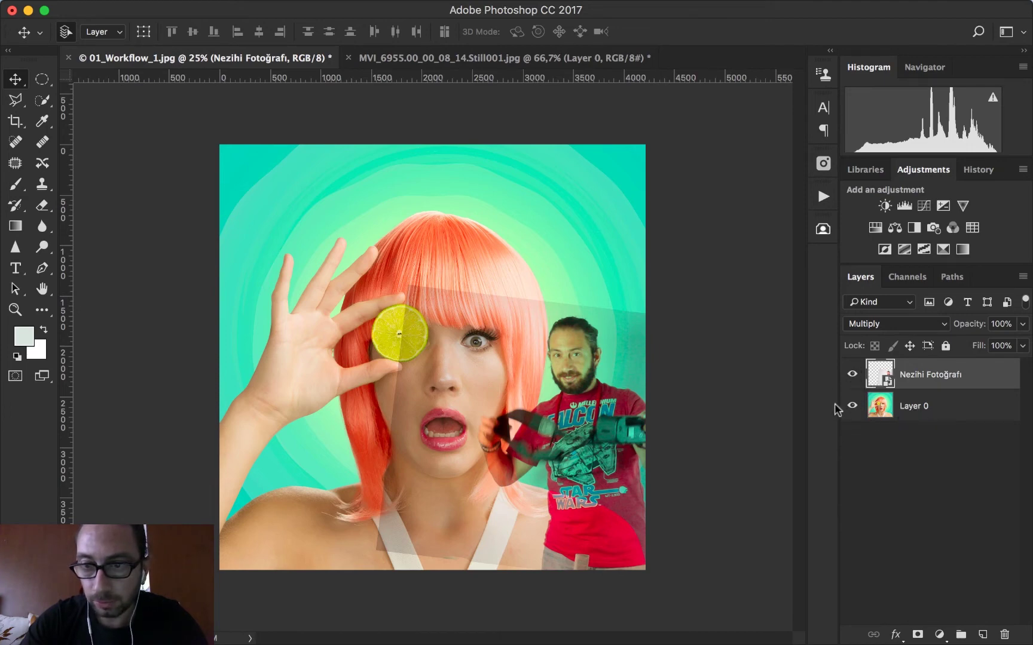
pyautogui.click(853, 375)
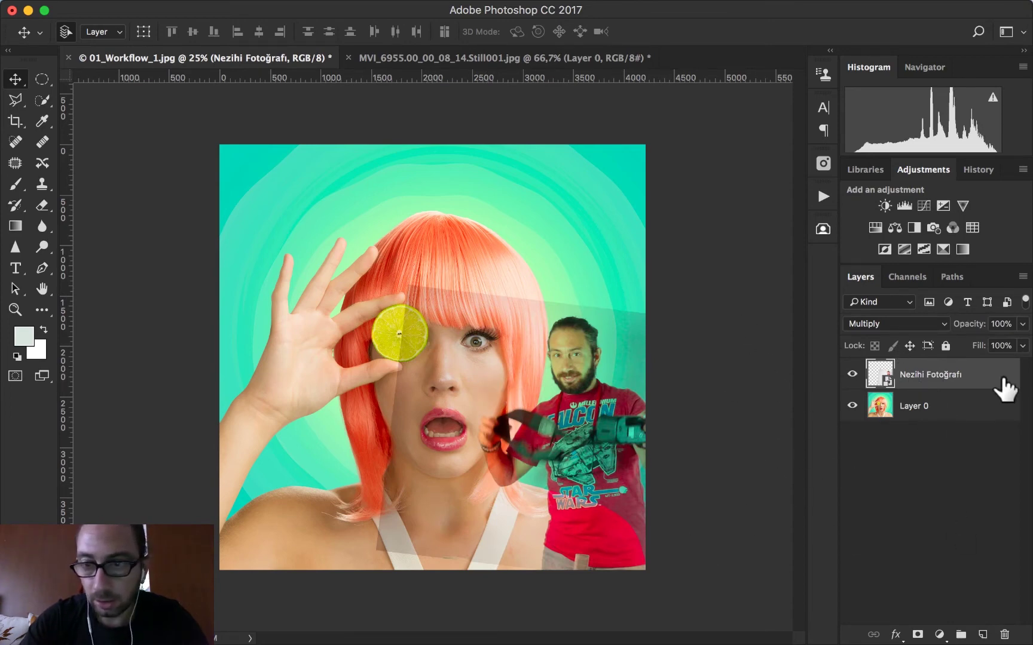
pyautogui.click(962, 412)
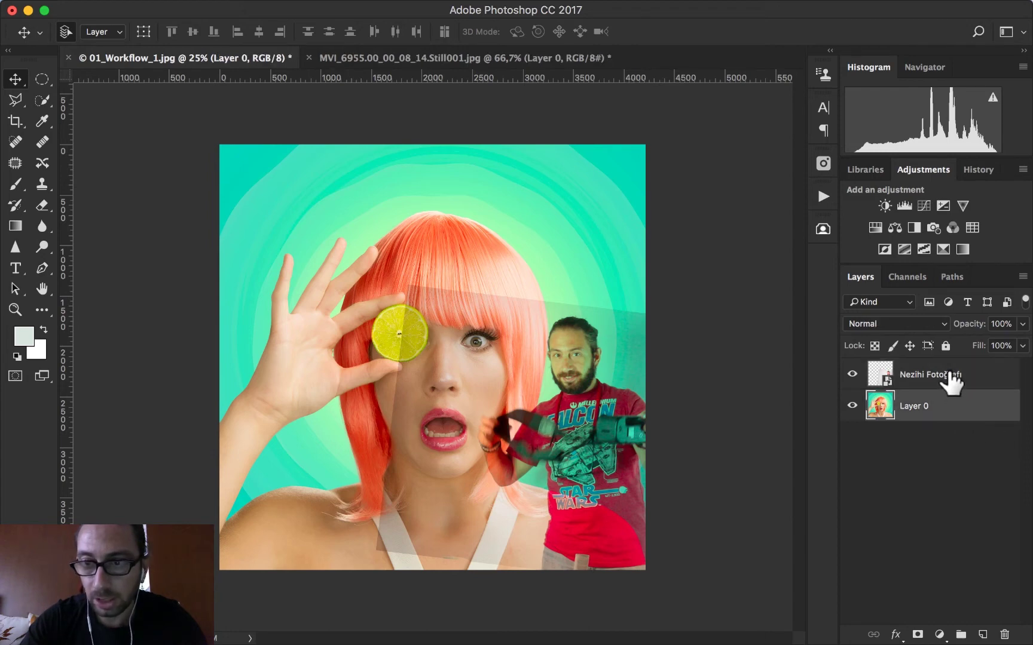
pyautogui.click(954, 378)
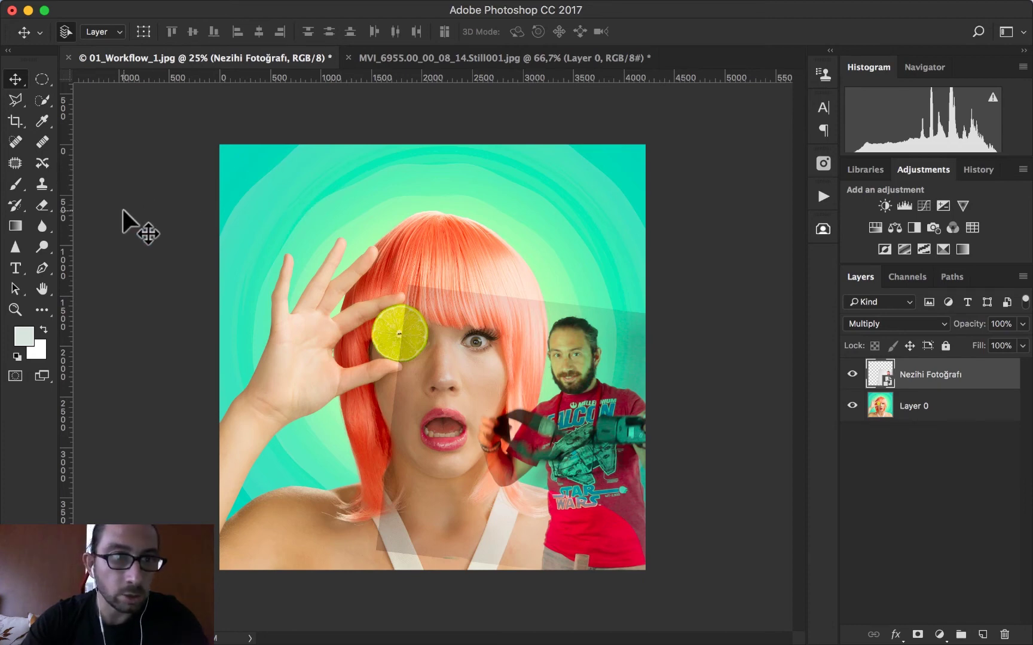
# Draw a text box across the poster top and type 'Layer ile calismak' in white STARWARS 110 pt
pyautogui.click(16, 269)
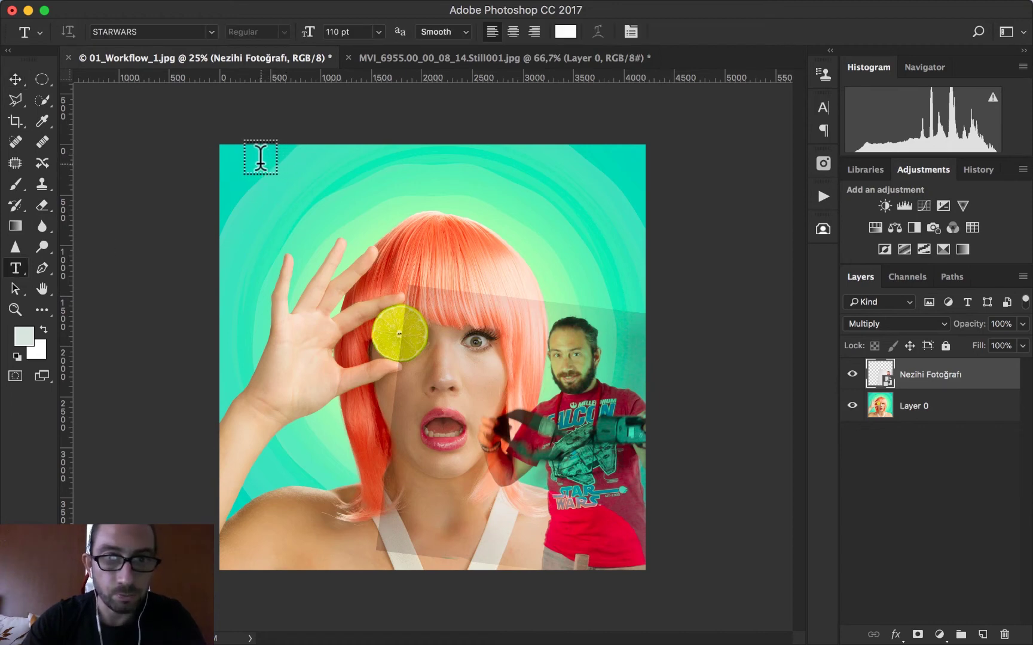
pyautogui.moveTo(246, 161); pyautogui.dragTo(616, 225)
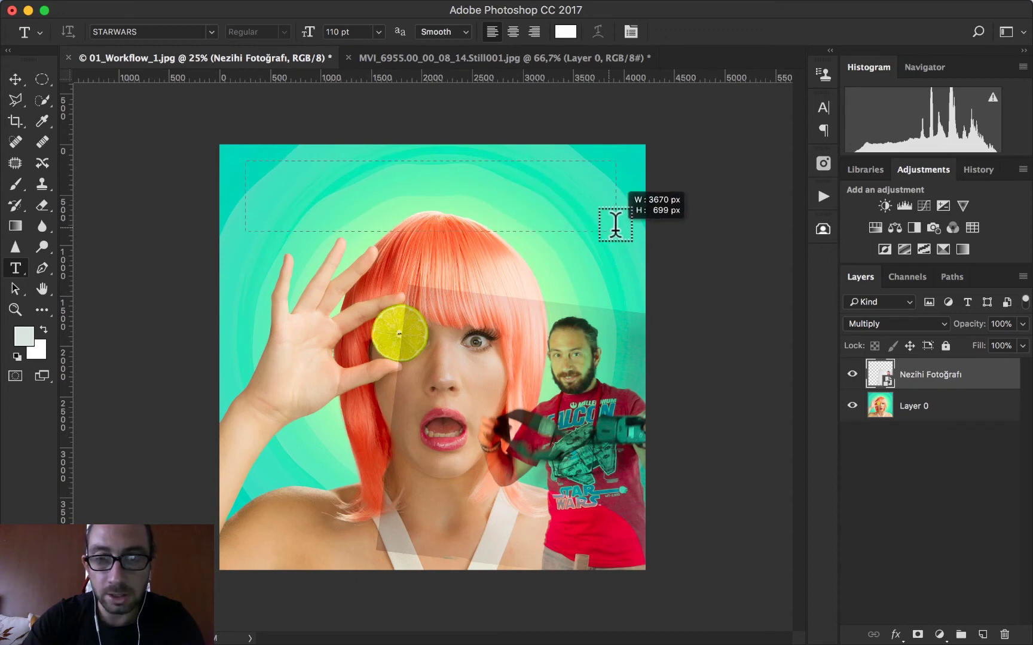
pyautogui.moveTo(615, 224); pyautogui.dragTo(619, 233)
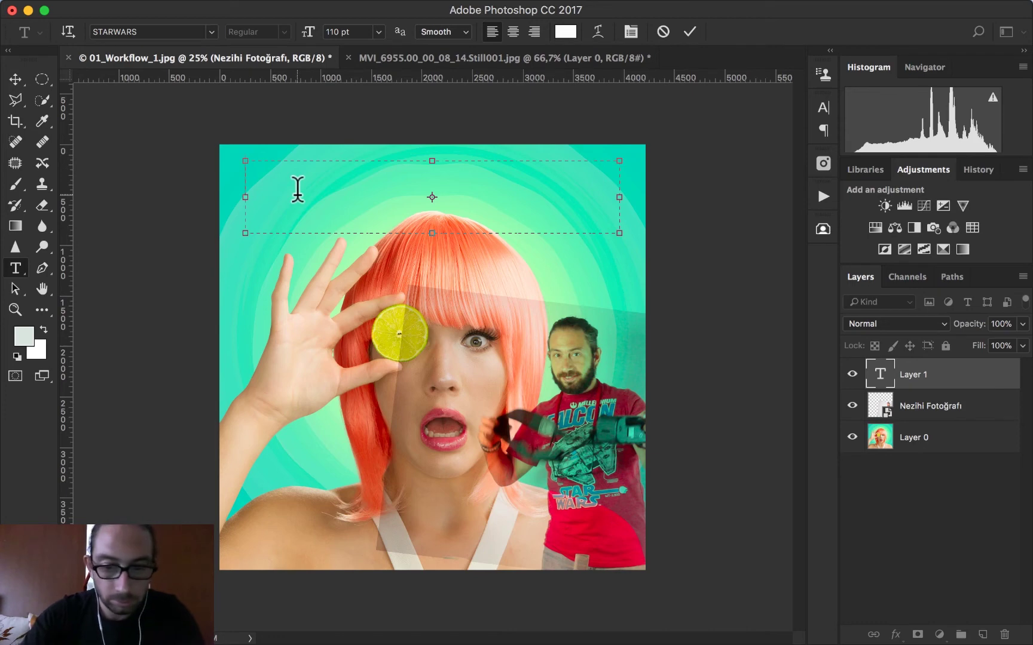
pyautogui.write('Layer')
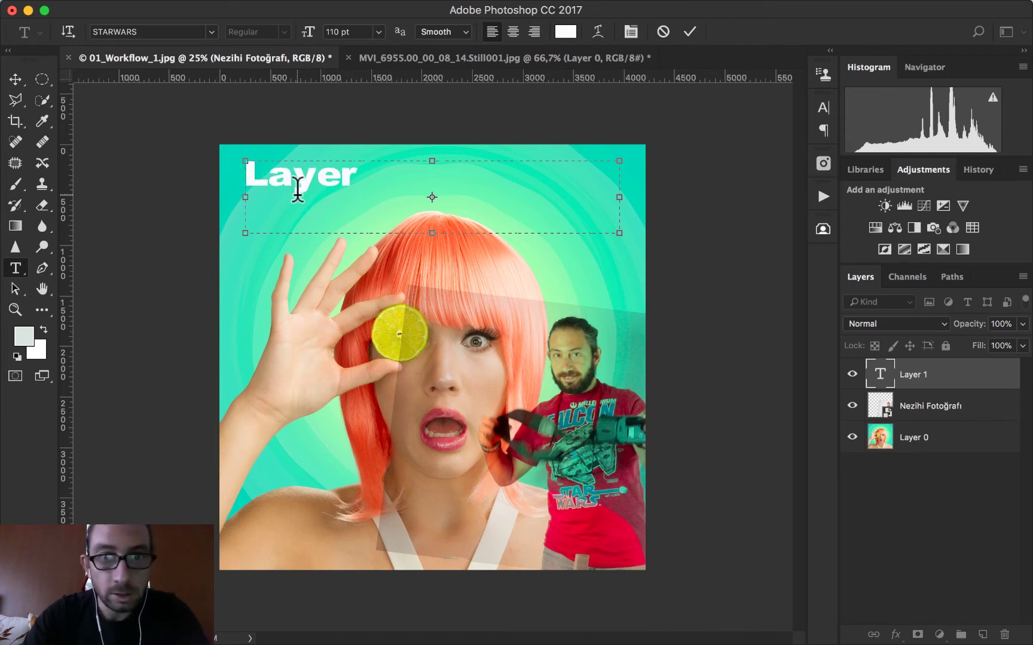
pyautogui.write('ile')
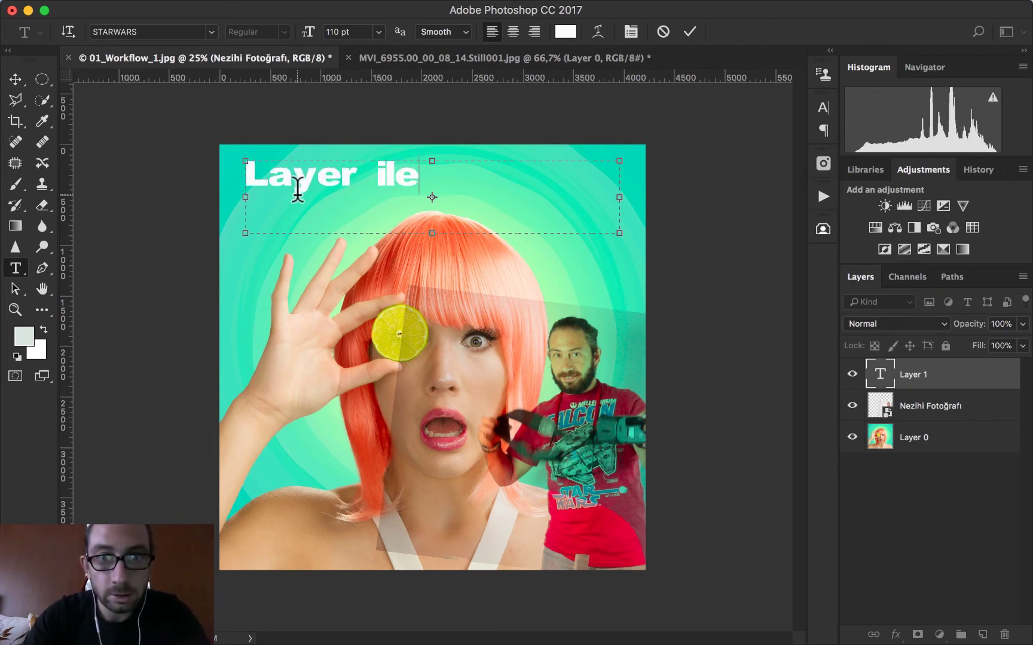
pyautogui.write(' ca')
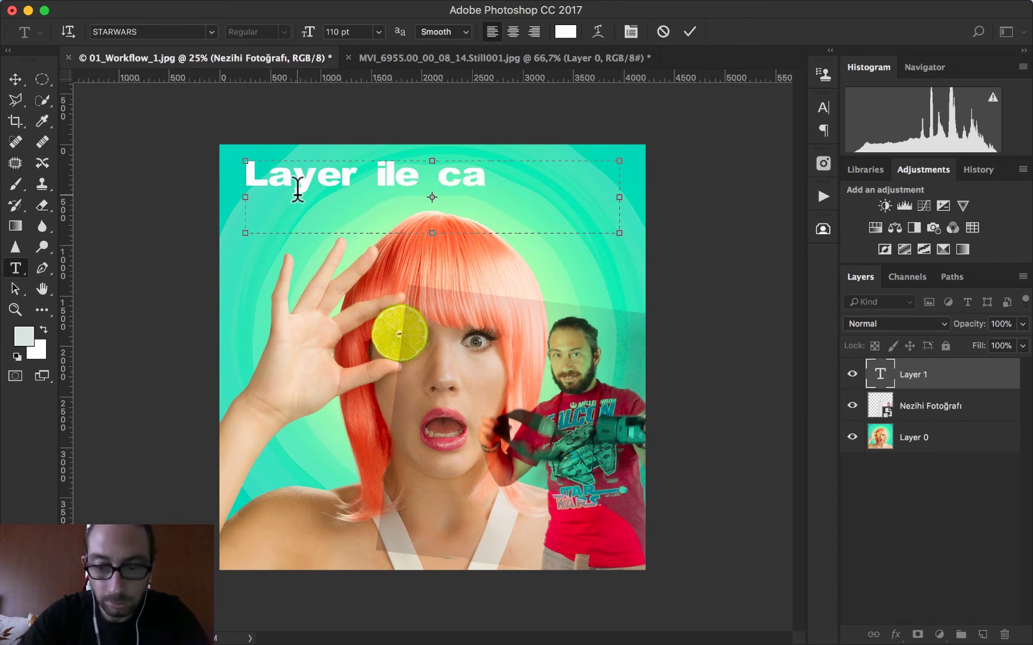
pyautogui.write('lısmak')
pyautogui.press('BackSpace')
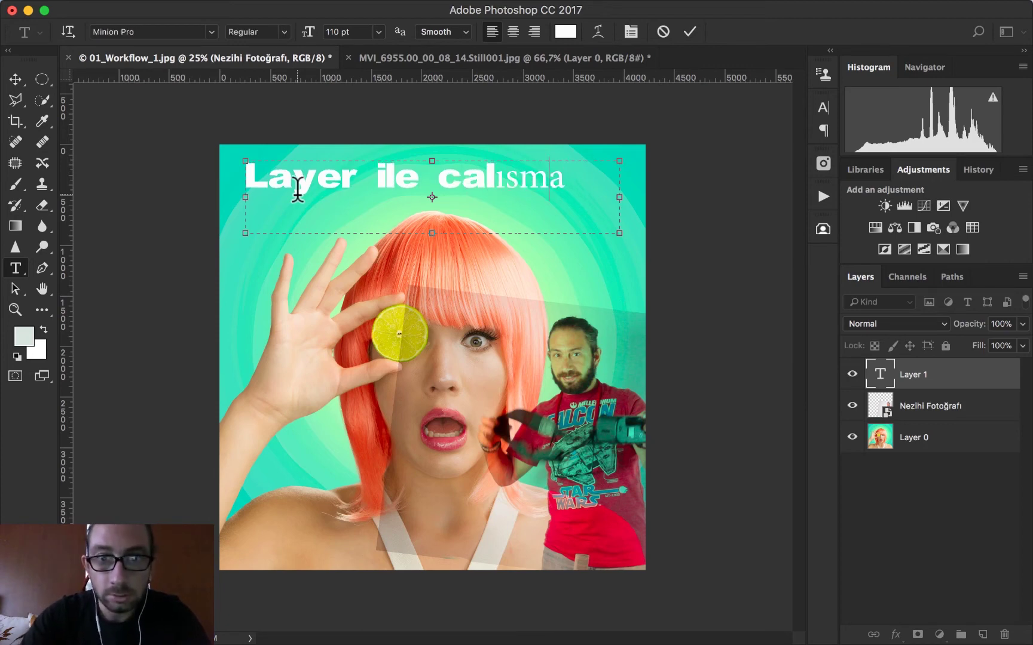
pyautogui.press('BackSpace')
pyautogui.press('BackSpace')
pyautogui.press('BackSpace')
pyautogui.write('i')
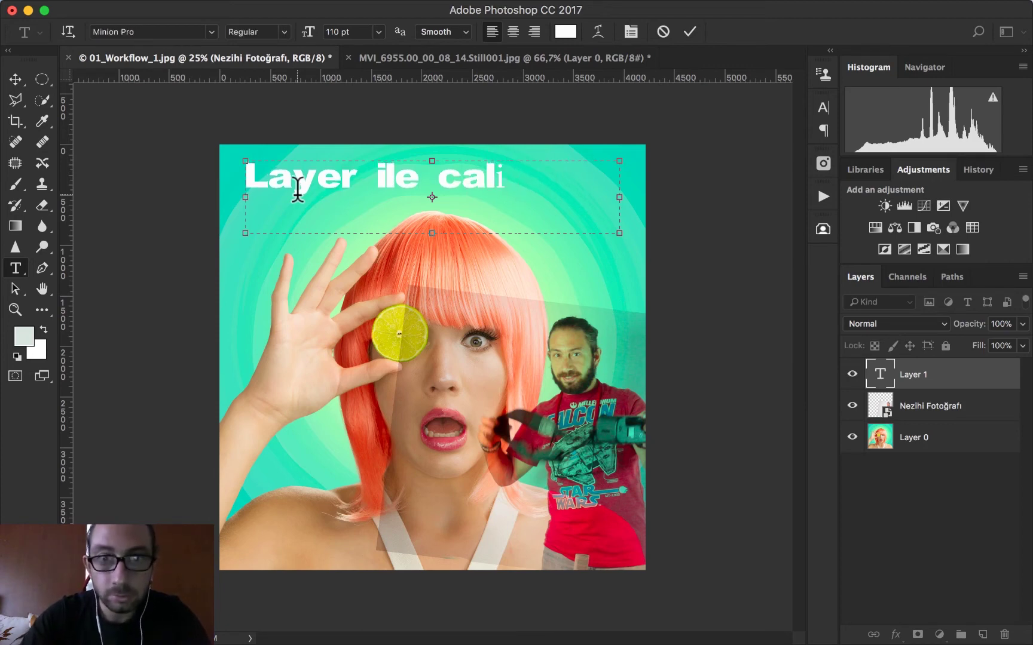
pyautogui.press('BackSpace')
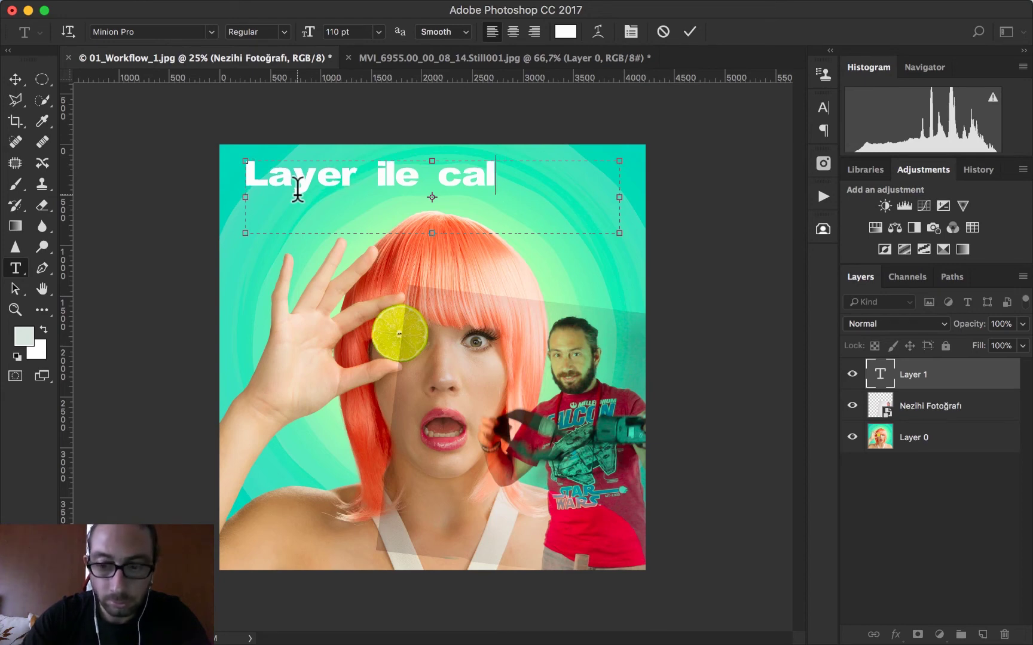
pyautogui.press('Left')
pyautogui.write('li')
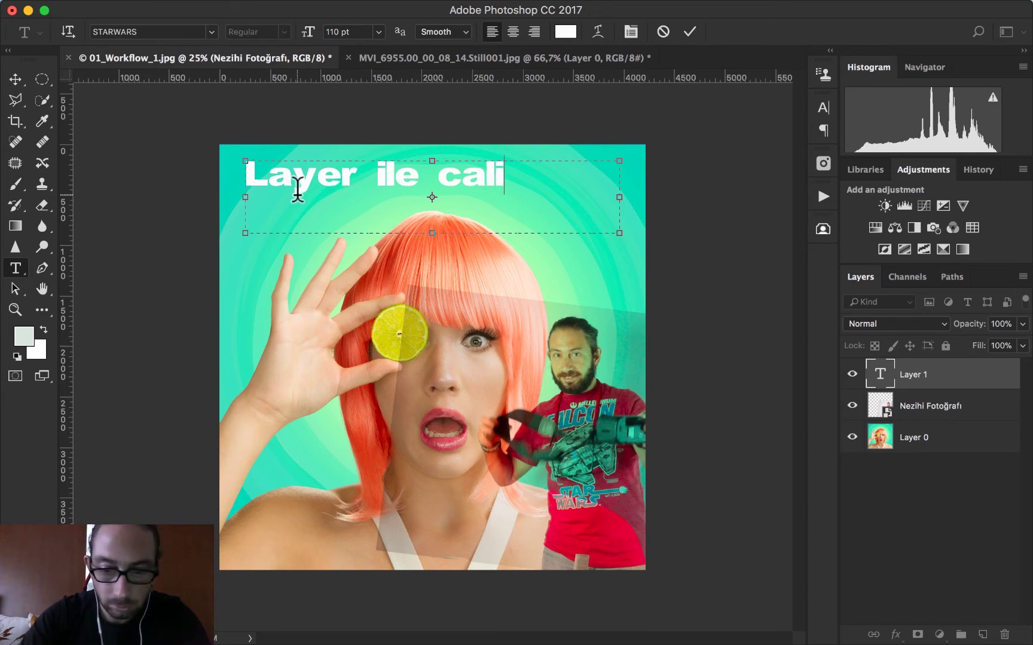
pyautogui.write('smak')
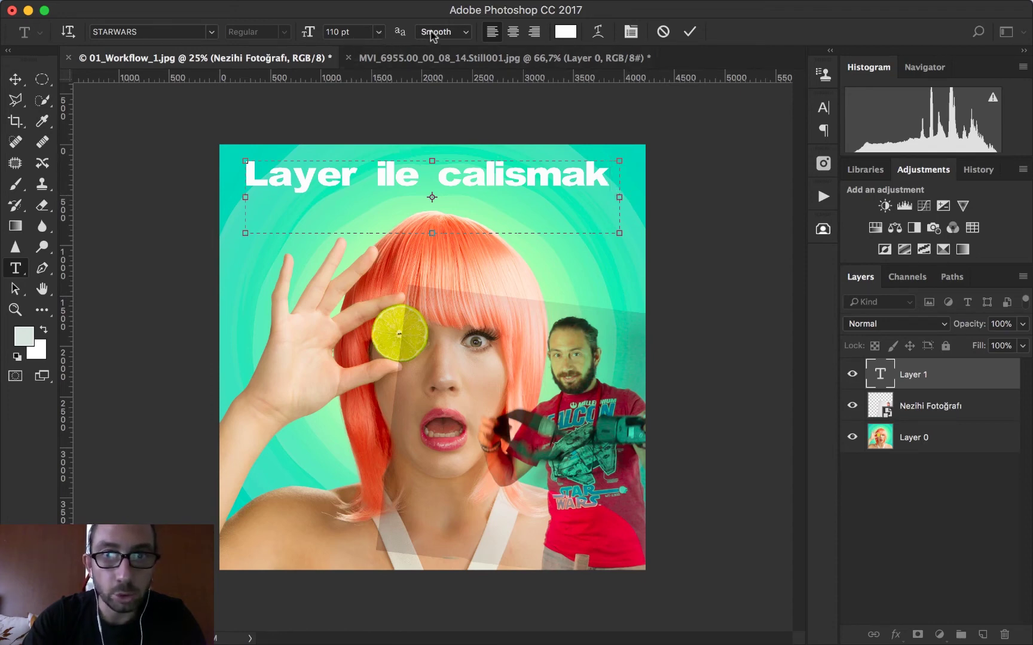
# Set the title's anti-aliasing to Strong and centre-align its text
pyautogui.click(458, 35)
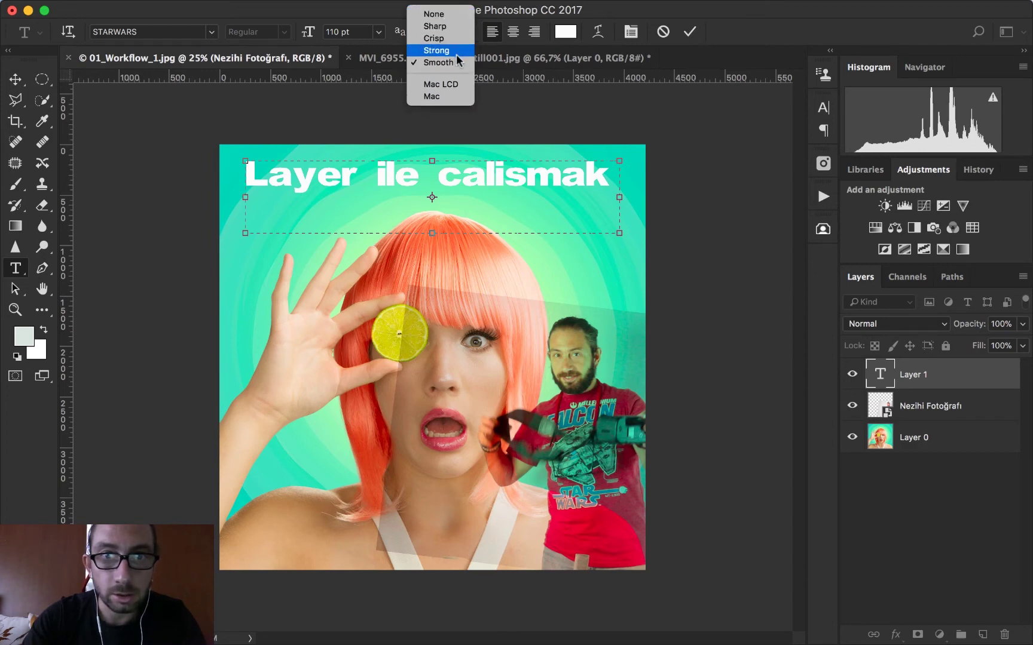
pyautogui.click(452, 53)
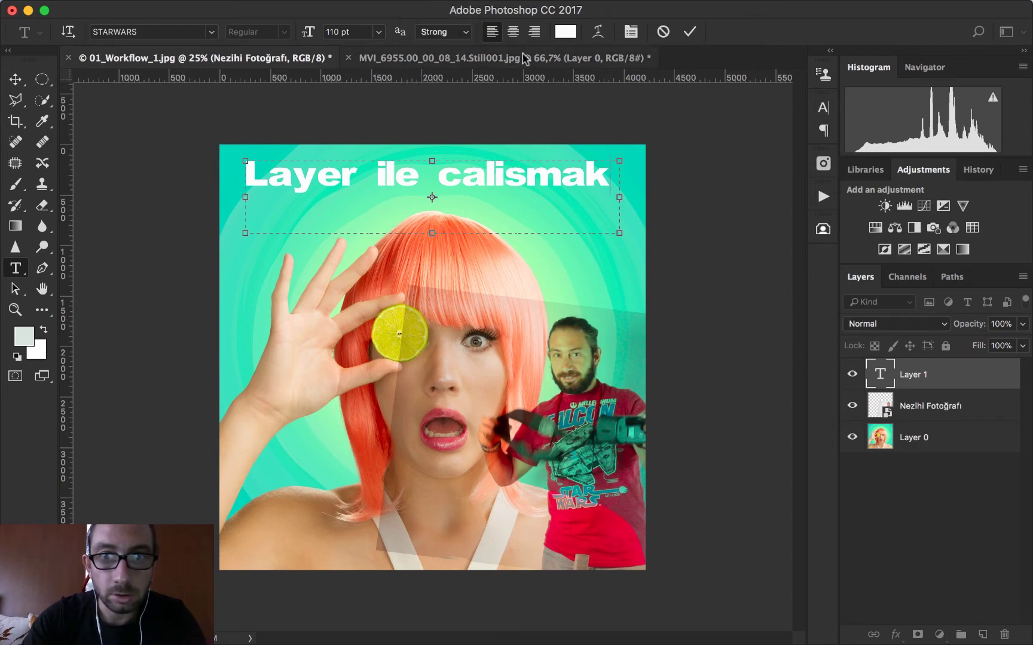
pyautogui.click(517, 36)
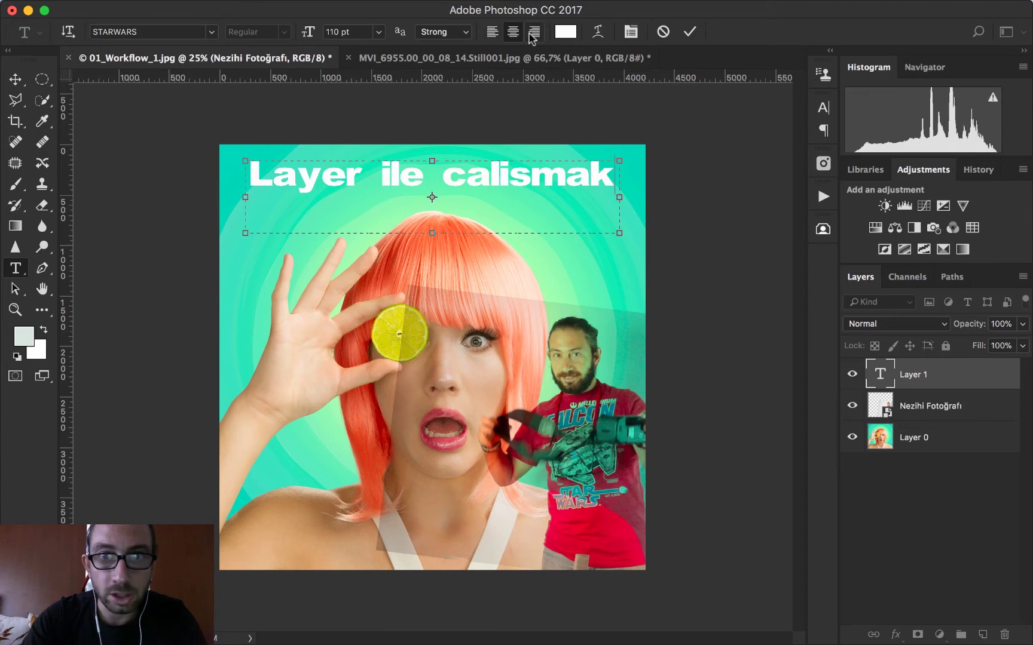
# Sample a peach text colour from the image, widen the text box, and commit the title
pyautogui.click(568, 34)
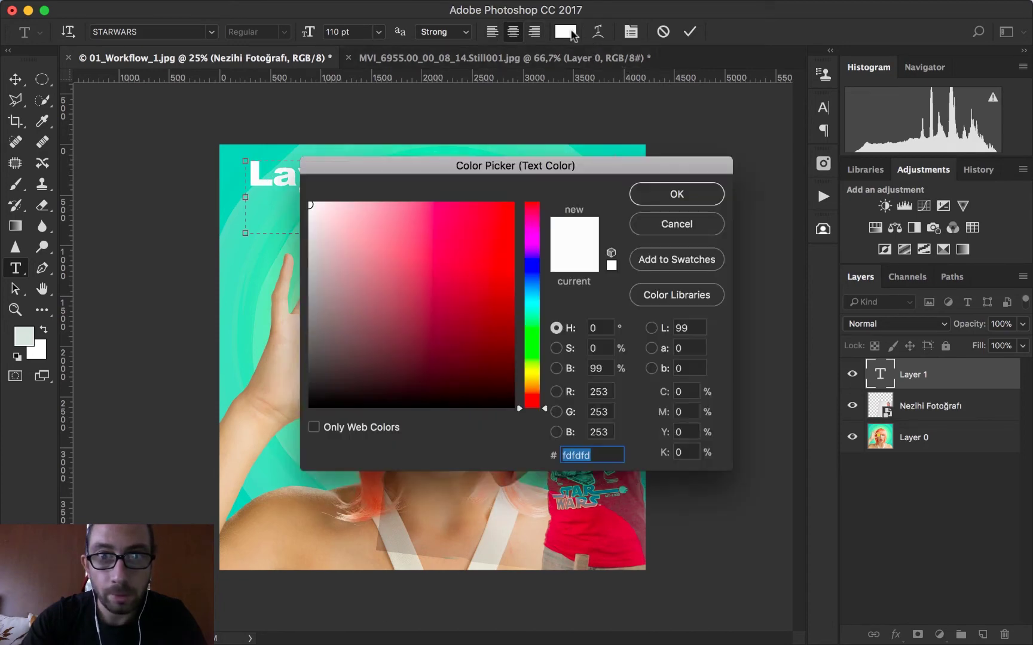
pyautogui.moveTo(552, 172); pyautogui.dragTo(780, 177)
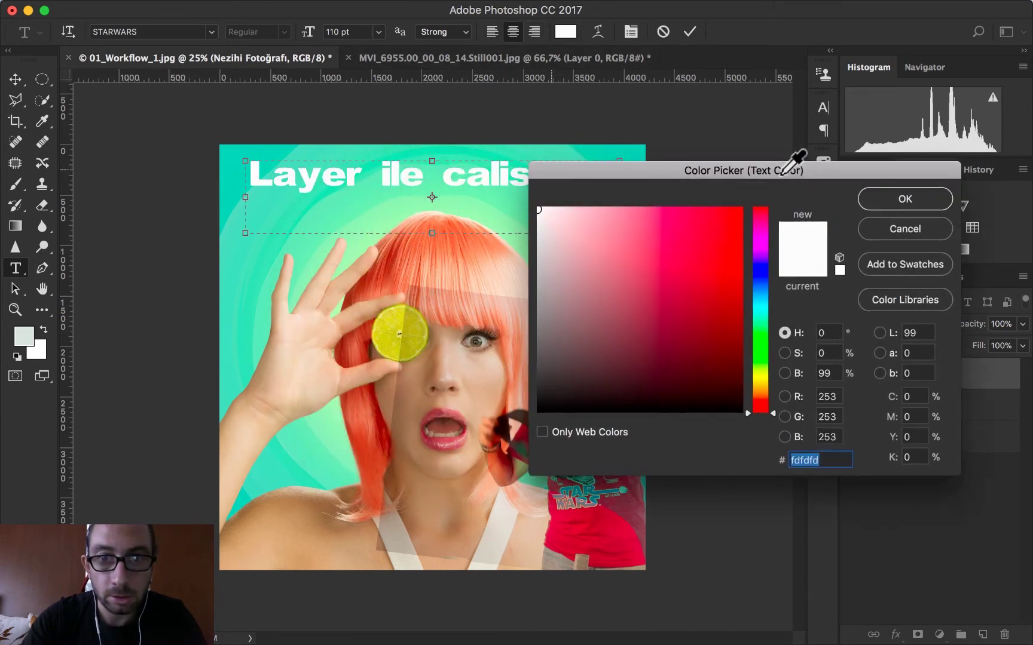
pyautogui.click(488, 262)
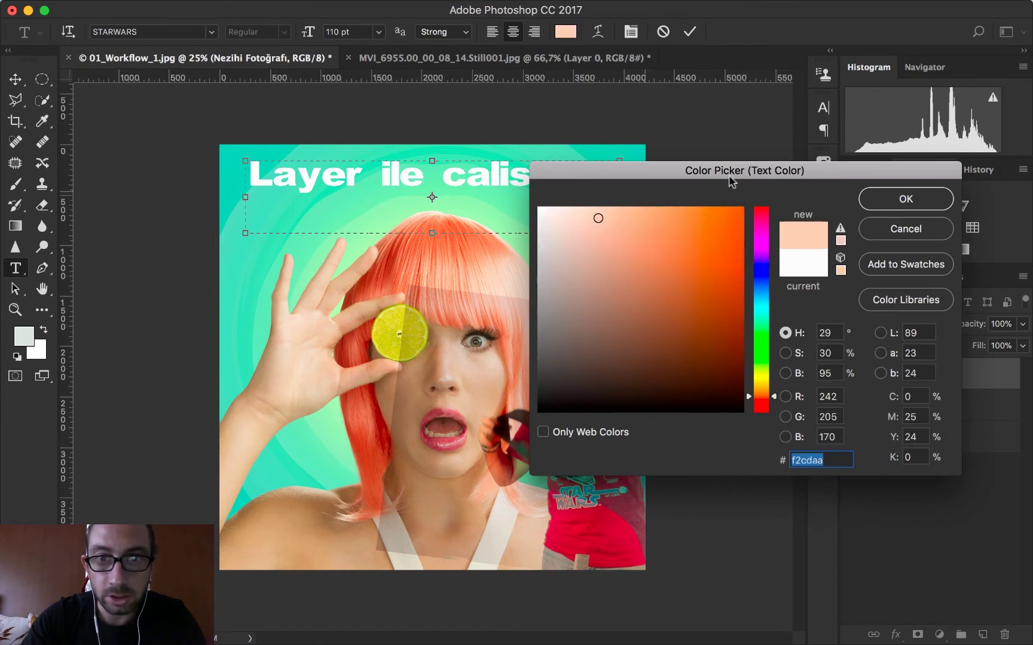
pyautogui.click(906, 200)
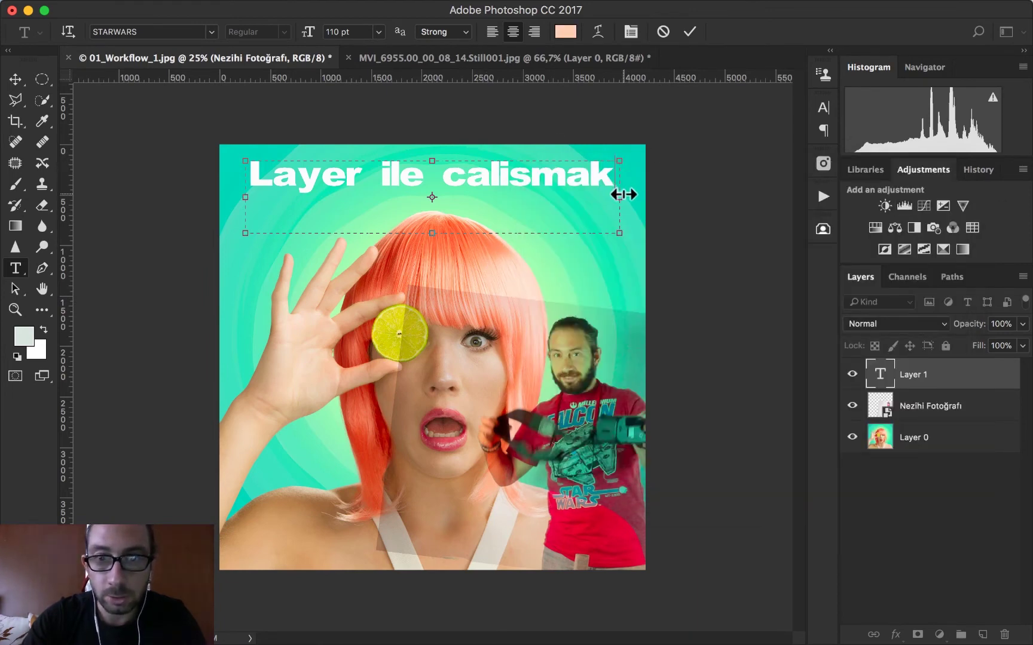
pyautogui.moveTo(620, 197); pyautogui.dragTo(635, 197)
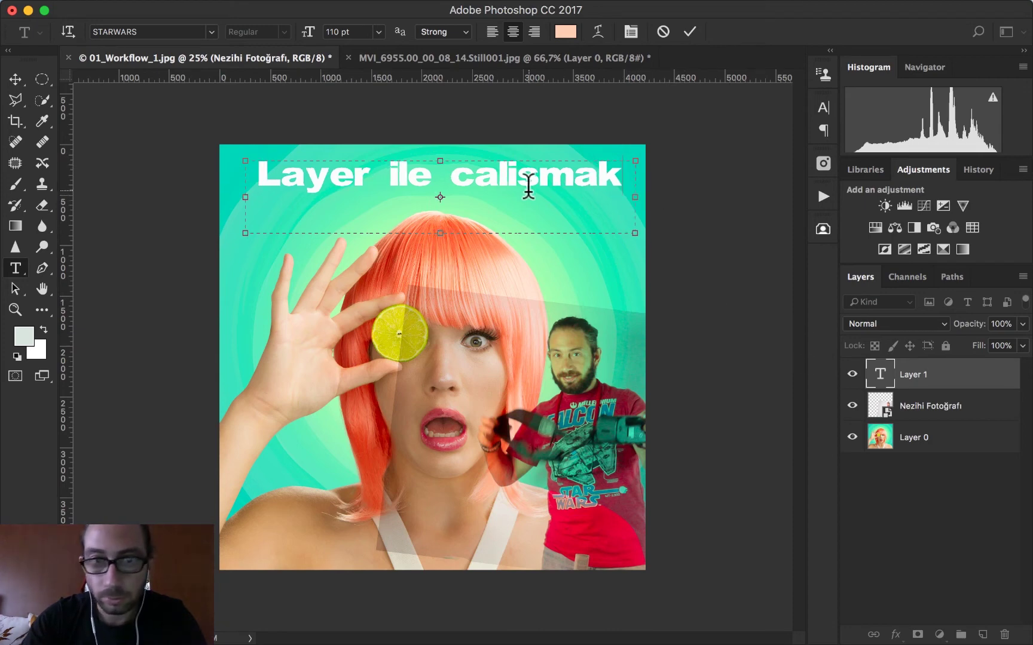
pyautogui.click(14, 79)
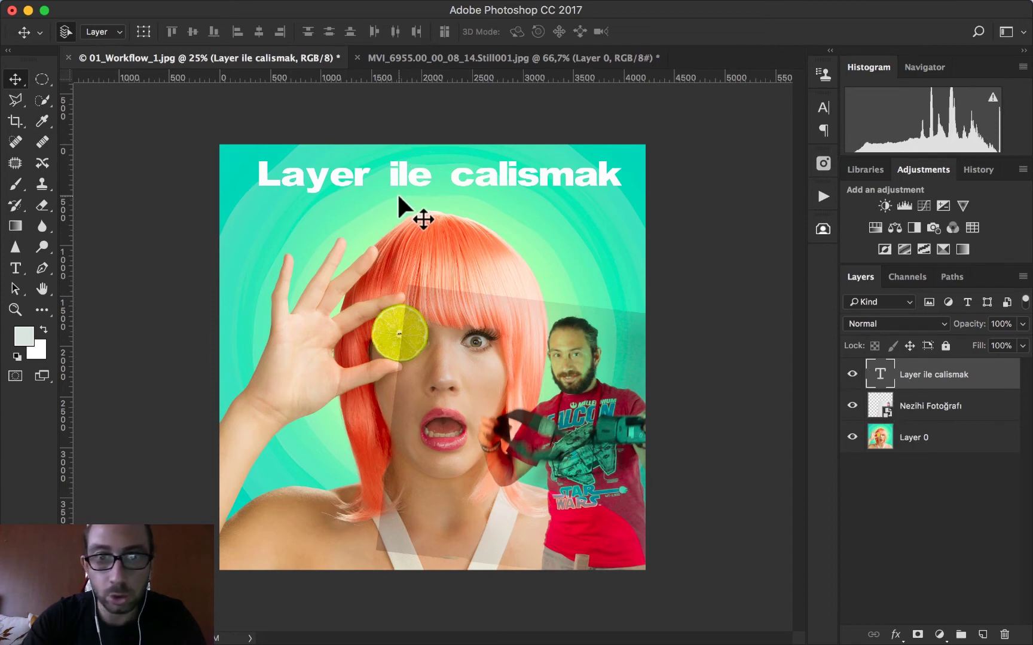
# Keep the title layer above the man's photo and drag the title down and left
pyautogui.moveTo(940, 374)
pyautogui.mouseDown()
pyautogui.moveTo(941, 468)
pyautogui.moveTo(931, 376)
pyautogui.mouseUp()
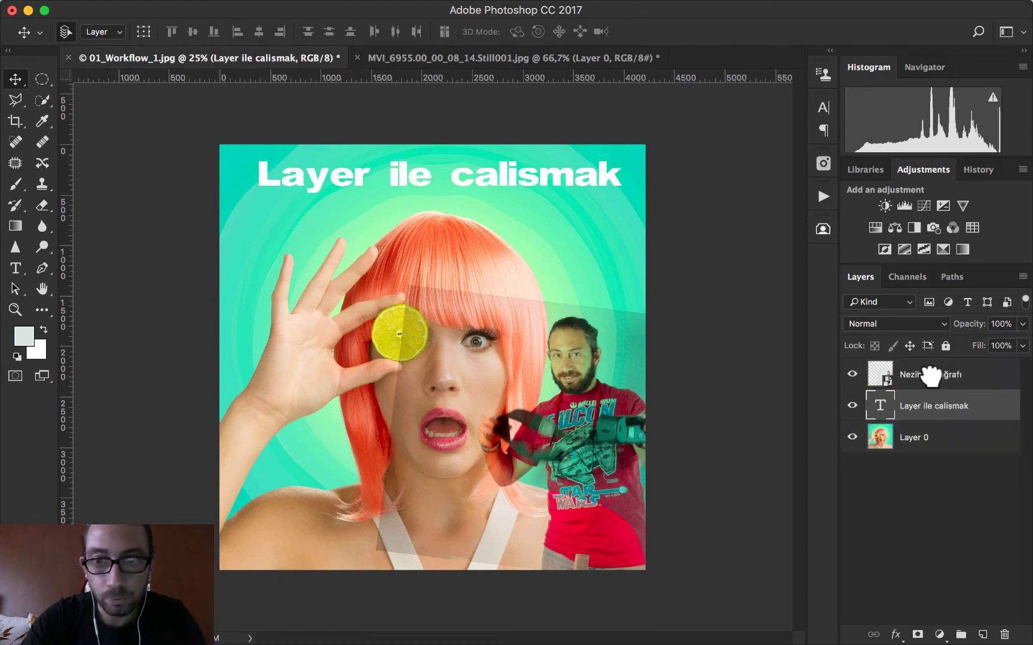
pyautogui.click(853, 375)
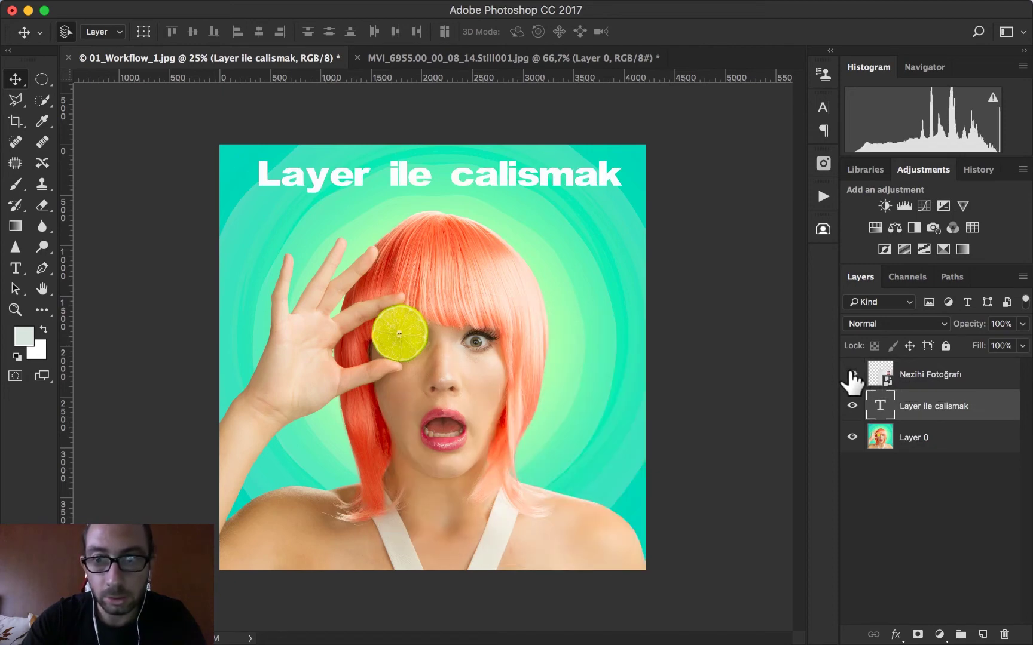
pyautogui.click(852, 376)
pyautogui.moveTo(922, 398); pyautogui.dragTo(921, 364)
pyautogui.click(852, 374)
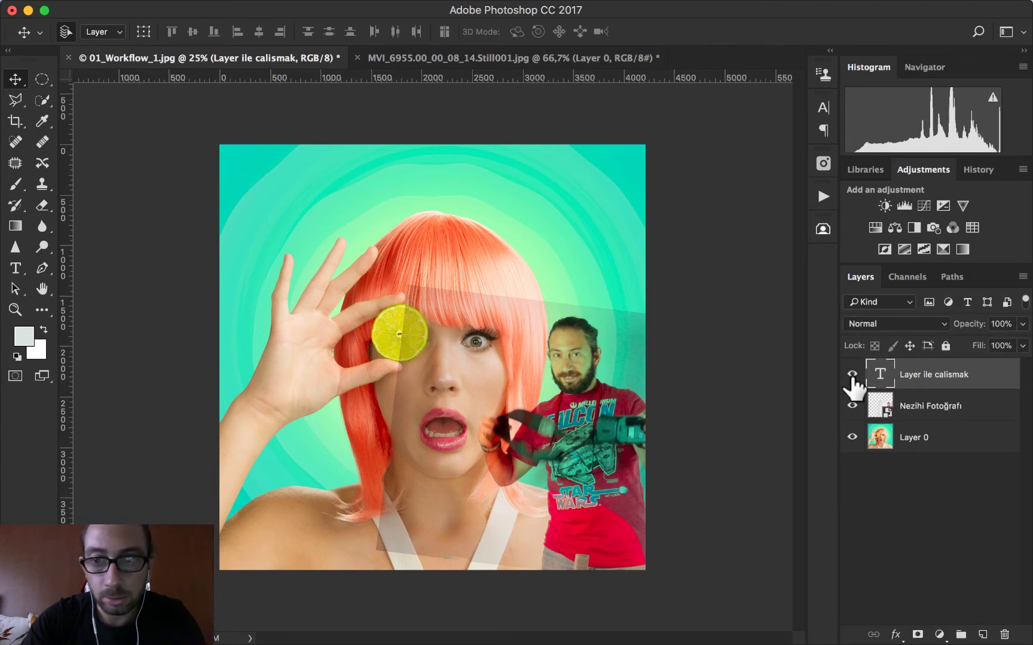
pyautogui.click(852, 375)
pyautogui.moveTo(512, 177)
pyautogui.mouseDown()
pyautogui.moveTo(483, 200)
pyautogui.moveTo(502, 190)
pyautogui.mouseUp()
# Rotate the title about -5° to rise rightward, scale it to ~101.5%, and apply
pyautogui.hotkey('ctrl', 't')
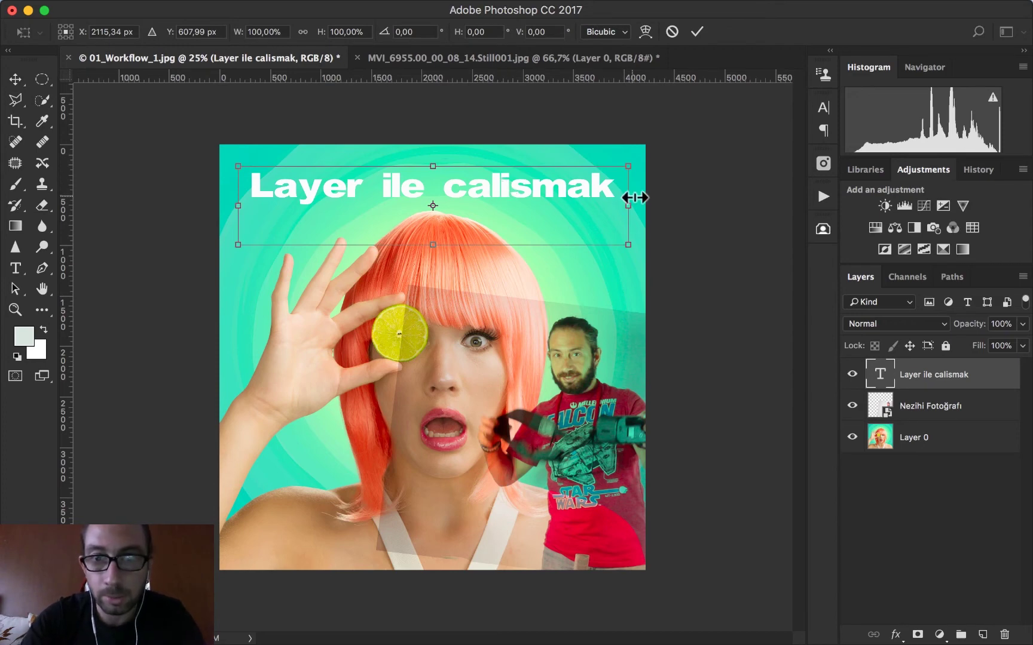
pyautogui.moveTo(639, 191); pyautogui.dragTo(639, 187)
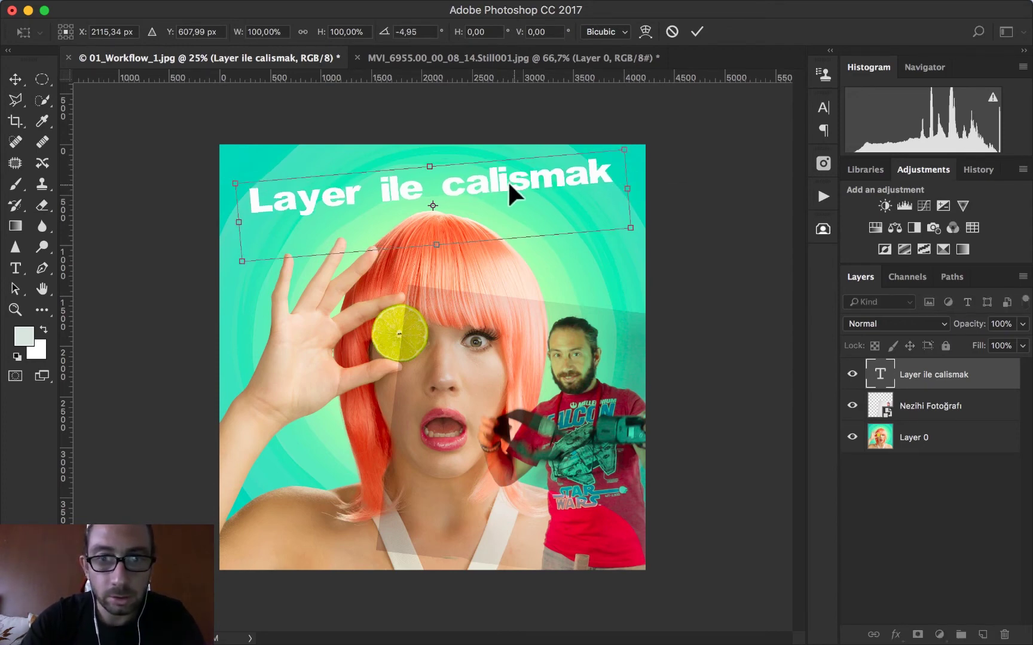
pyautogui.moveTo(518, 191)
pyautogui.mouseDown()
pyautogui.moveTo(502, 187)
pyautogui.moveTo(514, 189)
pyautogui.mouseUp()
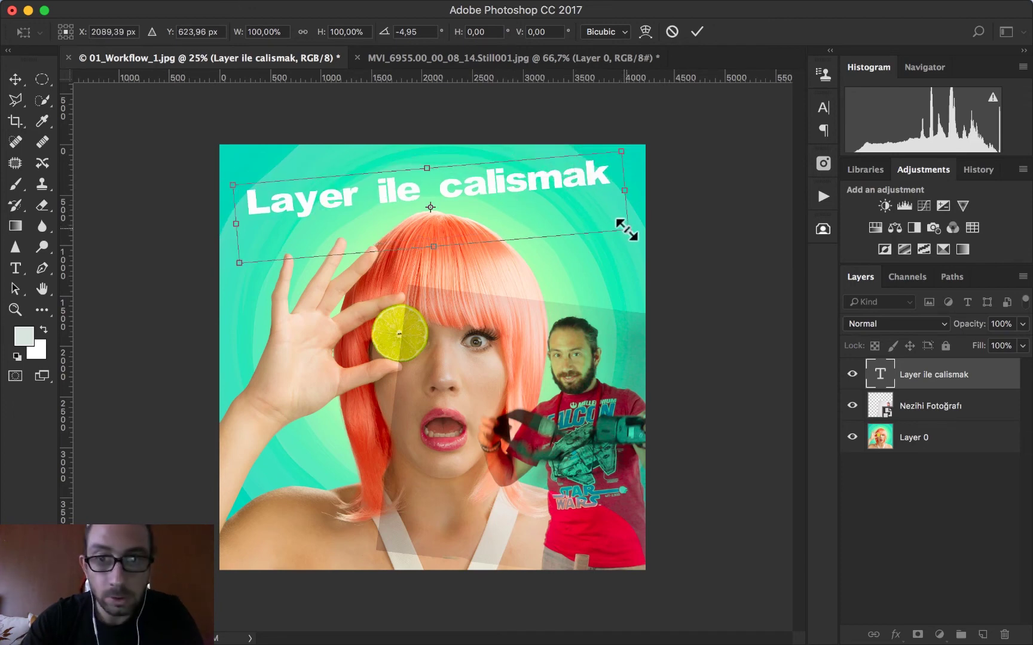
pyautogui.moveTo(623, 226); pyautogui.dragTo(634, 232)
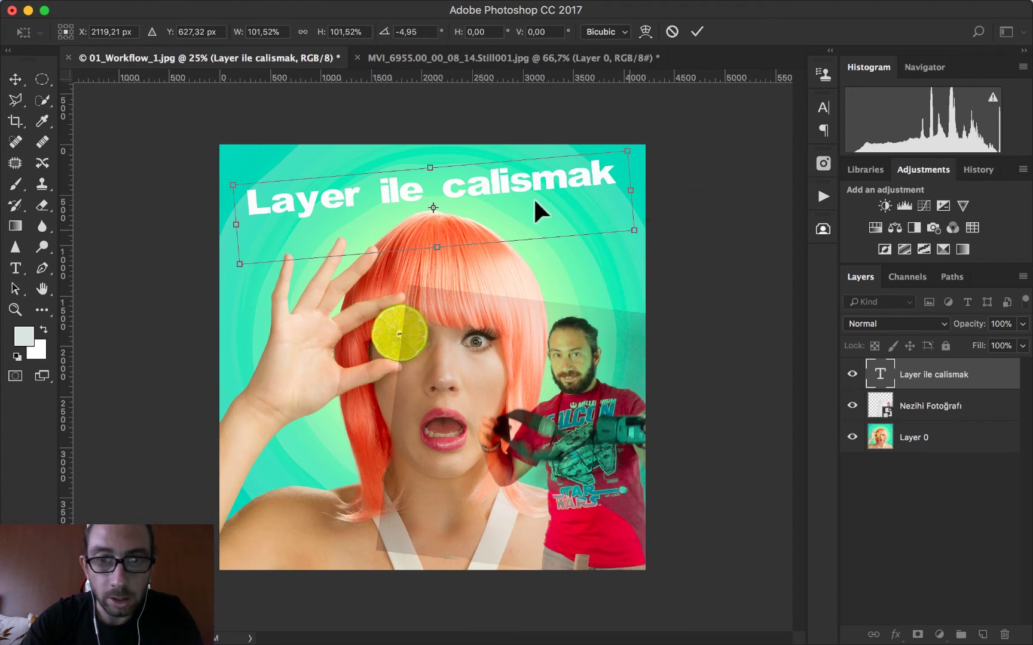
pyautogui.press('Return')
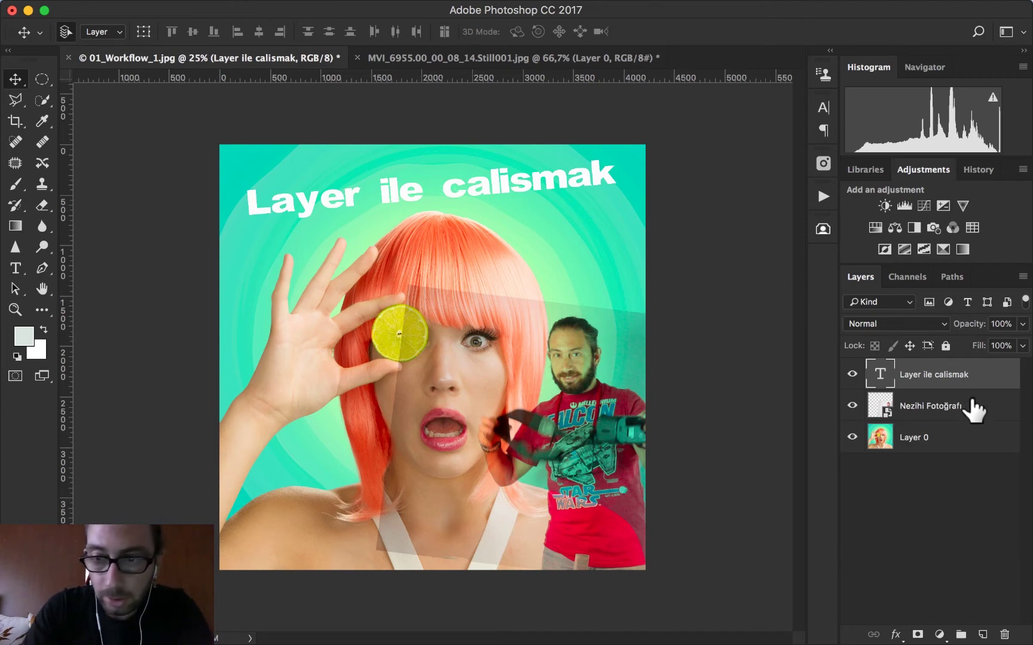
# Compare title and photo visibility, then Shift-select the man's photo layer alongside the title layer
pyautogui.click(852, 374)
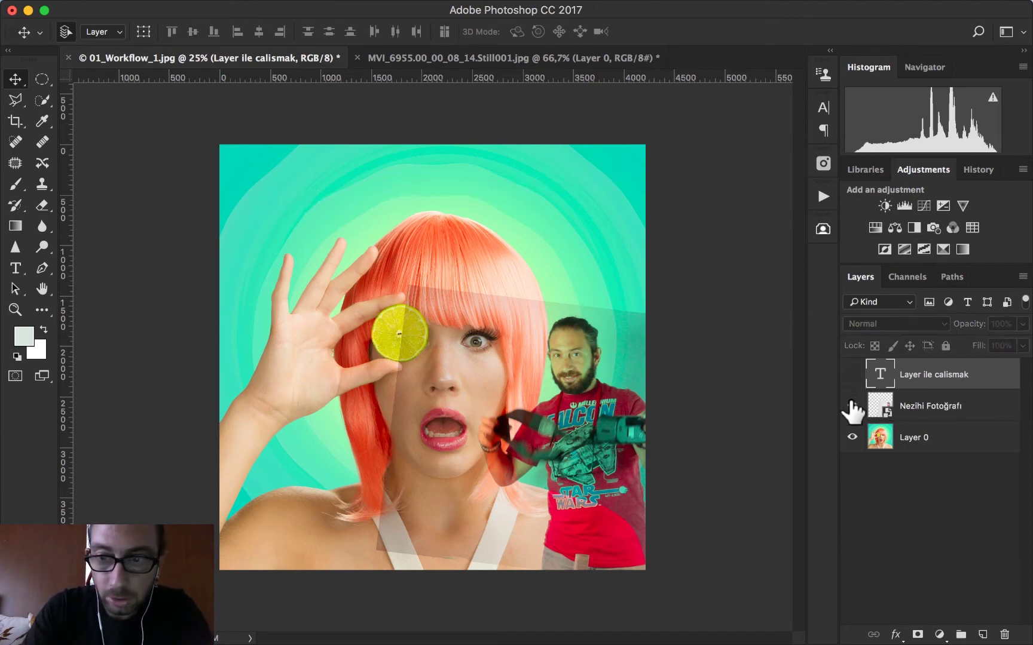
pyautogui.click(852, 406)
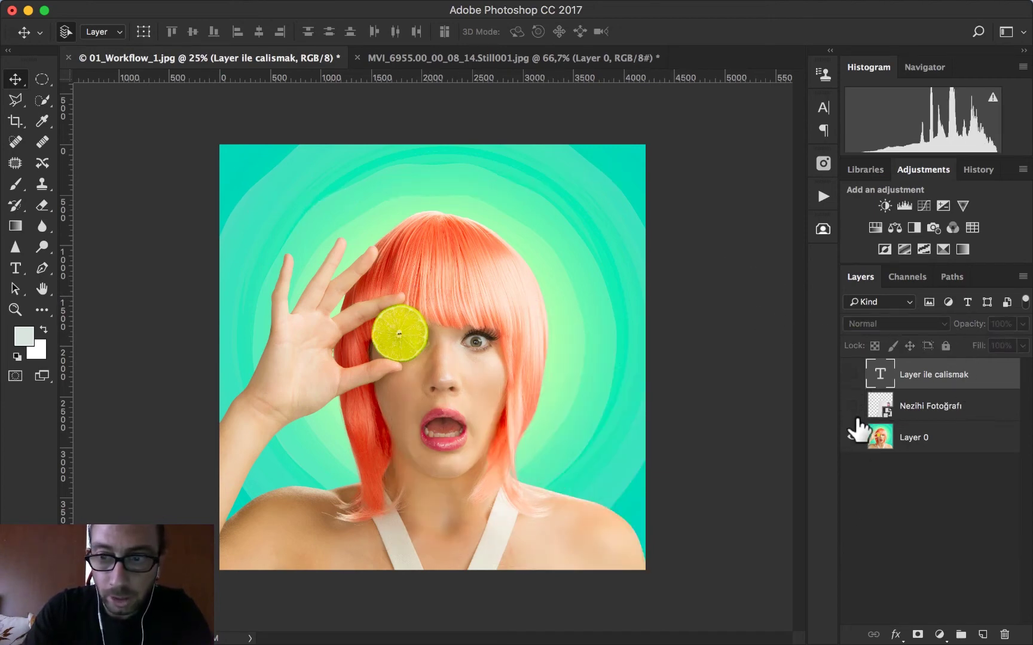
pyautogui.click(852, 406)
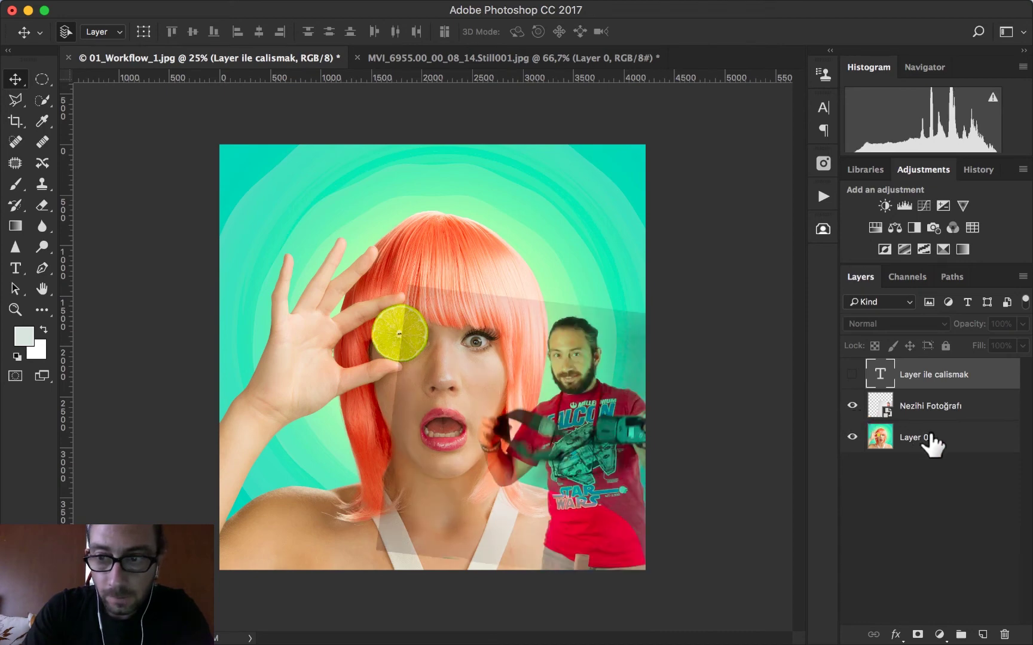
pyautogui.click(852, 374)
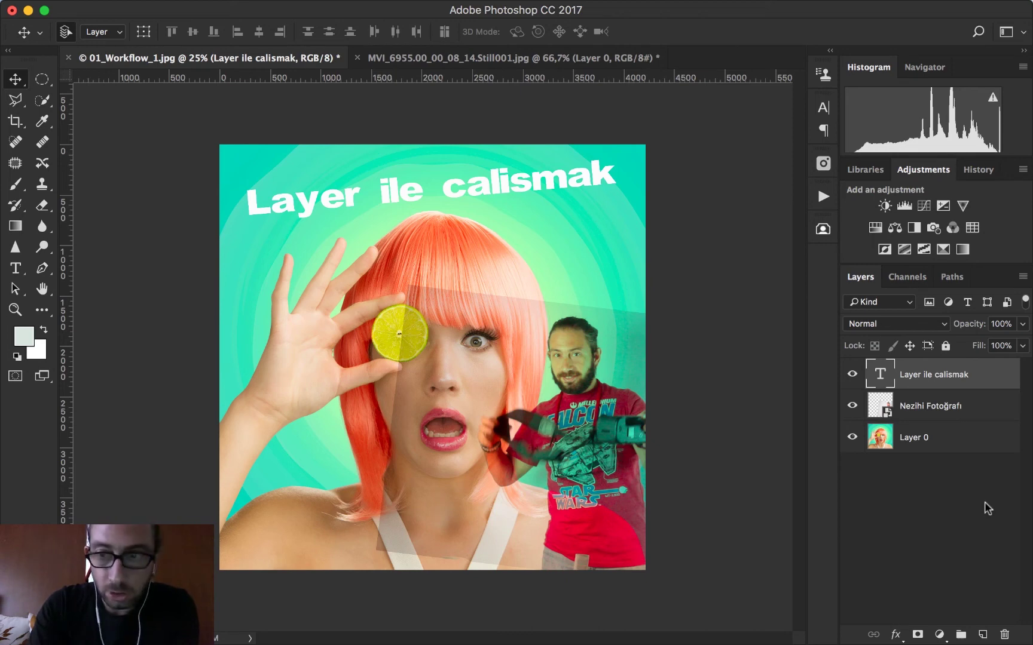
pyautogui.keyDown('shift'); pyautogui.click(940, 413); pyautogui.keyUp('shift')
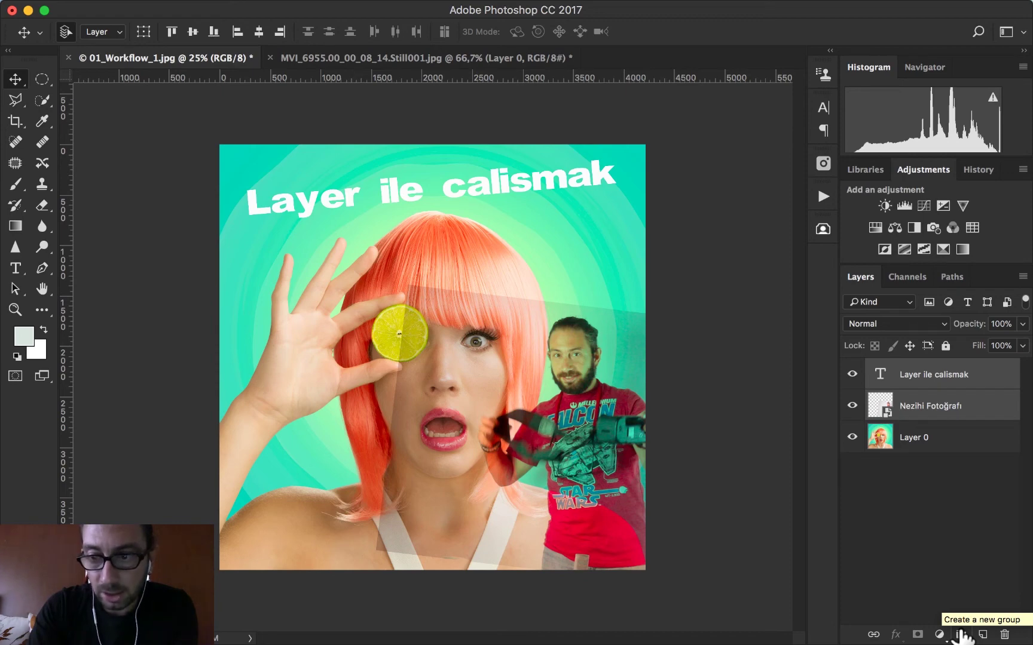
# Group the title and man's photo layers together and check the new group's visibility
pyautogui.click(961, 635)
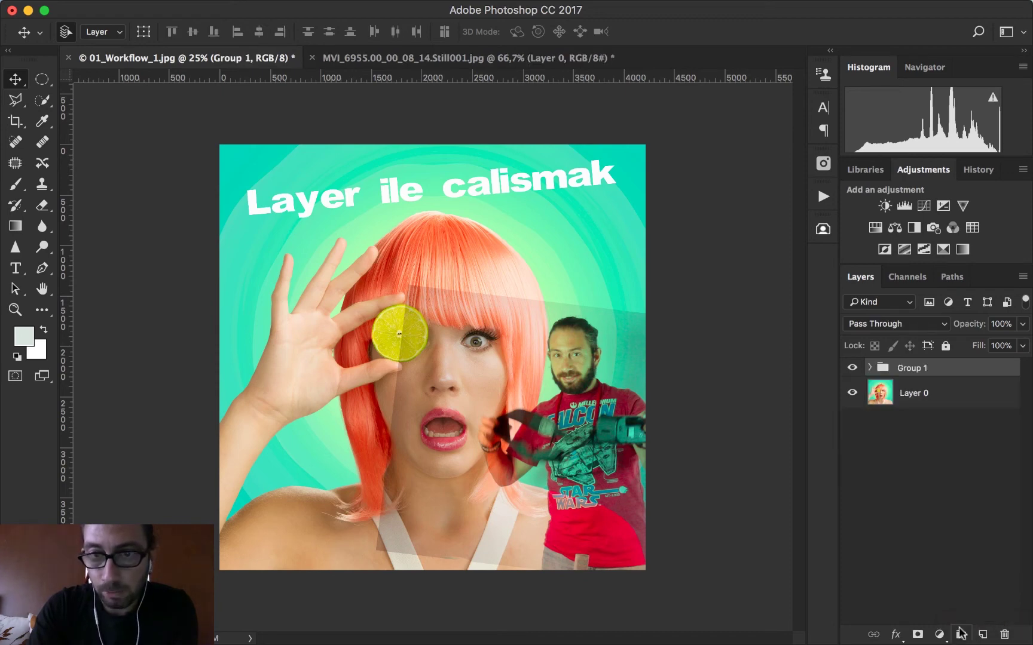
pyautogui.click(870, 367)
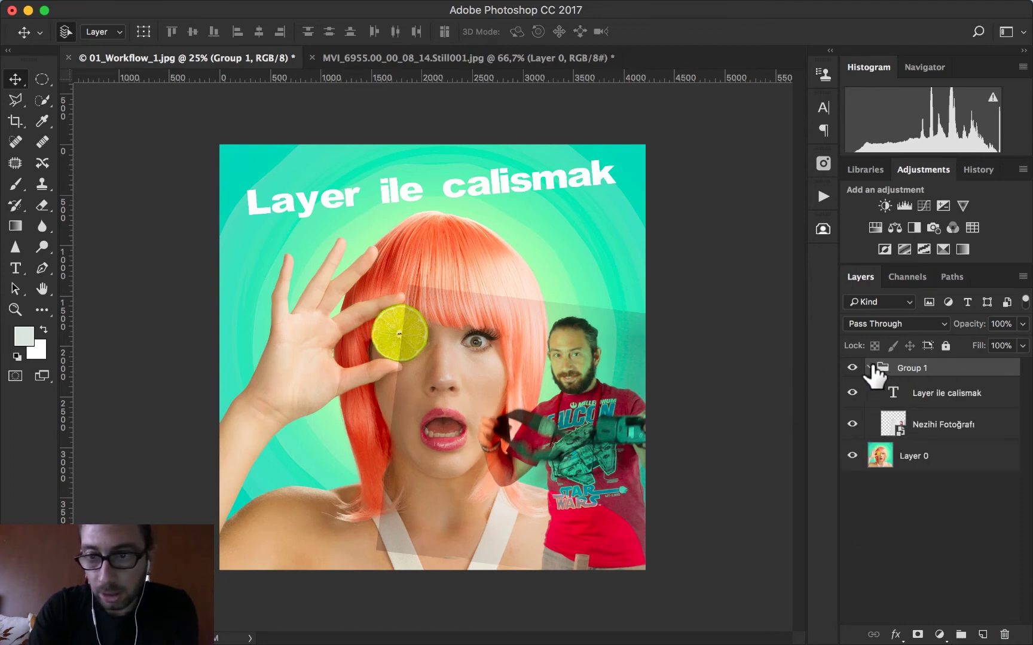
pyautogui.click(871, 367)
pyautogui.click(852, 368)
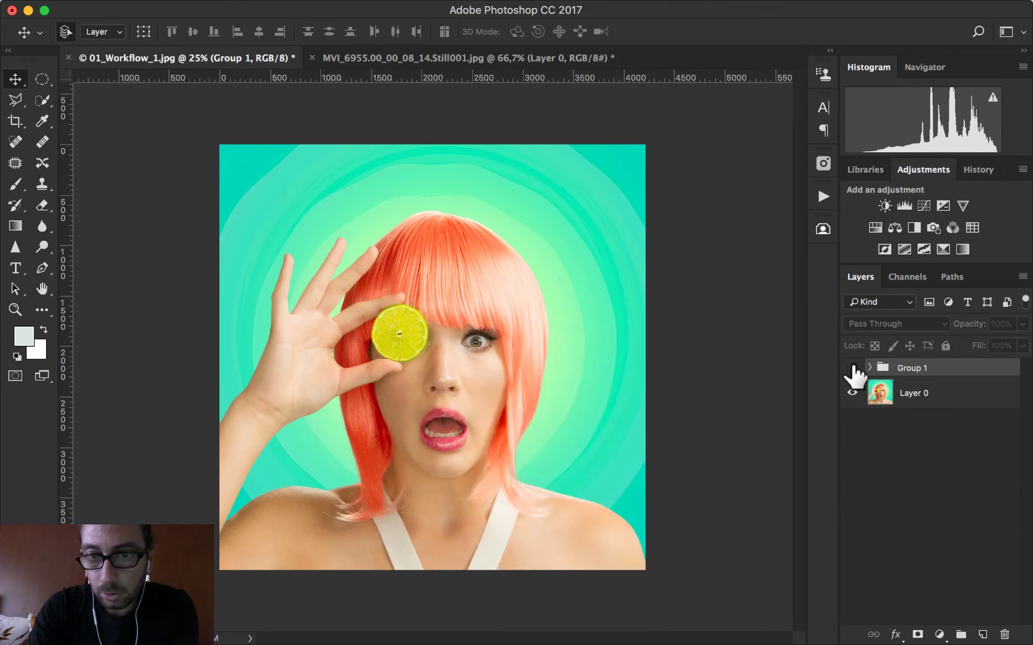
pyautogui.click(852, 367)
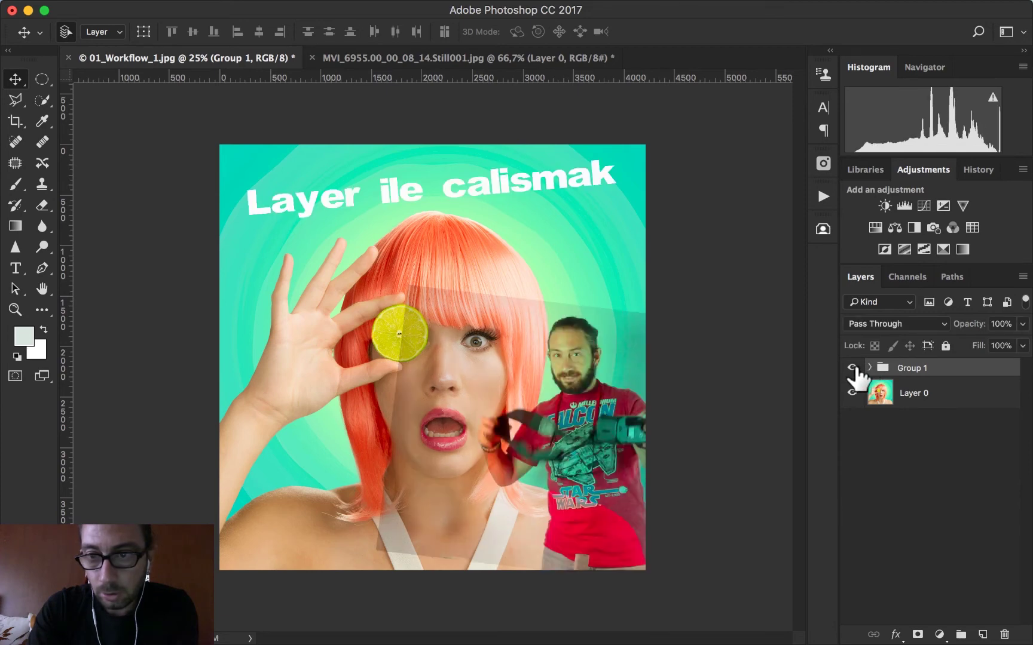
# Rename the new group to 'poster'
pyautogui.doubleClick(915, 368)
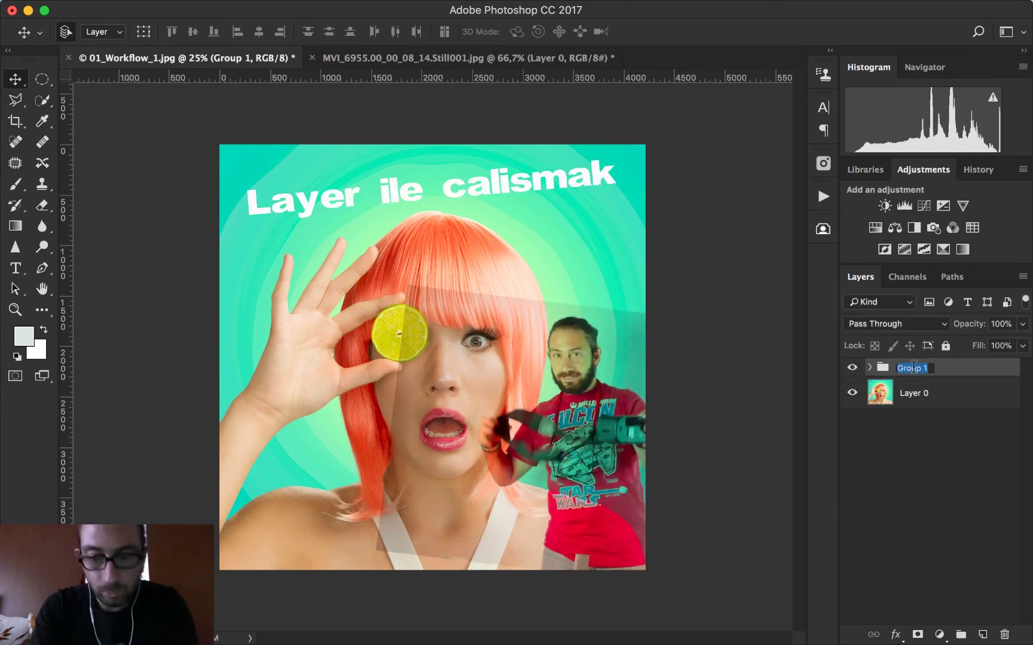
pyautogui.write('poster')
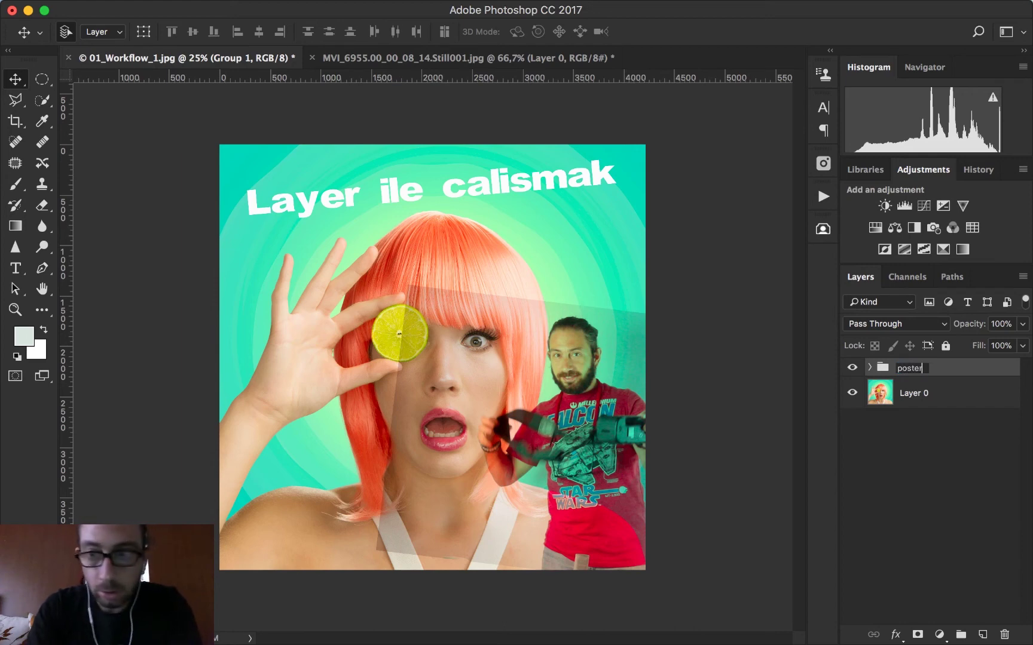
pyautogui.press('Return')
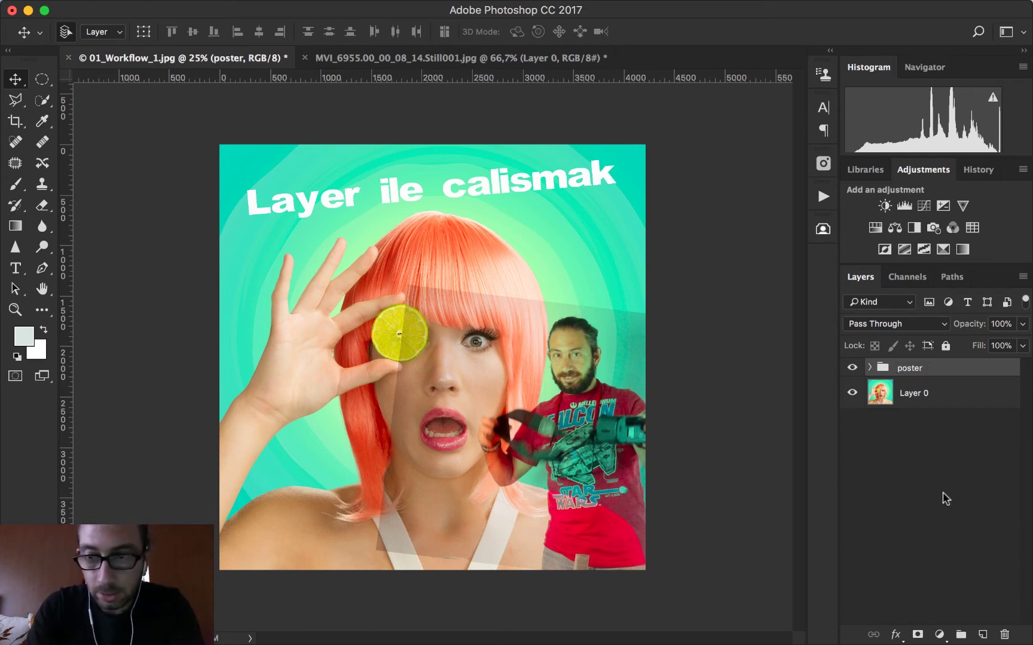
# Check the poster group's visibility, collapse it, and select Layer 0
pyautogui.click(853, 367)
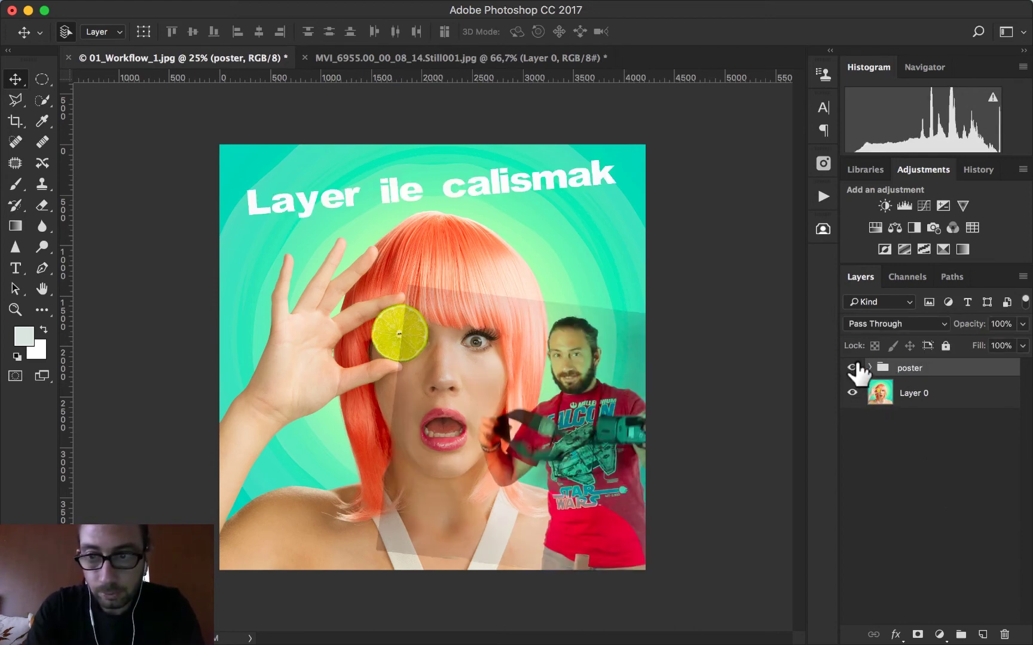
pyautogui.click(870, 368)
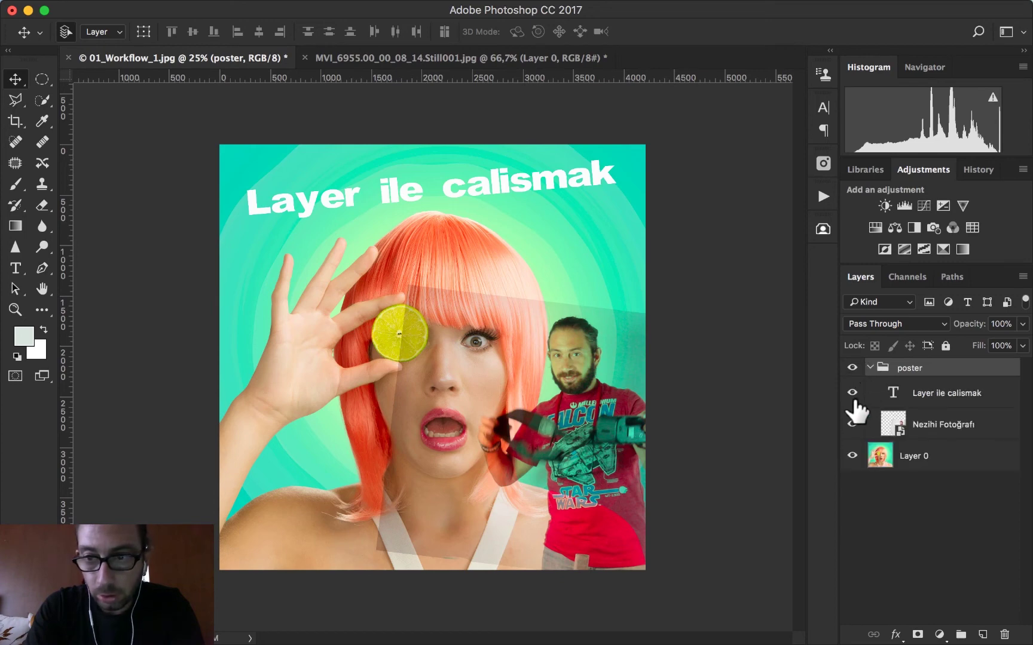
pyautogui.click(852, 392)
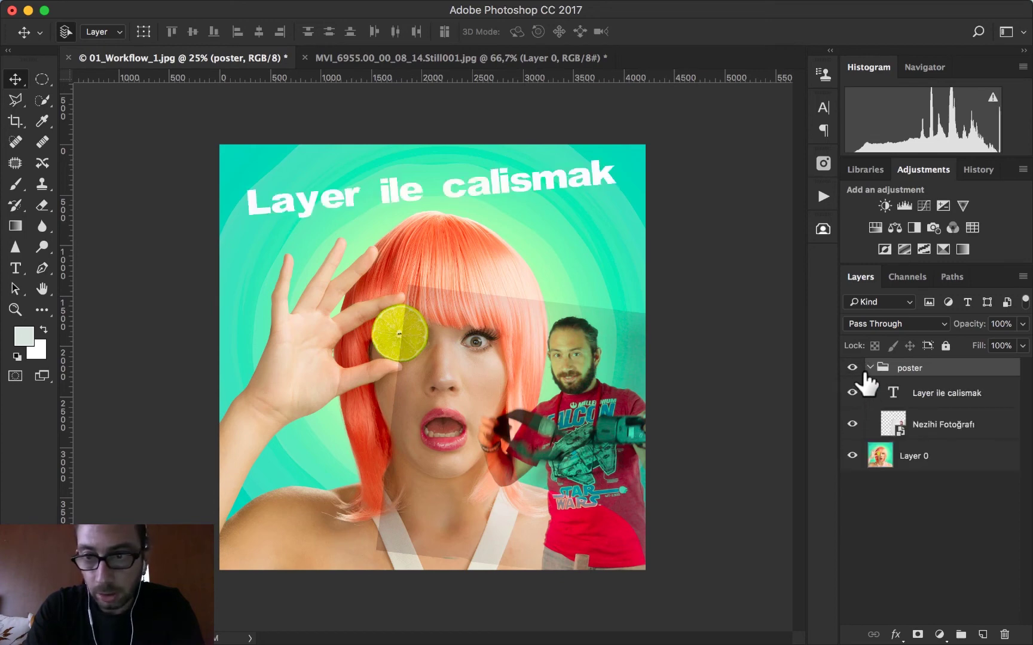
pyautogui.click(870, 368)
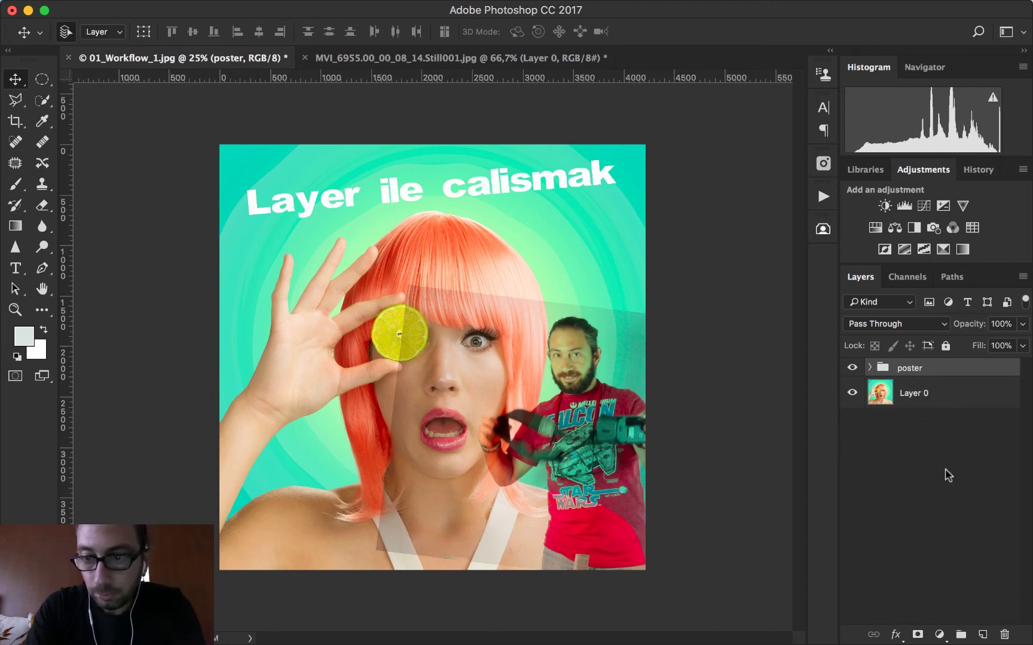
pyautogui.click(913, 398)
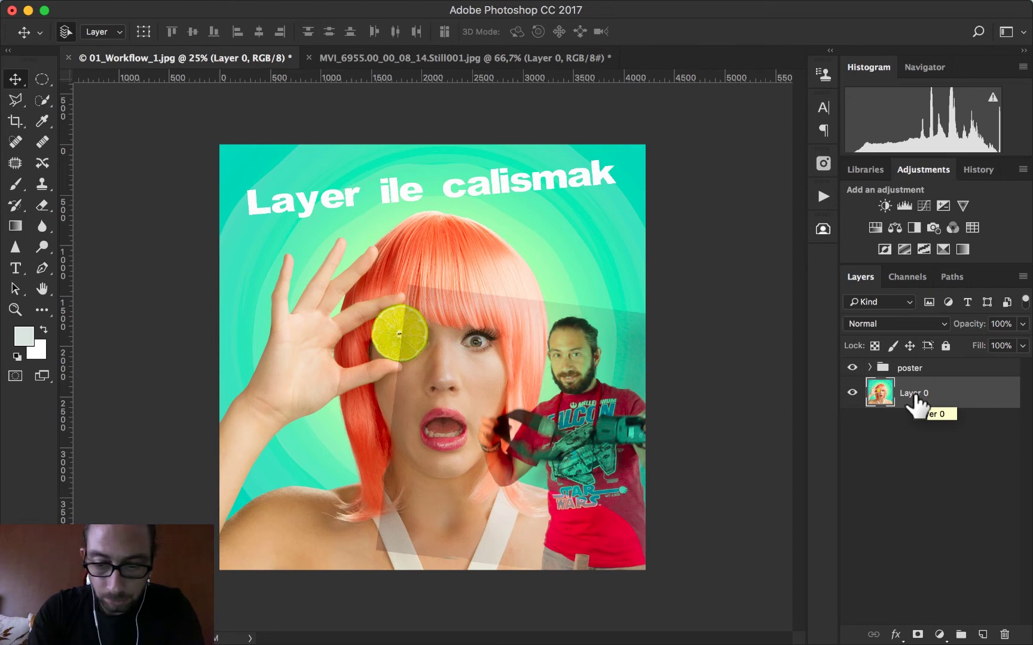
# Duplicate Layer 0 and place the copy above the poster group, outside it
pyautogui.hotkey('ctrl', 'j')
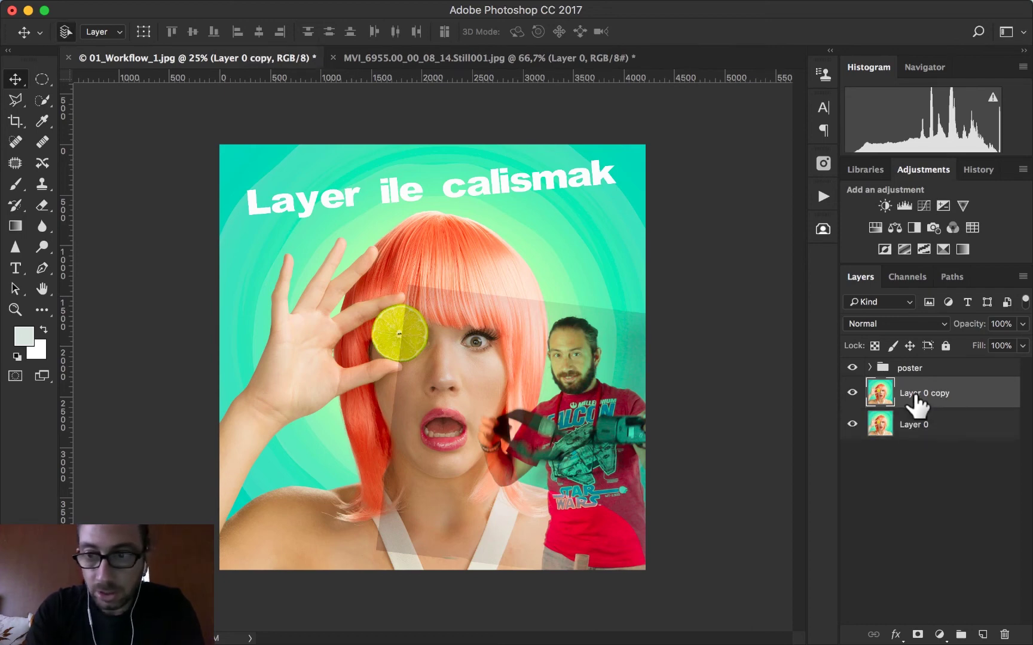
pyautogui.moveTo(918, 406); pyautogui.dragTo(923, 369)
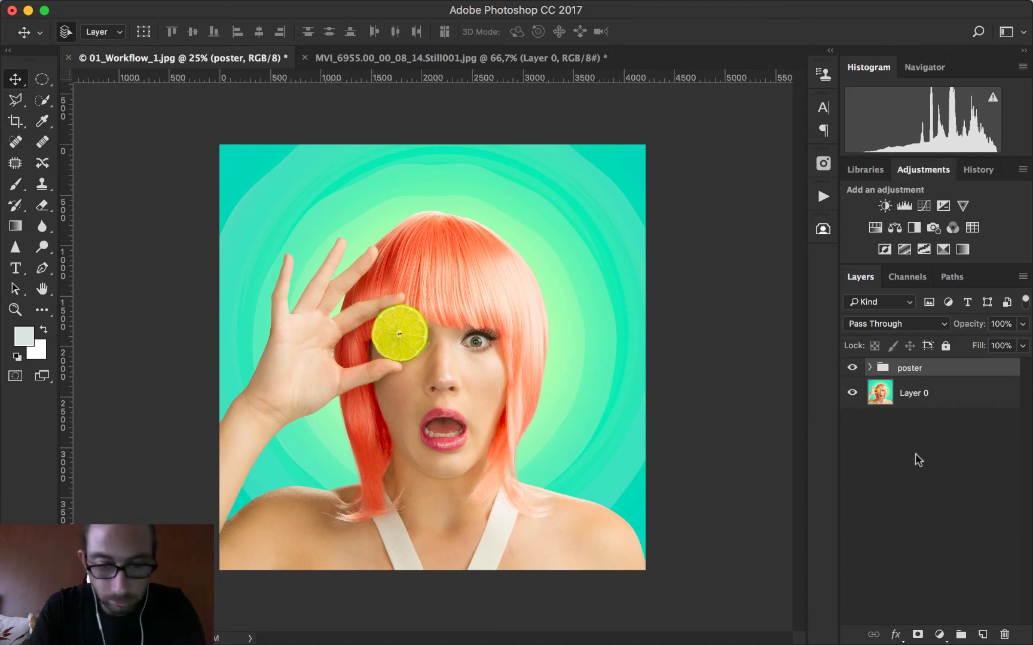
pyautogui.hotkey('ctrl', 'z')
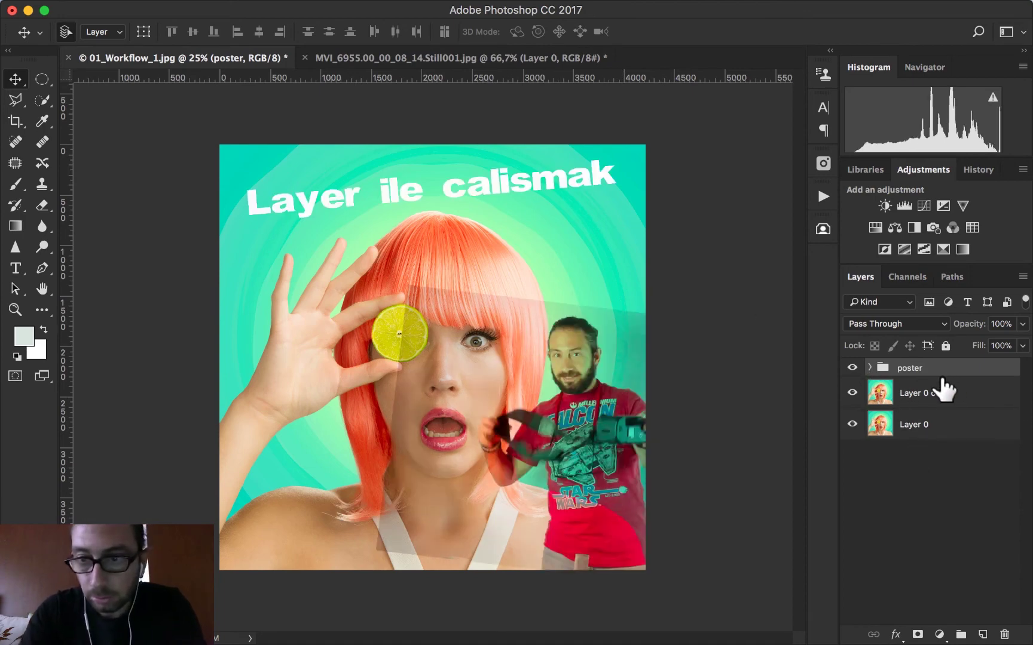
pyautogui.moveTo(932, 394); pyautogui.dragTo(928, 360)
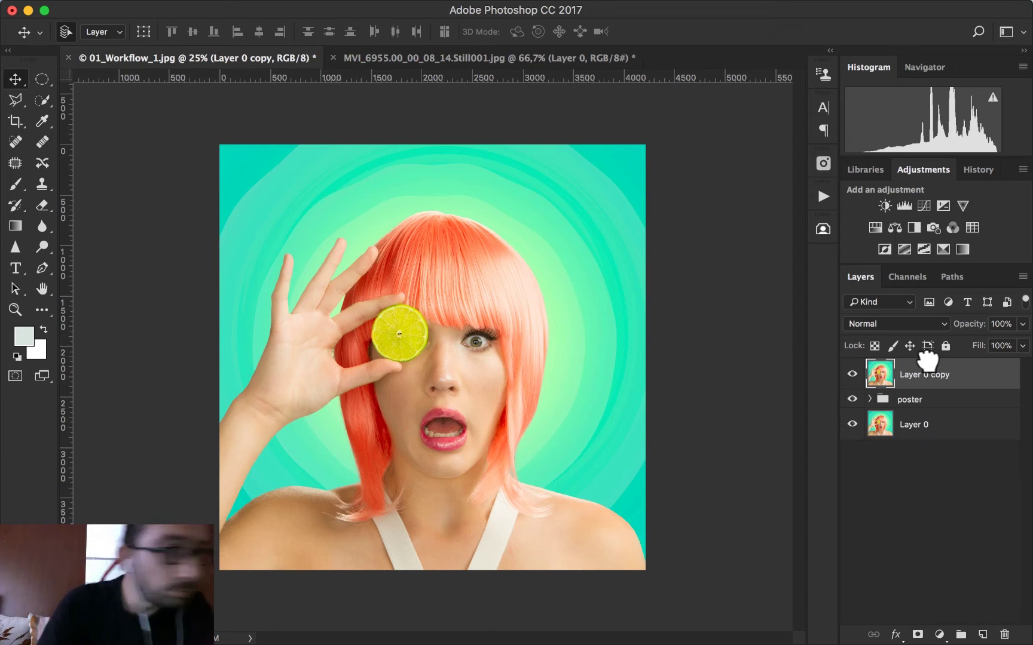
pyautogui.click(852, 374)
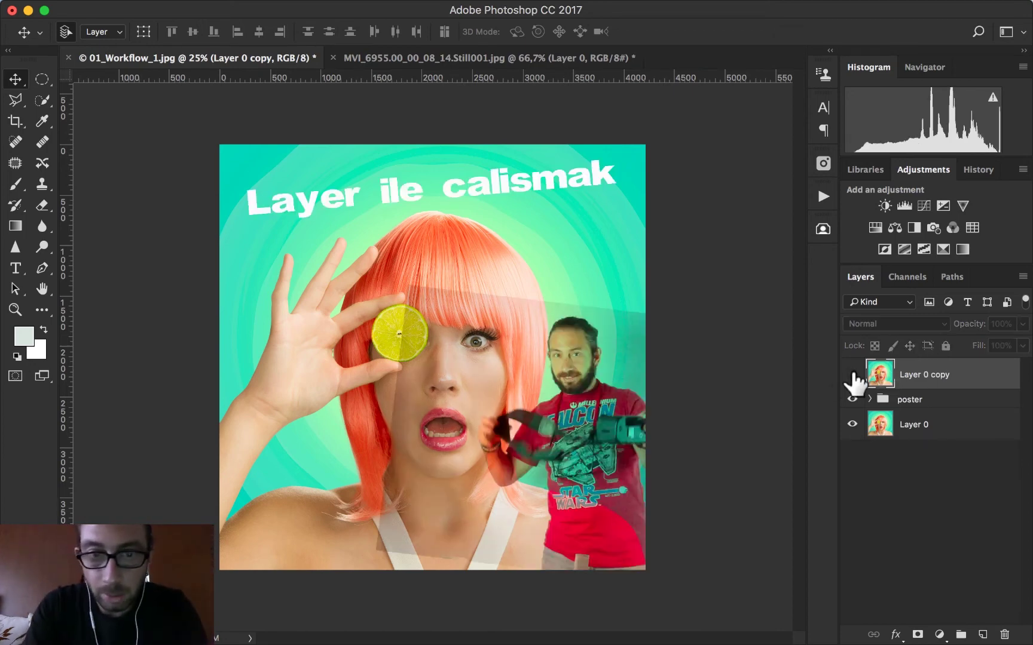
pyautogui.click(852, 375)
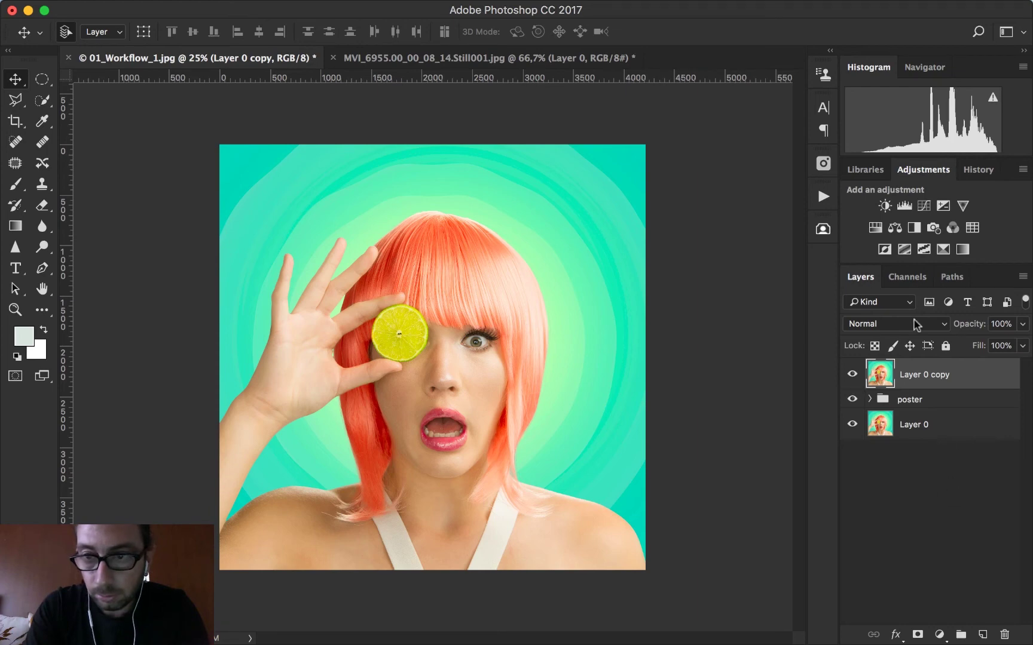
# Set Layer 0 copy to 37% opacity and shift it about 711 px left
pyautogui.click(1022, 325)
pyautogui.moveTo(1019, 344); pyautogui.dragTo(974, 346)
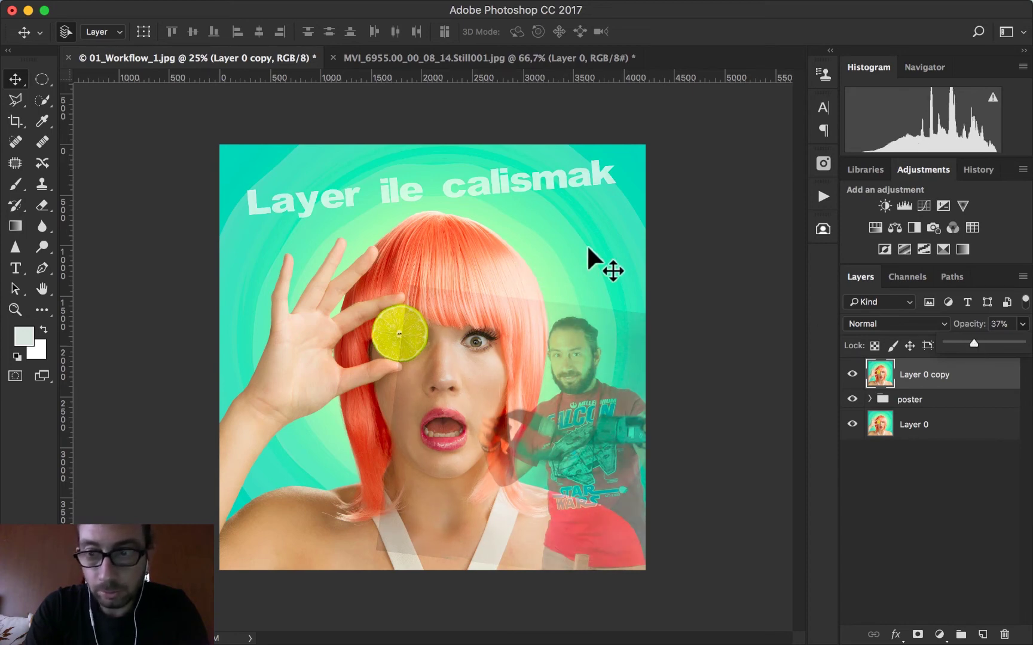
pyautogui.moveTo(599, 253)
pyautogui.mouseDown()
pyautogui.moveTo(497, 260)
pyautogui.moveTo(477, 304)
pyautogui.moveTo(468, 393)
pyautogui.mouseUp()
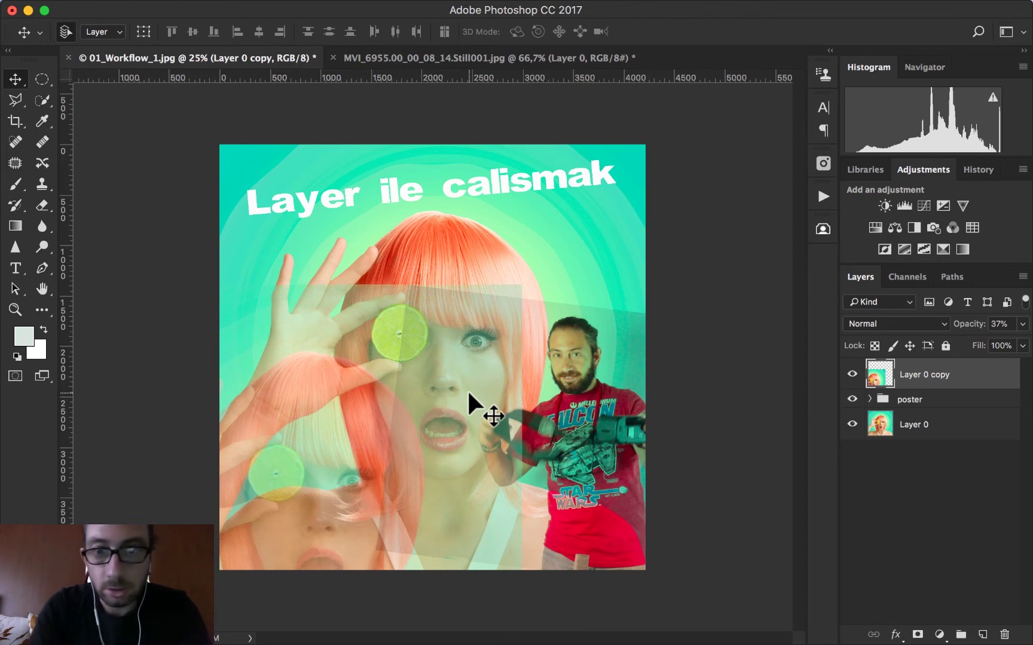
pyautogui.click(852, 374)
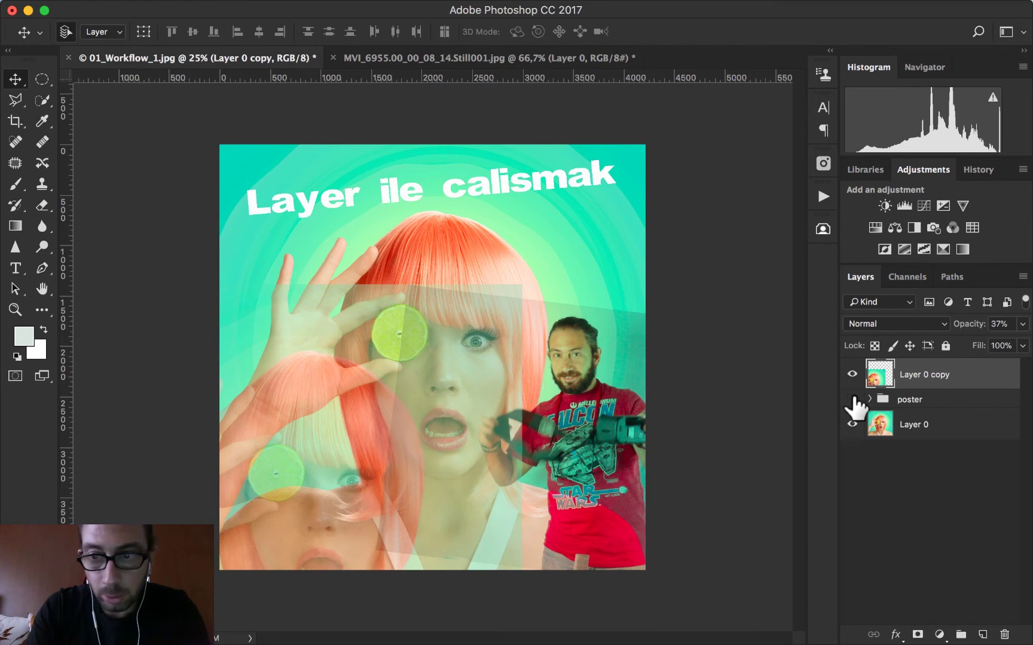
pyautogui.click(852, 400)
pyautogui.click(852, 424)
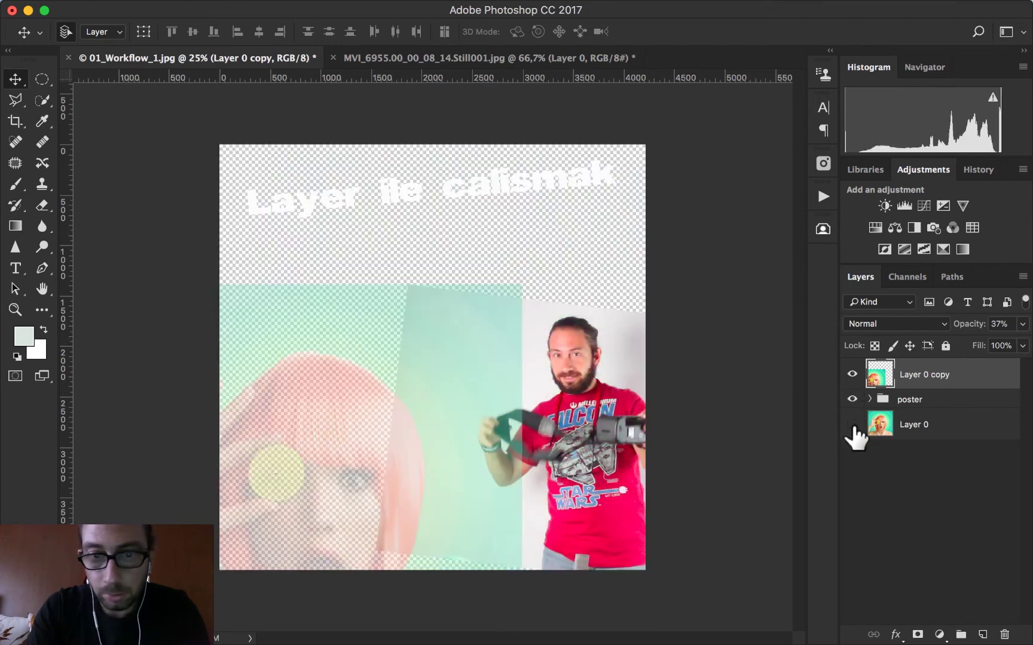
pyautogui.click(852, 425)
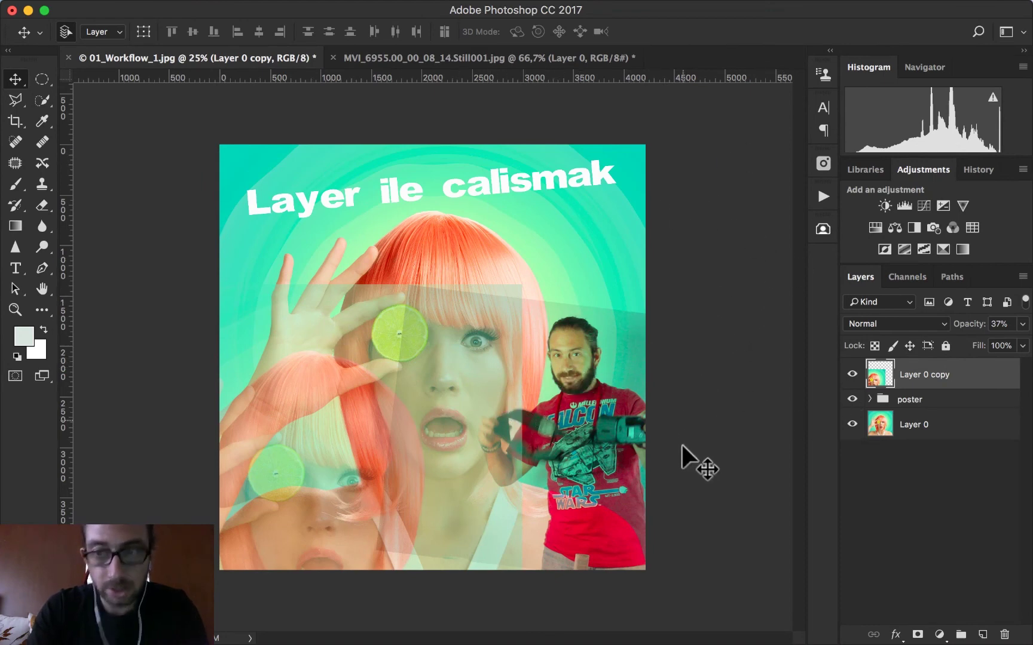
# Save the document to the desktop (Masaüstü) as layer.psd
pyautogui.click(144, 9)
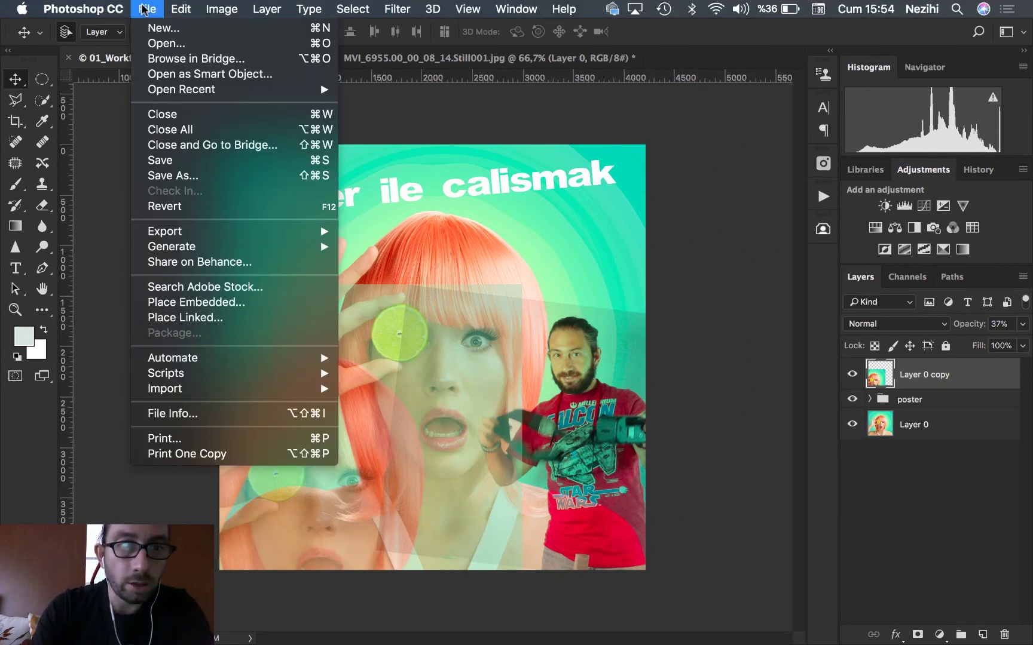
pyautogui.click(167, 177)
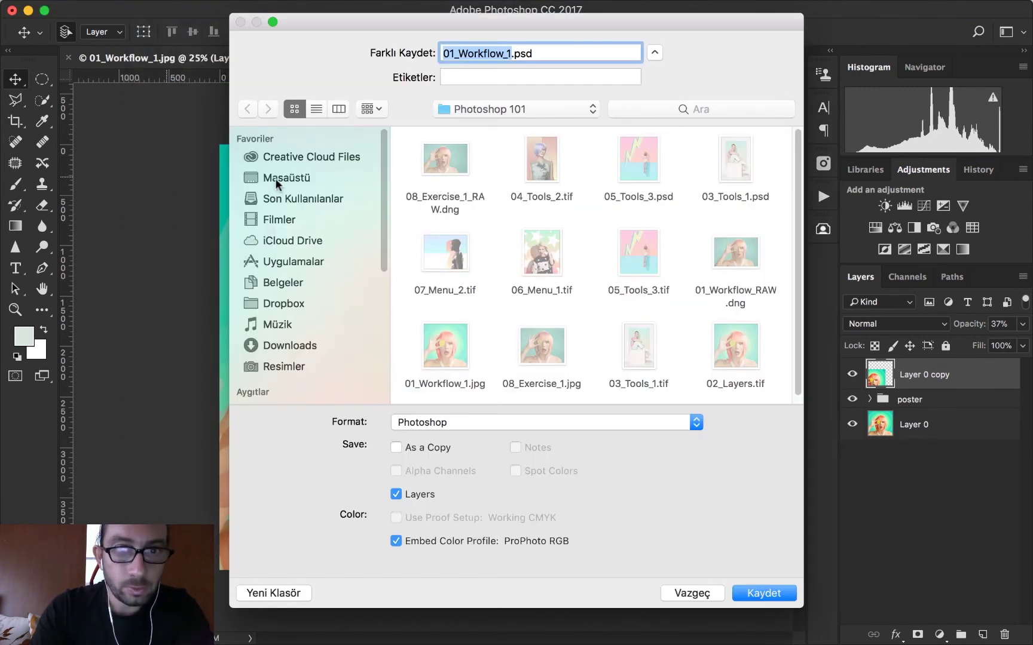
pyautogui.click(275, 178)
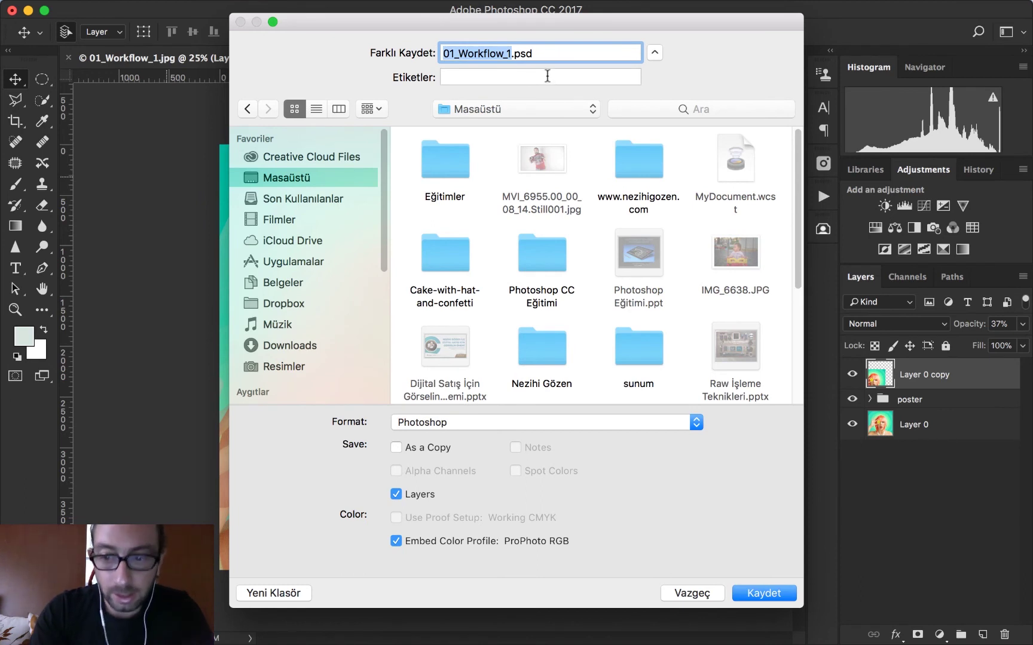
pyautogui.write('las')
pyautogui.press('BackSpace')
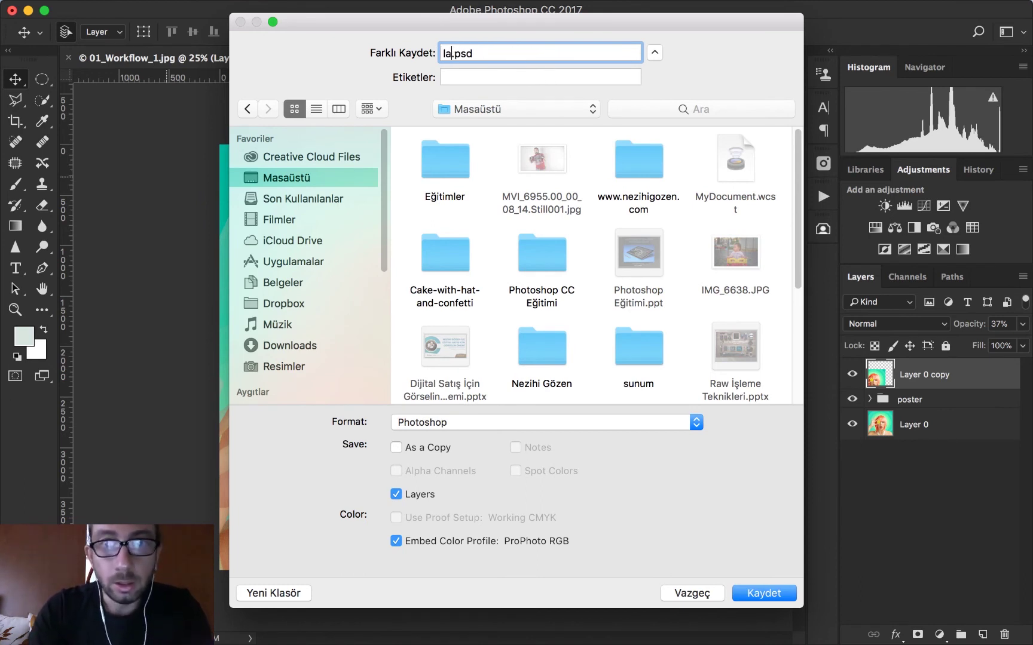
pyautogui.write('yer')
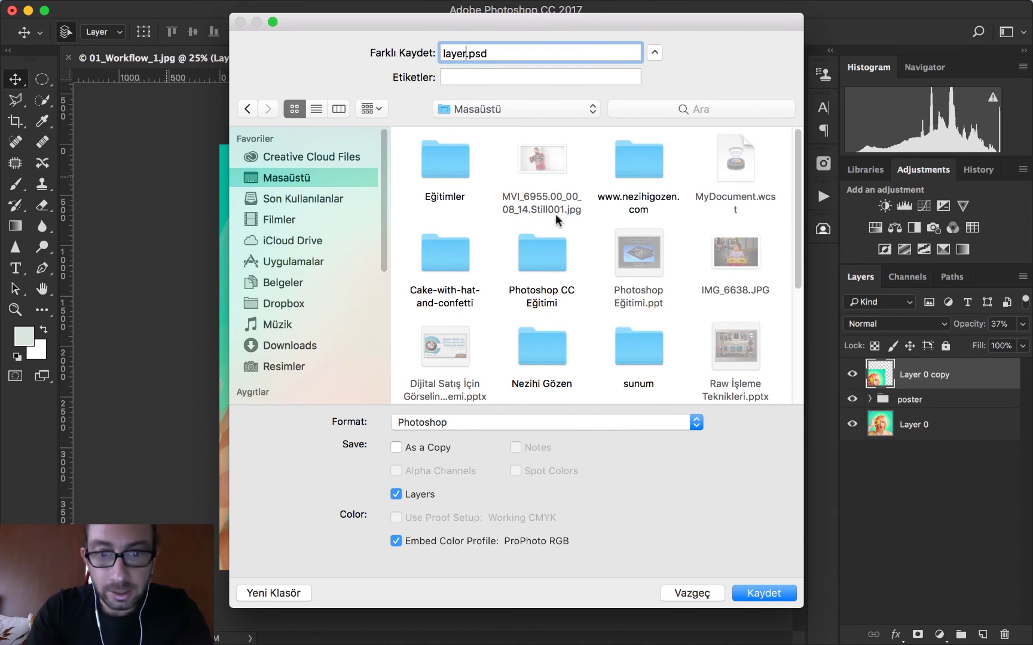
pyautogui.click(761, 593)
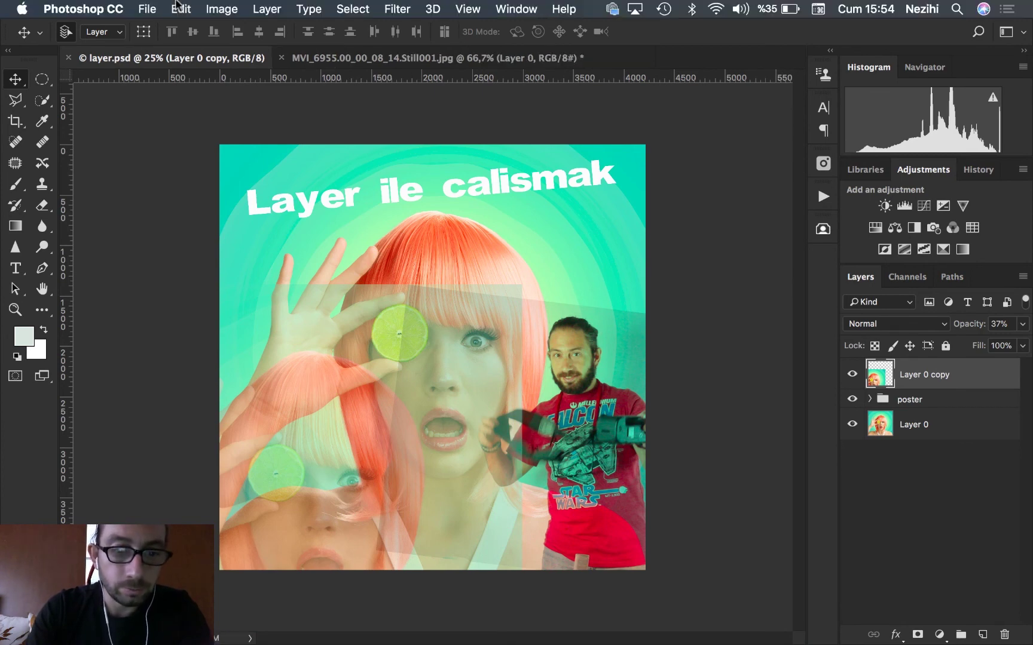
# Save a JPEG copy to the desktop as layer.jpg with Quality 12 (Maximum)
pyautogui.click(143, 9)
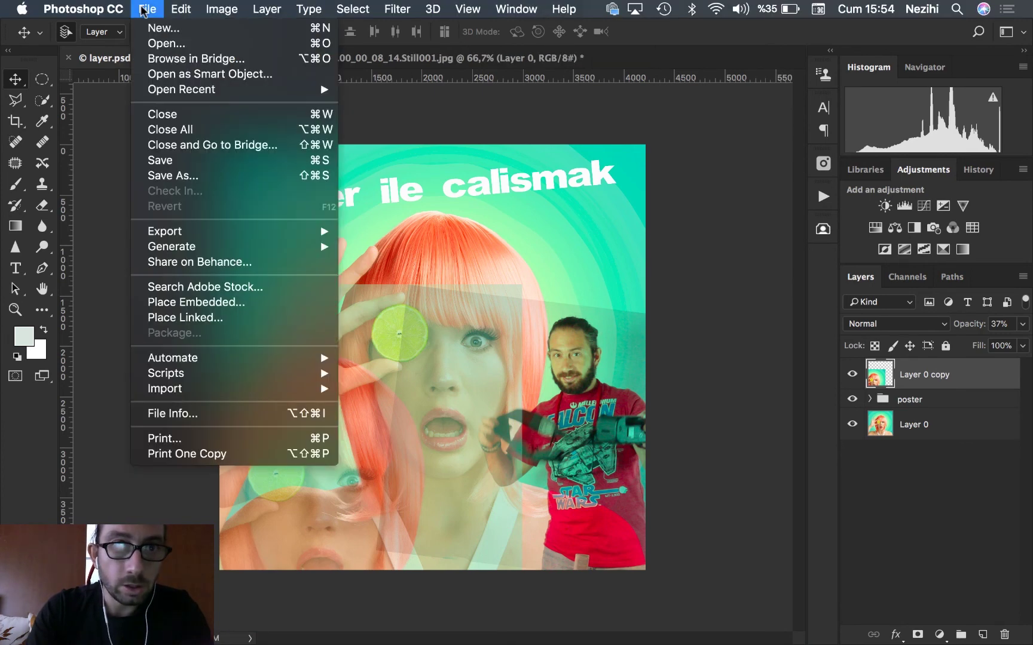
pyautogui.click(172, 183)
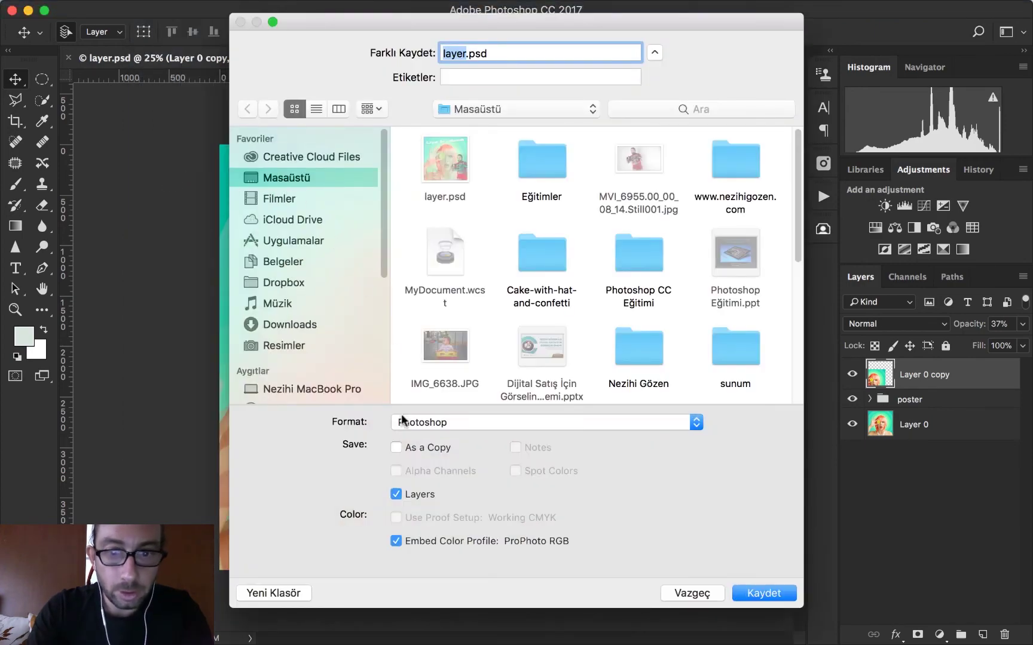
pyautogui.click(407, 421)
pyautogui.click(416, 518)
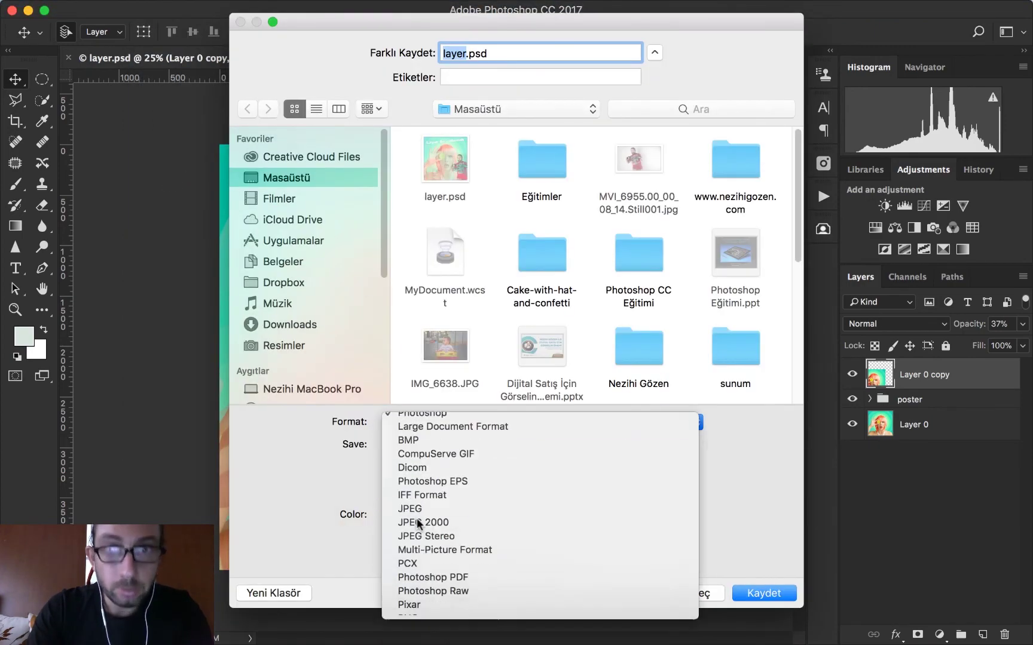
pyautogui.click(763, 598)
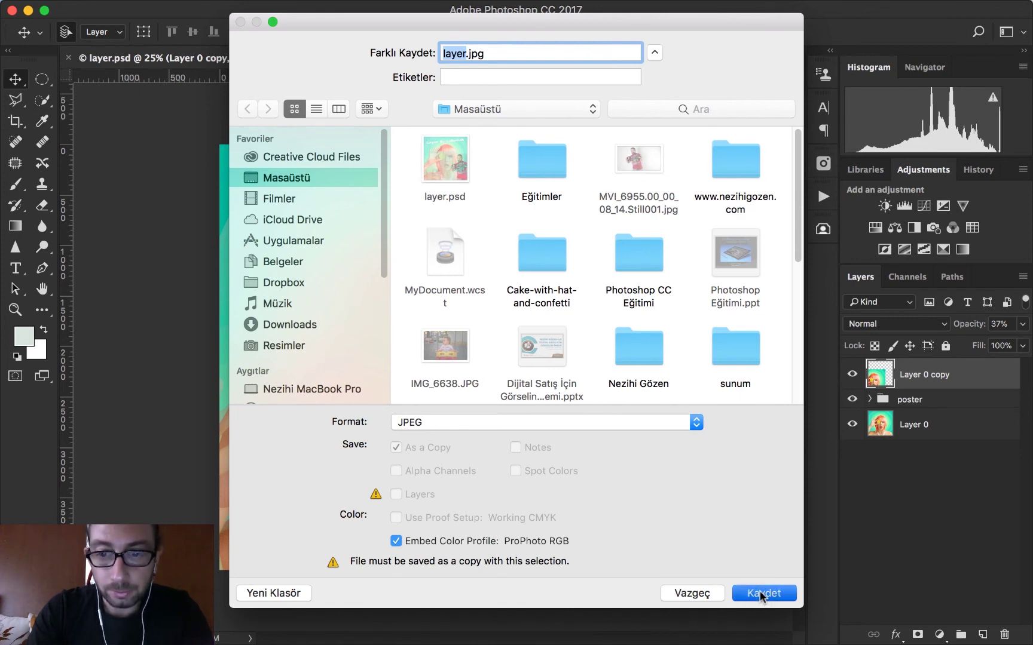
pyautogui.click(763, 594)
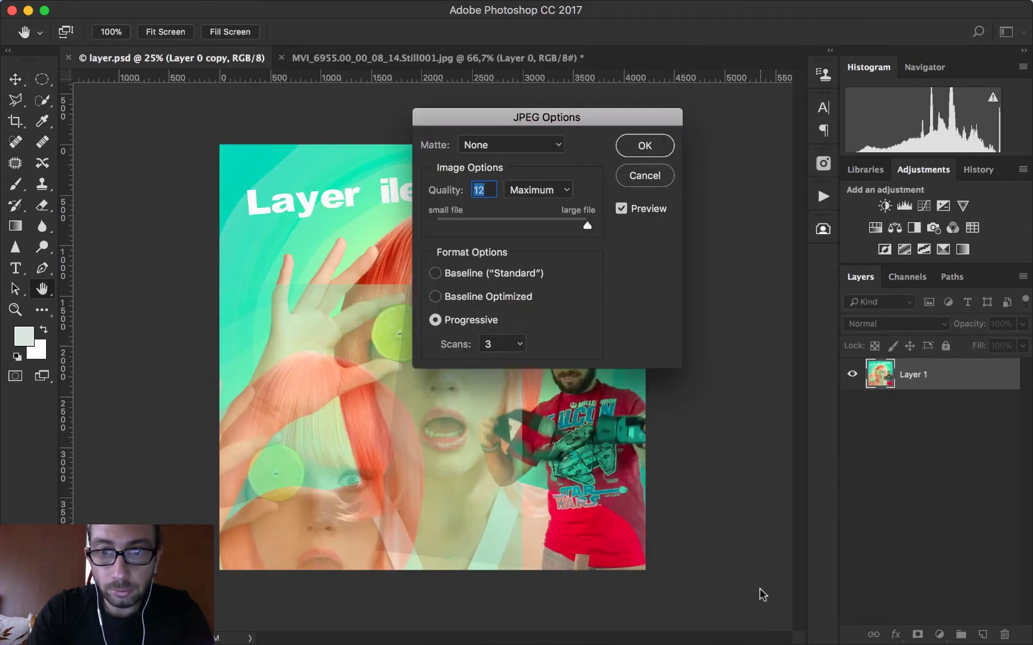
pyautogui.click(646, 148)
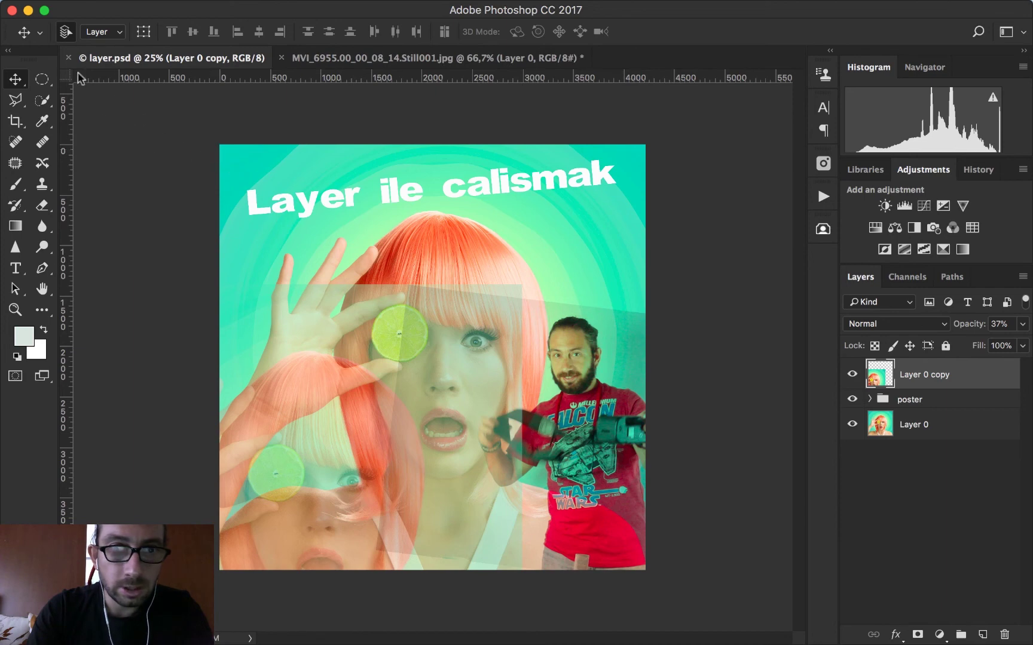
# Close layer.psd and the video still document, discarding the still's unsaved changes
pyautogui.click(67, 58)
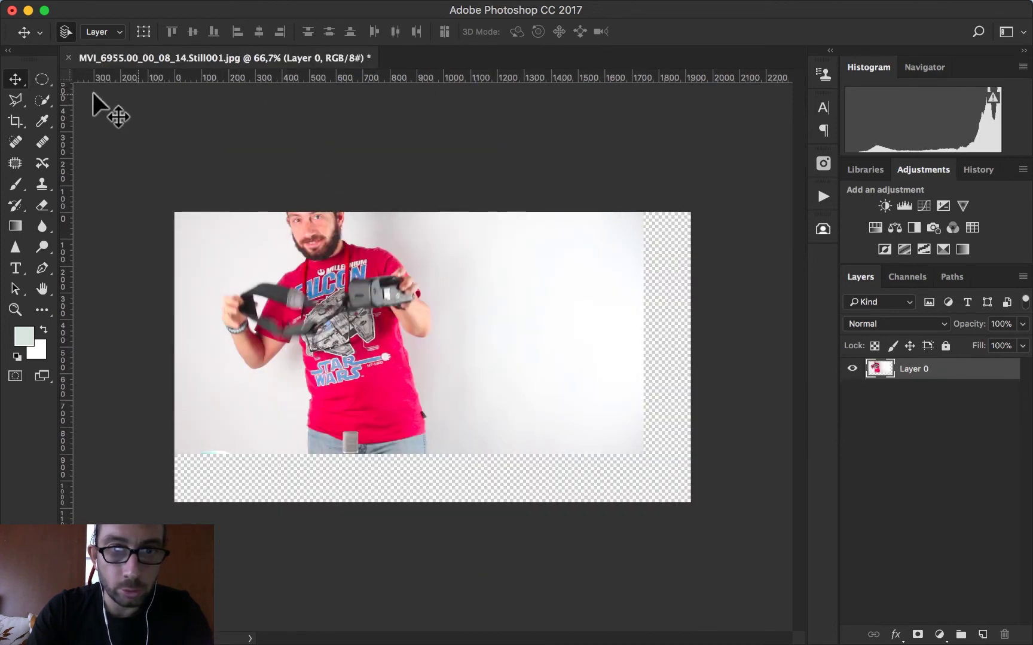
pyautogui.click(68, 58)
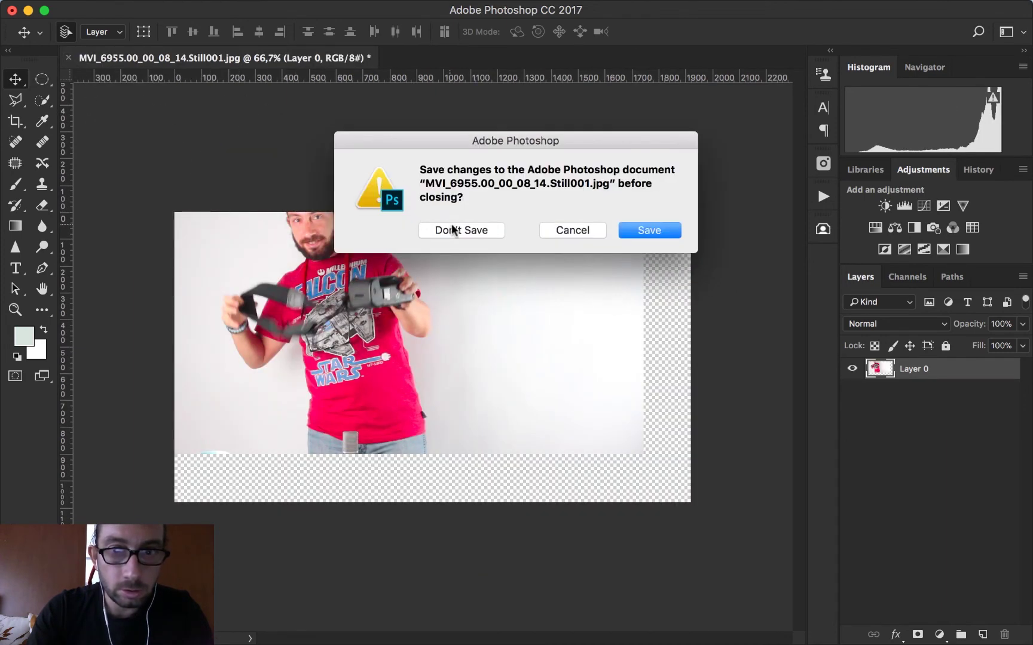
pyautogui.click(457, 229)
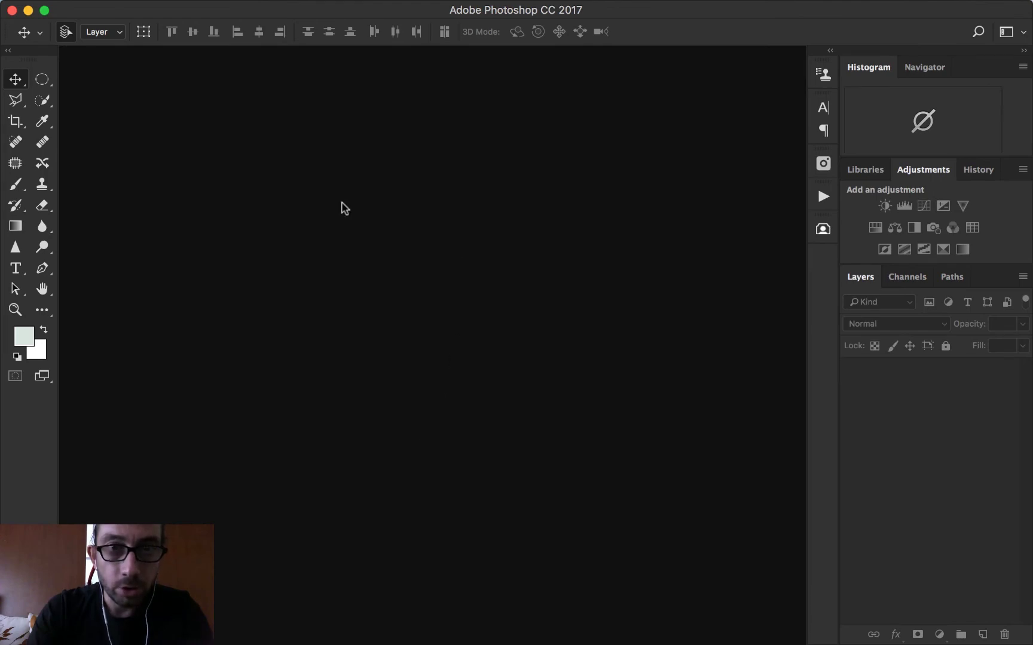
# Reopen layer.psd and layer.jpg in Photoshop by dragging them from the desktop
pyautogui.moveTo(138, 13); pyautogui.dragTo(102, 414)
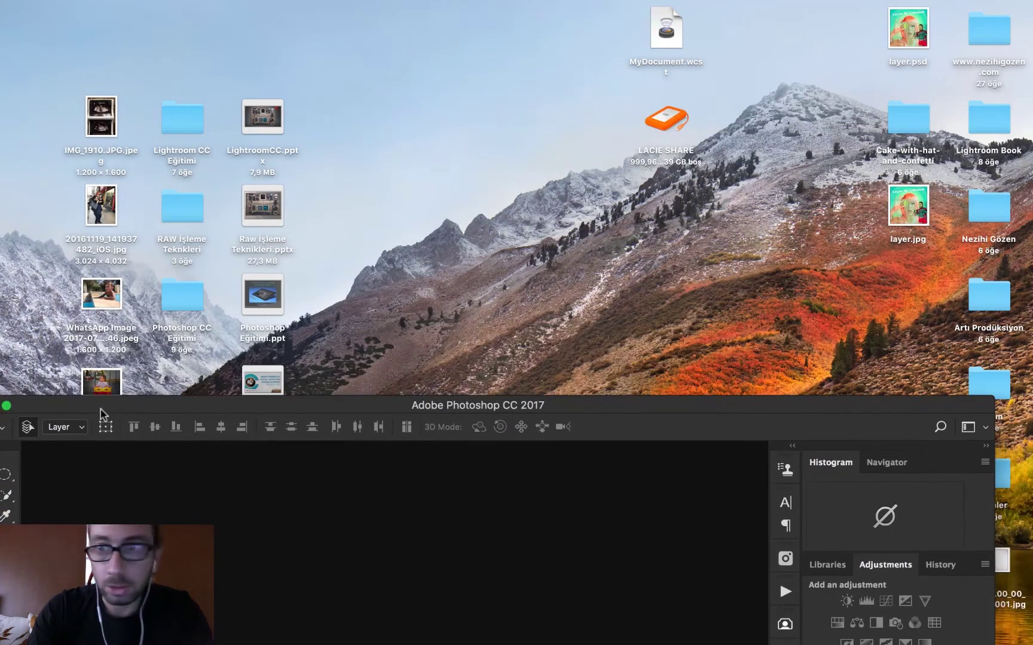
pyautogui.moveTo(908, 28); pyautogui.dragTo(817, 210)
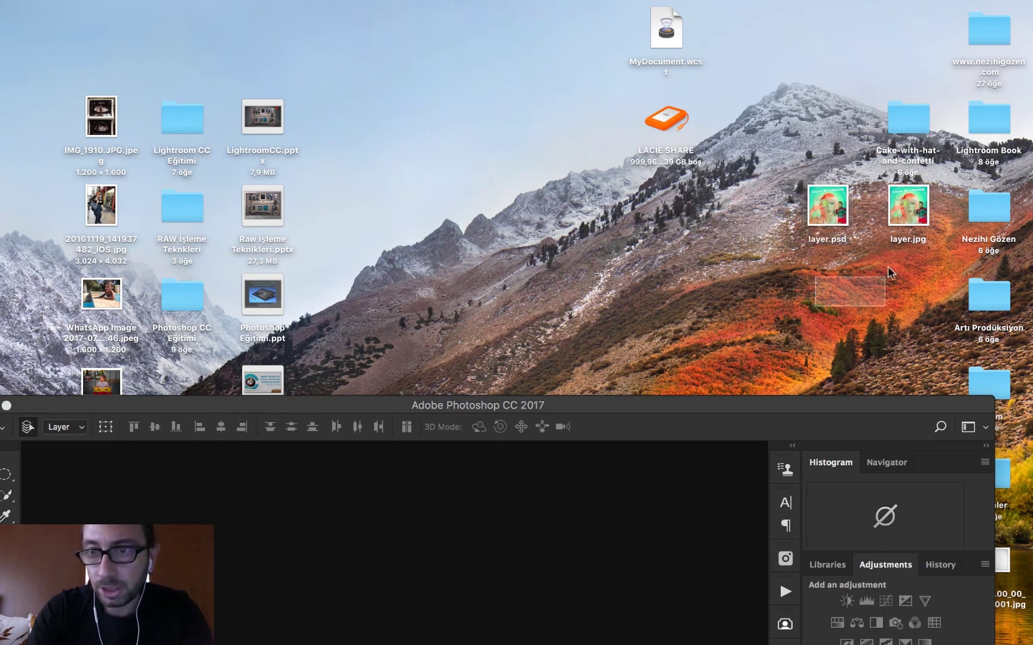
pyautogui.moveTo(817, 310)
pyautogui.mouseDown()
pyautogui.moveTo(910, 213)
pyautogui.moveTo(604, 420)
pyautogui.moveTo(535, 580)
pyautogui.mouseUp()
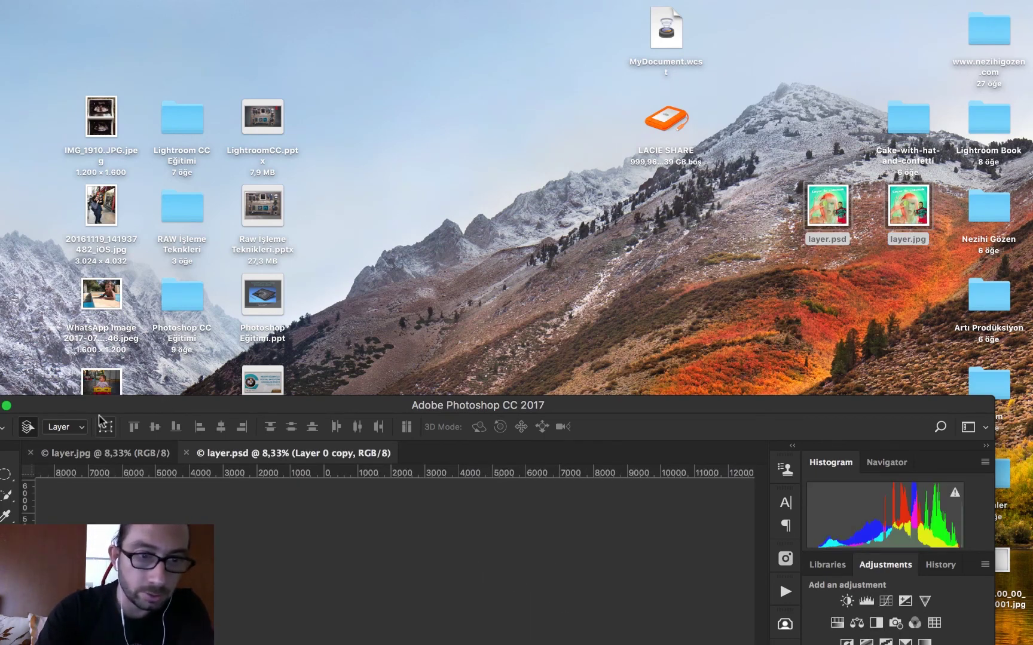
pyautogui.moveTo(102, 405); pyautogui.dragTo(221, 113)
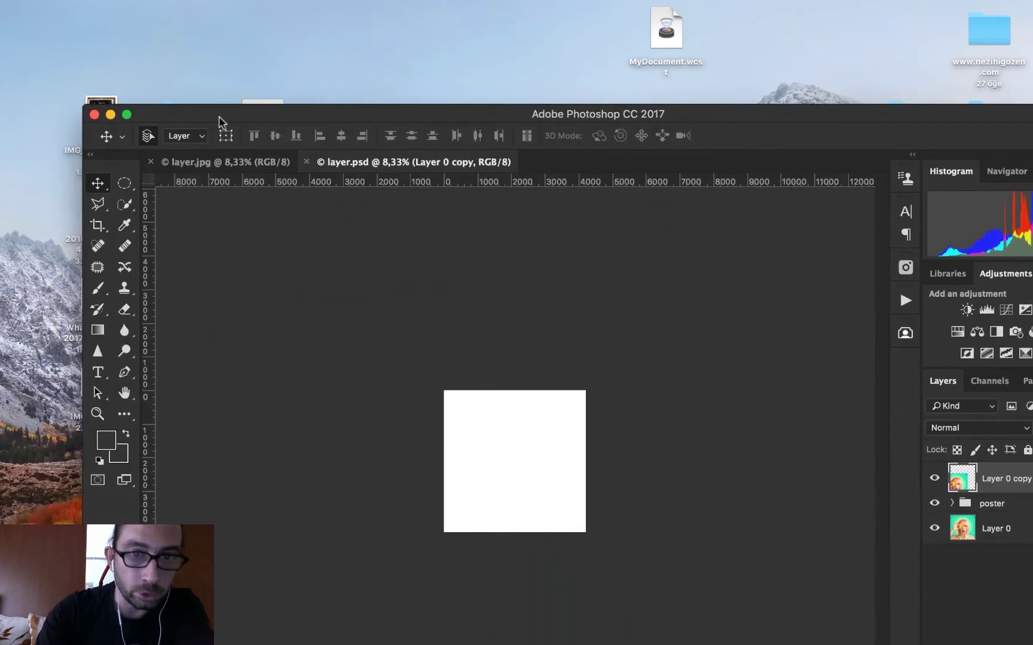
# Maximise the window and compare layer.jpg's single Background layer with layer.psd's layers
pyautogui.click(126, 114)
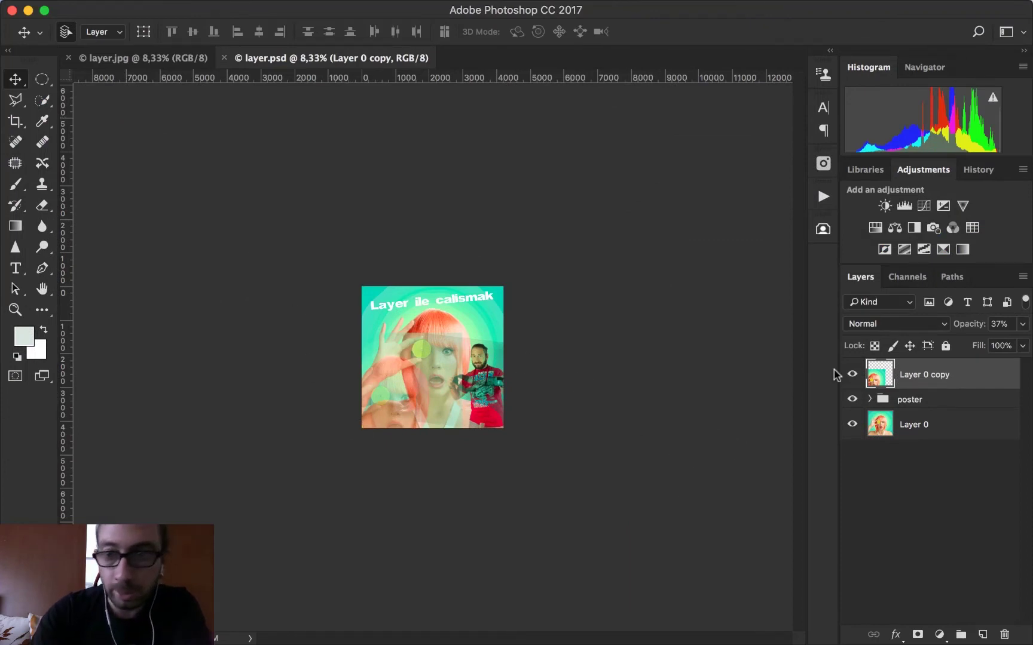
pyautogui.click(126, 62)
pyautogui.click(290, 62)
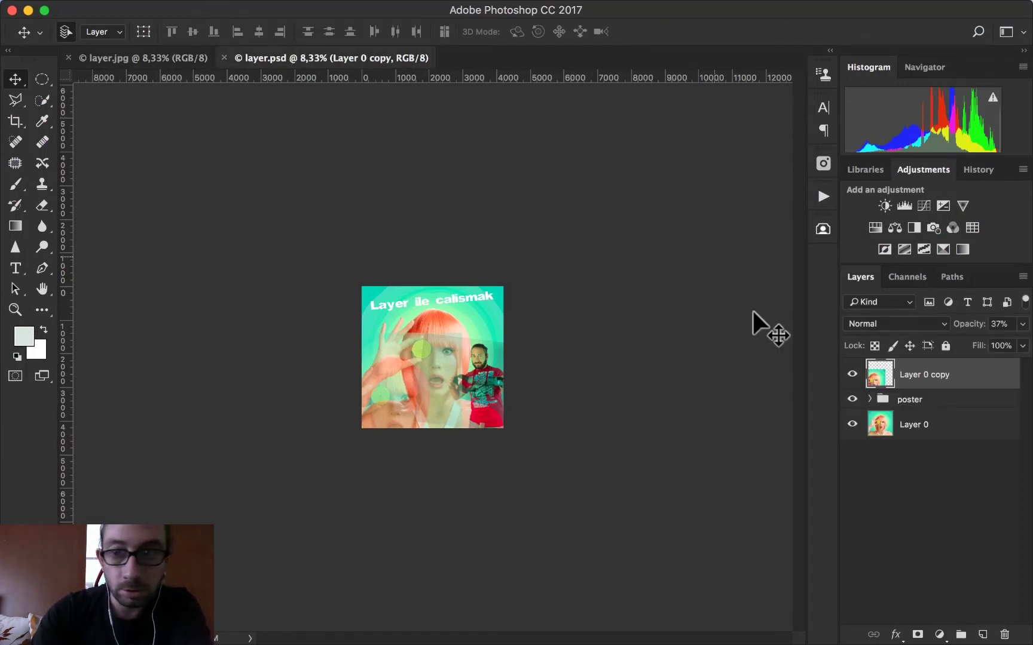
pyautogui.click(159, 62)
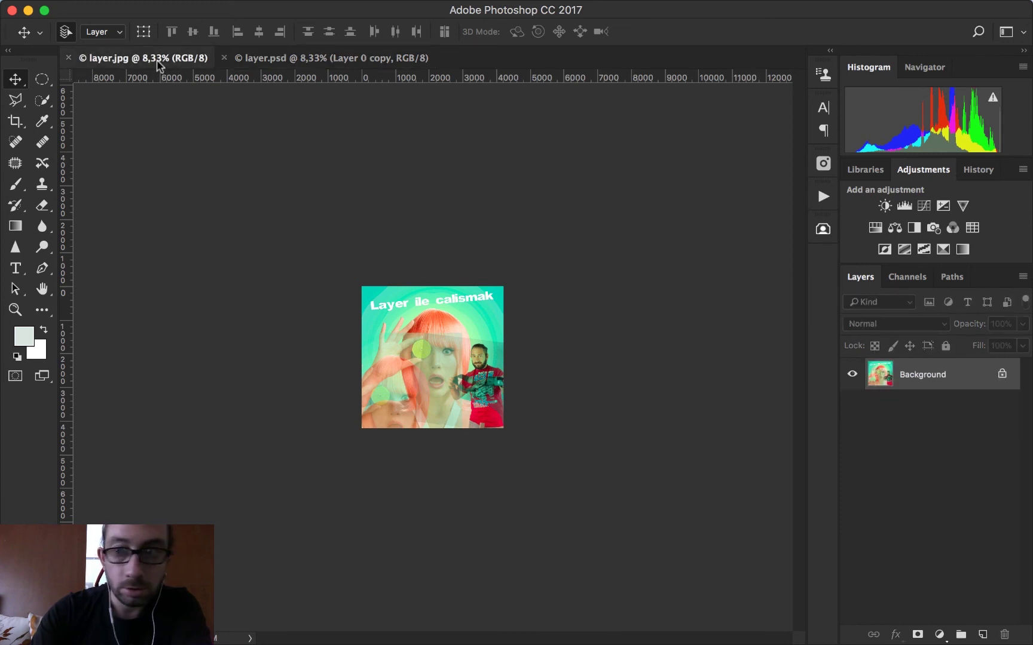
pyautogui.moveTo(945, 383)
pyautogui.mouseDown()
pyautogui.moveTo(476, 414)
pyautogui.moveTo(454, 354)
pyautogui.mouseUp()
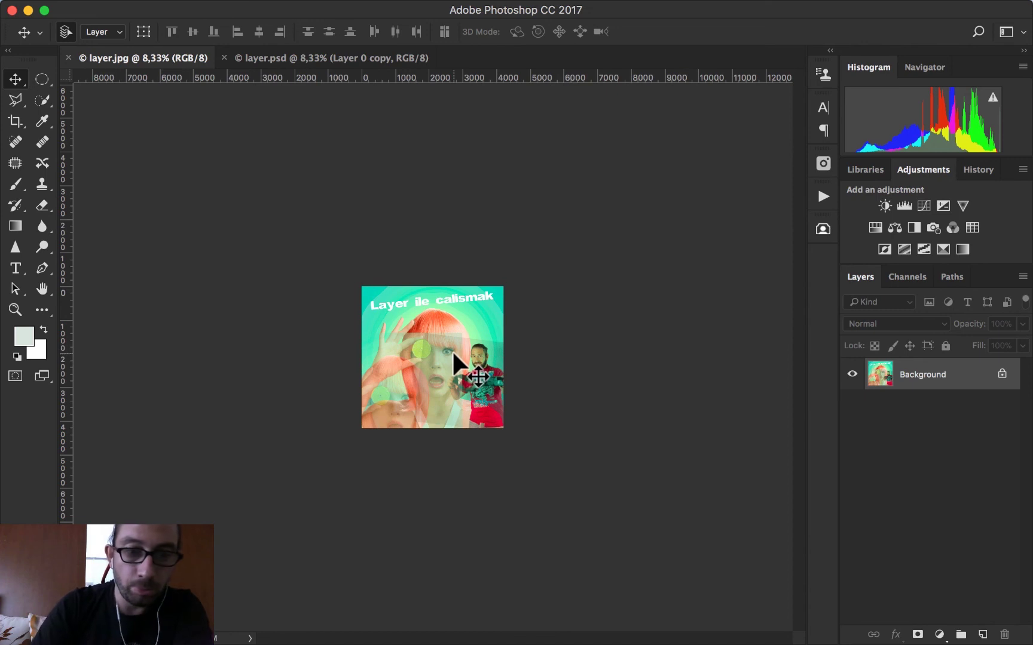
pyautogui.scroll(3, 451, 350)
pyautogui.scroll(3, 452, 350)
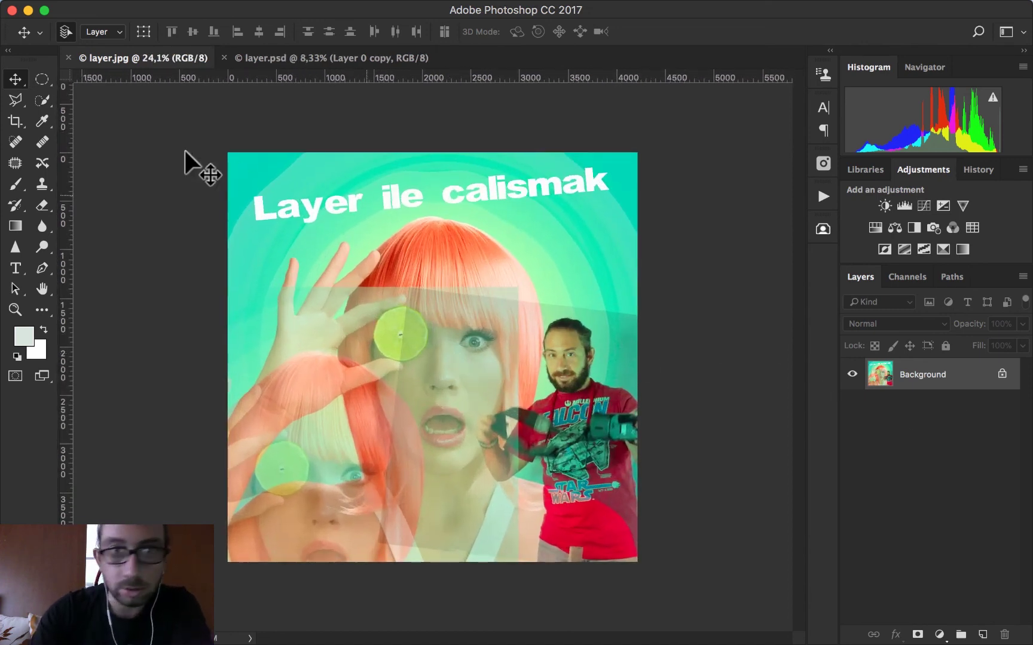
pyautogui.click(281, 58)
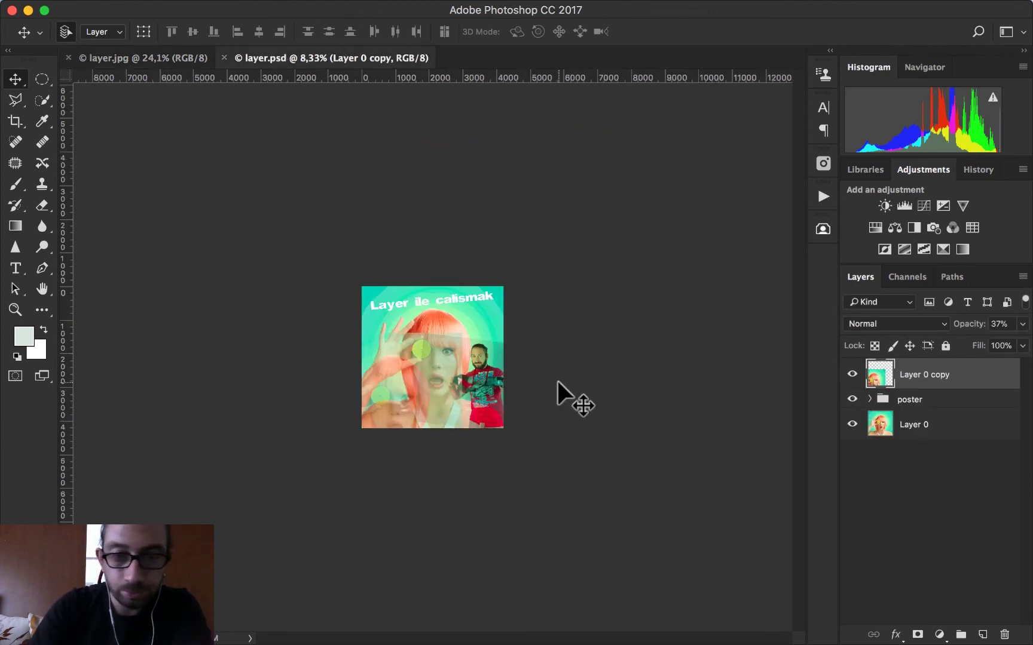
pyautogui.scroll(3, 558, 381)
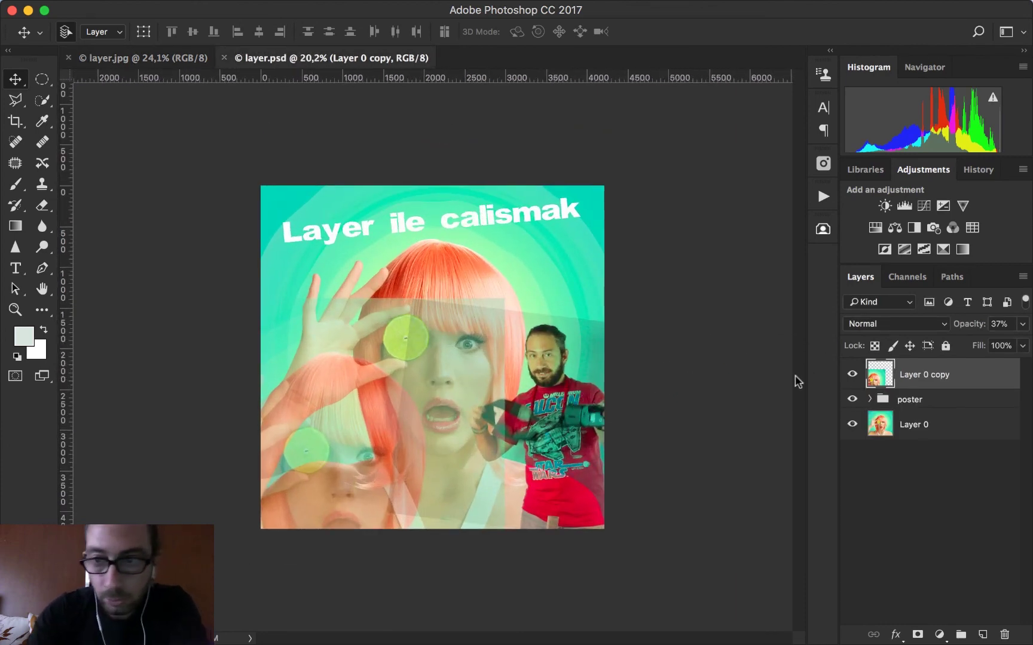
# Toggle Layer 0 copy and Layer 0 visibility to check their effect
pyautogui.click(853, 374)
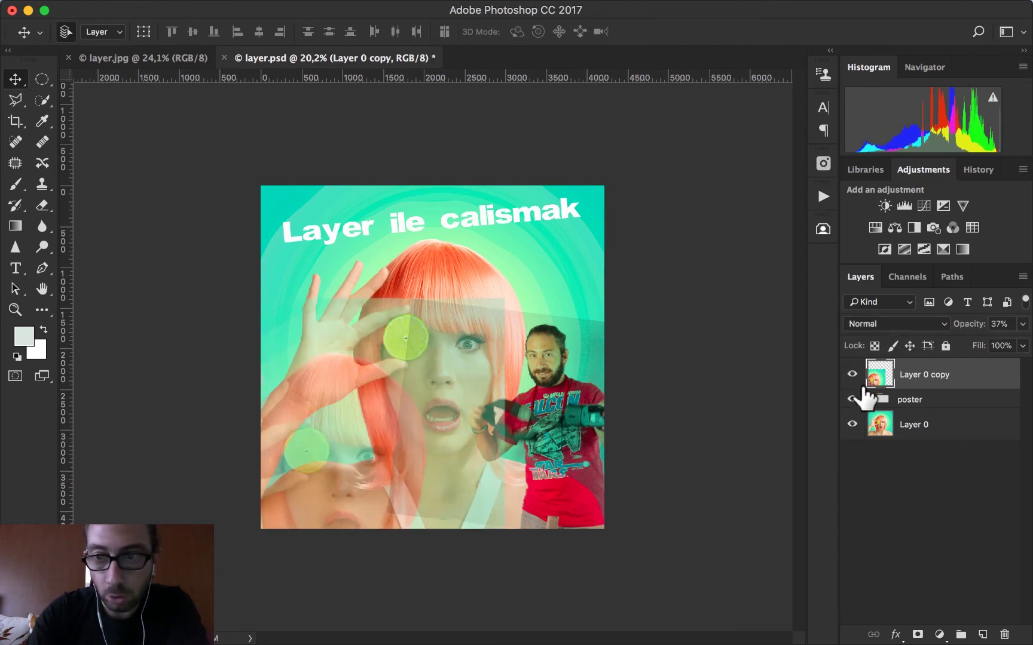
pyautogui.click(852, 399)
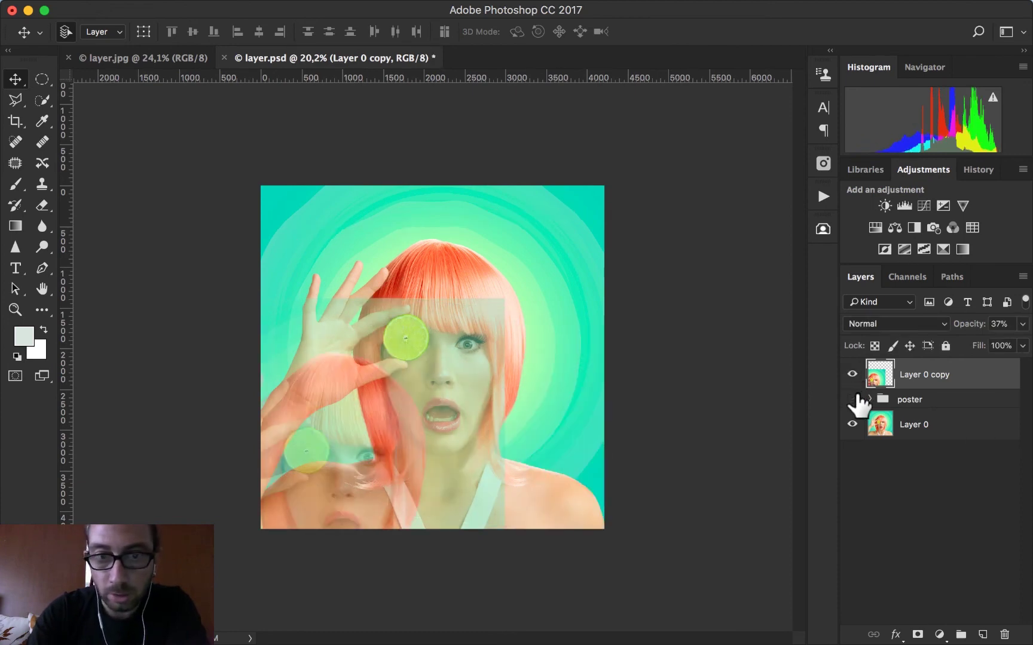
pyautogui.click(853, 424)
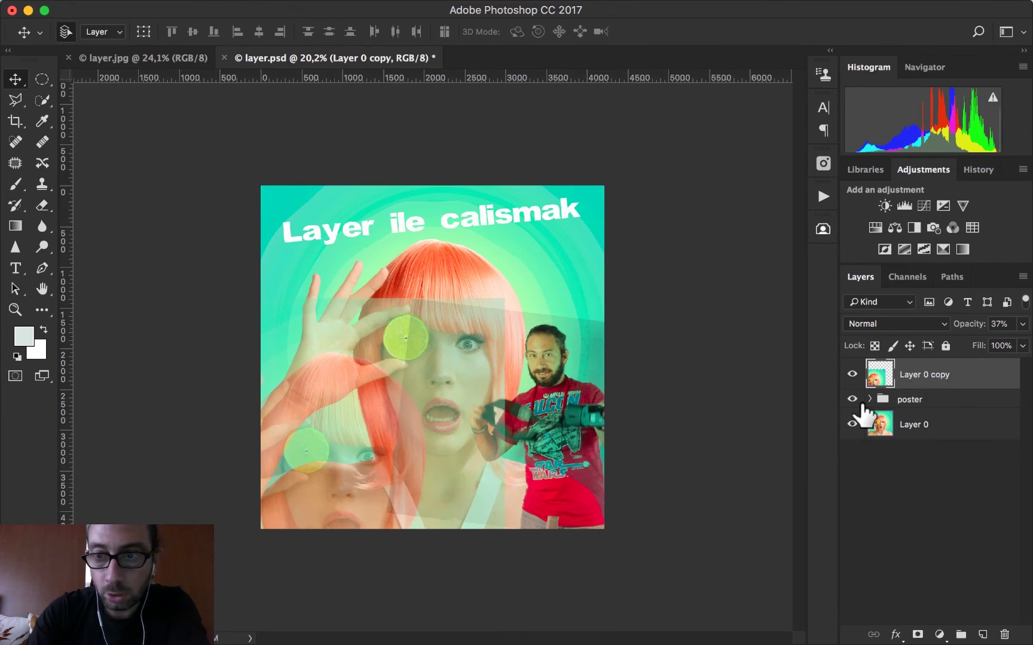
# Expand the poster group and toggle the title and man's photo layers off and on
pyautogui.click(871, 404)
pyautogui.click(870, 400)
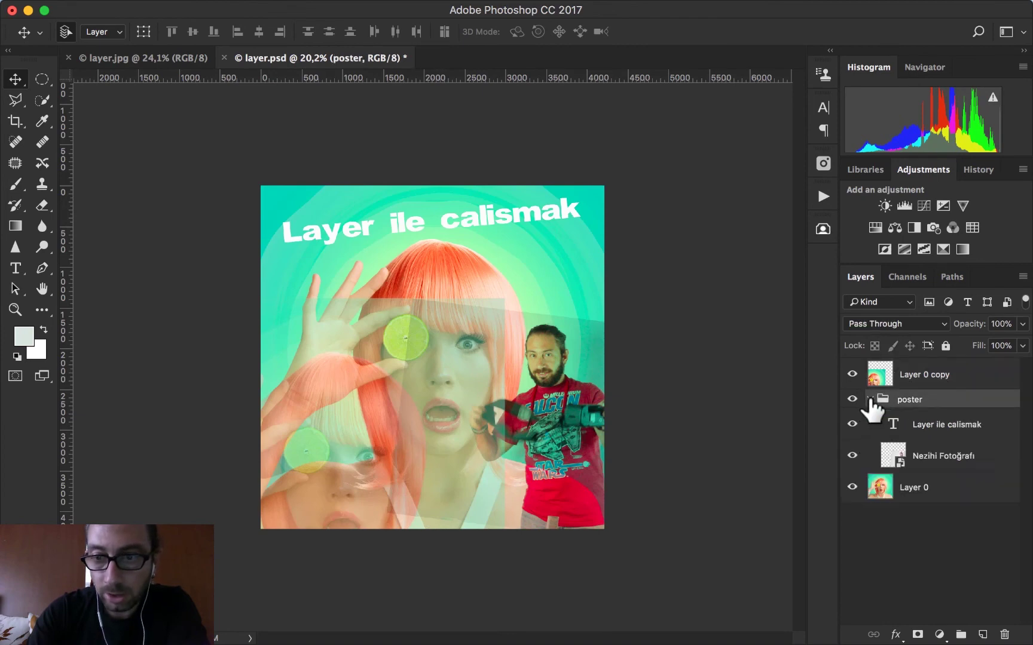
pyautogui.click(854, 425)
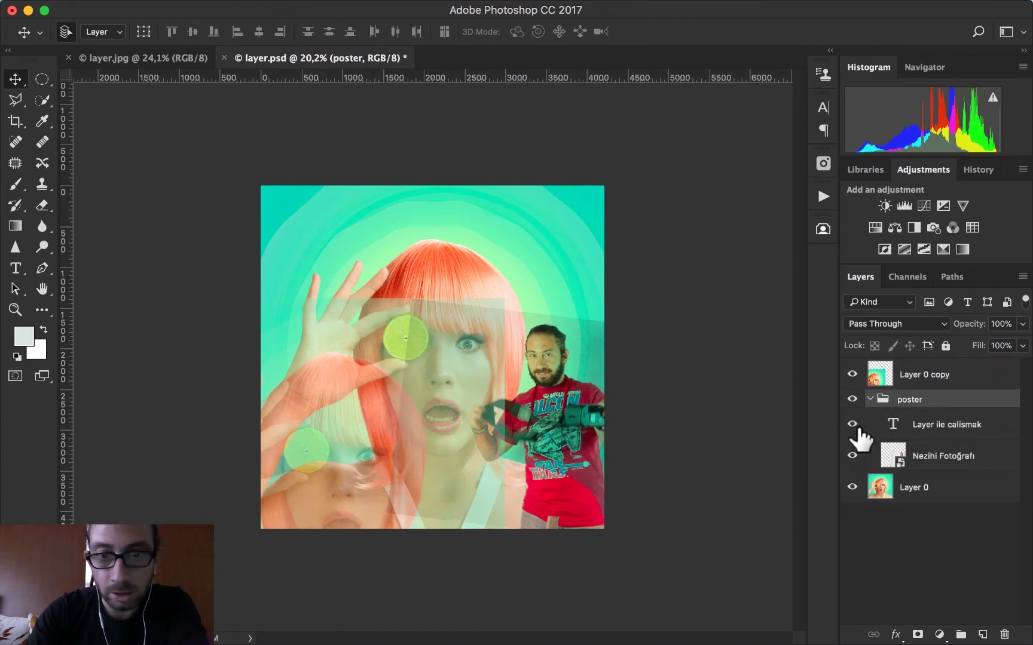
pyautogui.click(853, 423)
pyautogui.click(853, 456)
pyautogui.click(852, 455)
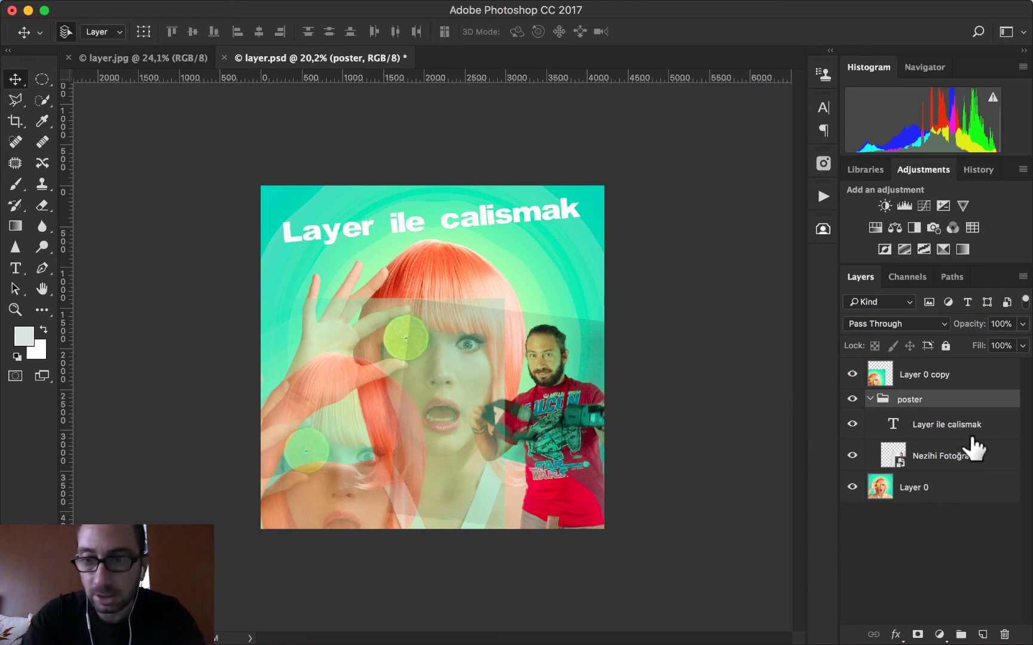
pyautogui.click(852, 487)
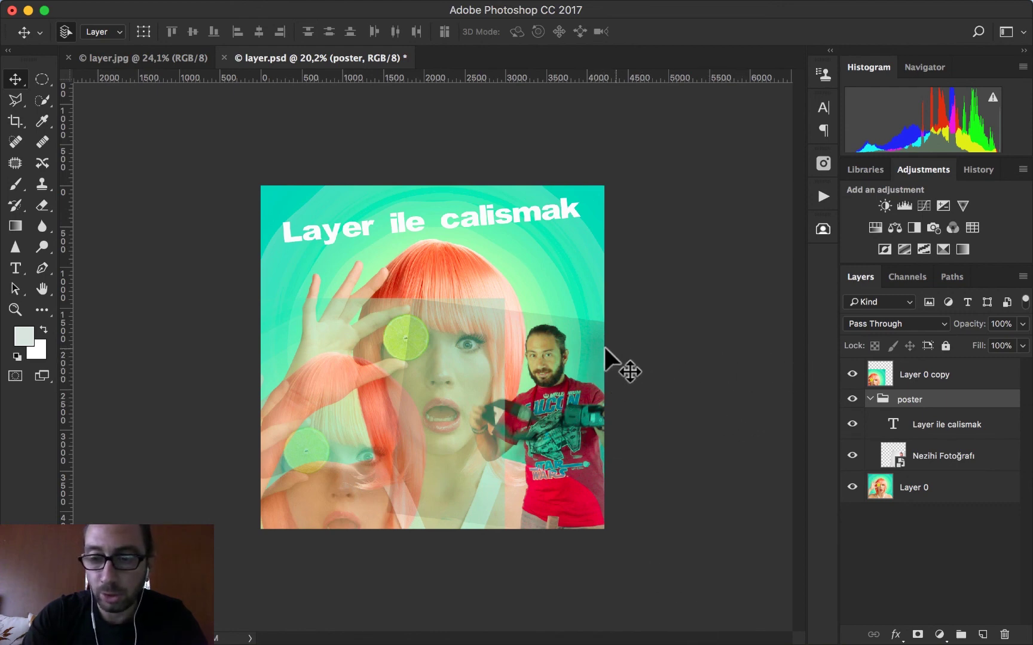
# Keep poster in Pass Through, set its opacity to 50%, and move Layer 0 copy inside
pyautogui.click(870, 324)
pyautogui.click(870, 324)
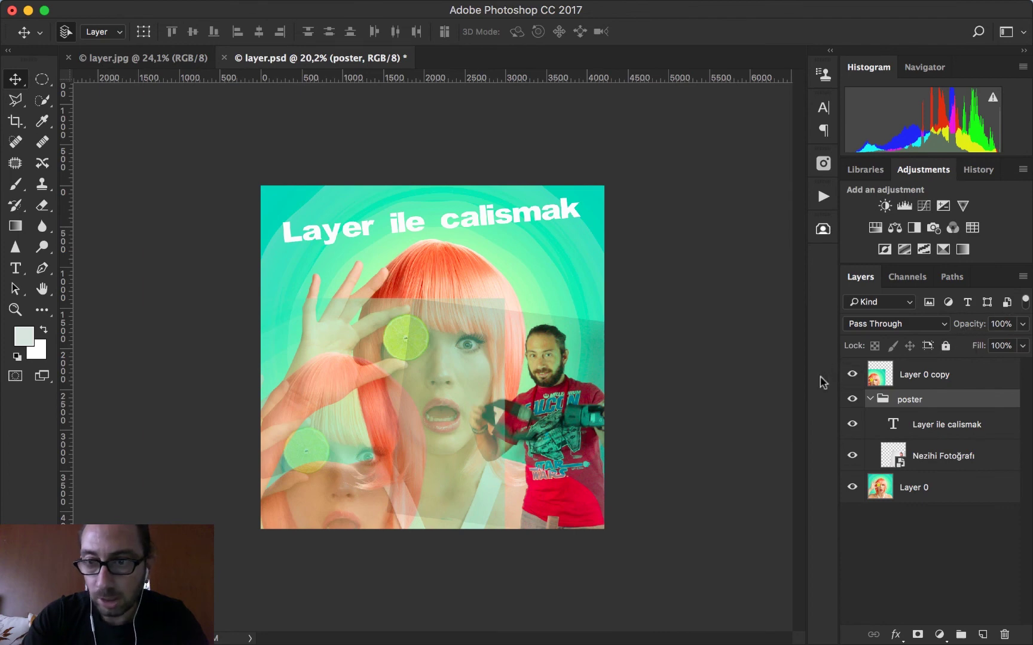
pyautogui.click(1022, 325)
pyautogui.moveTo(1022, 344); pyautogui.dragTo(977, 347)
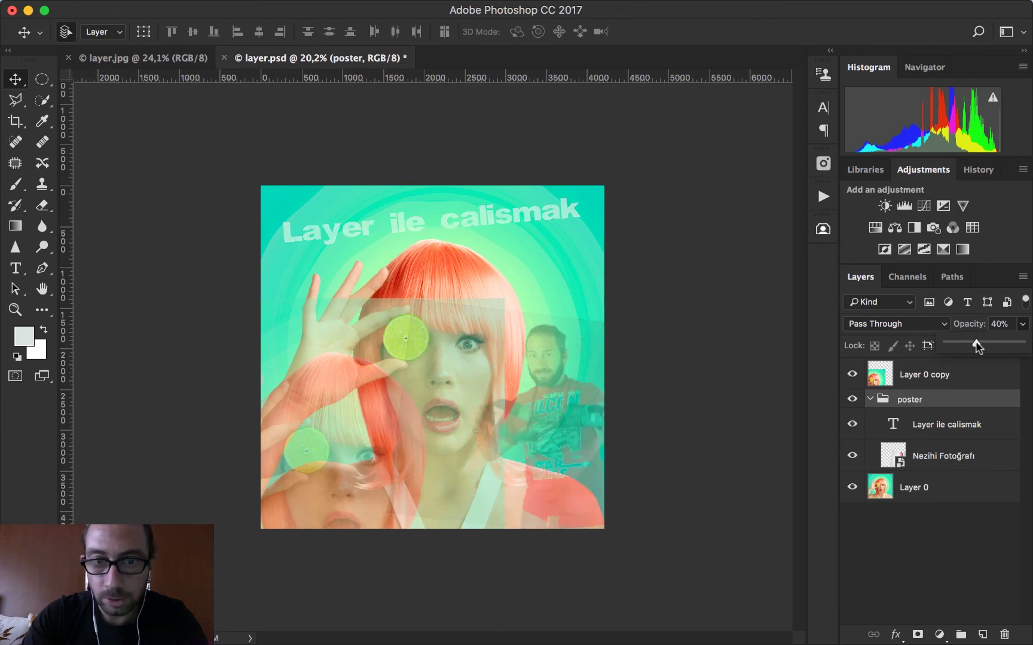
pyautogui.moveTo(978, 347); pyautogui.dragTo(985, 348)
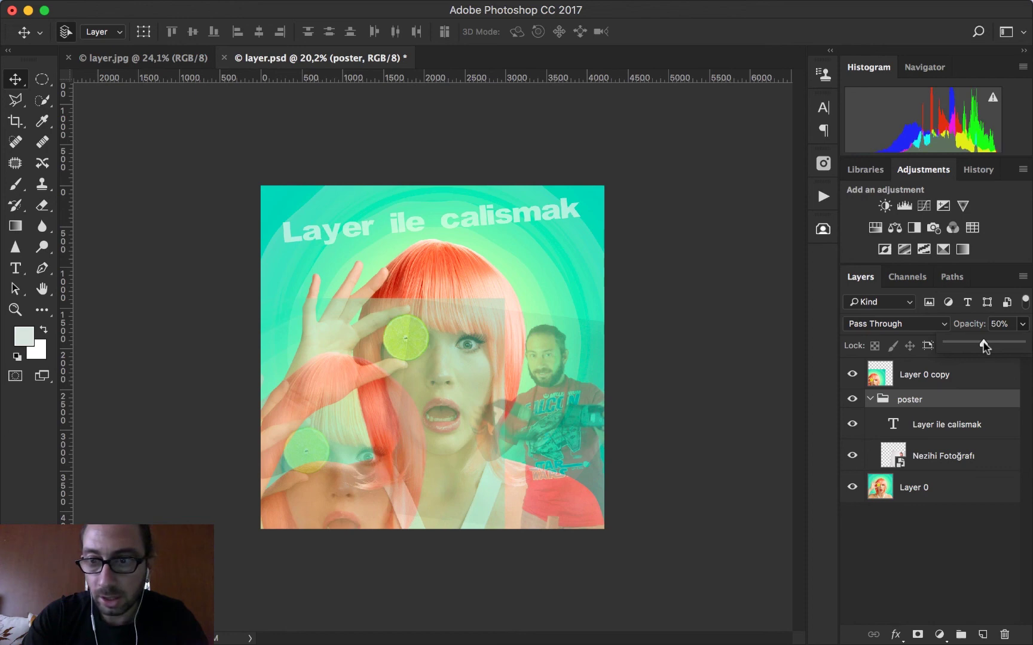
pyautogui.moveTo(942, 380); pyautogui.dragTo(936, 411)
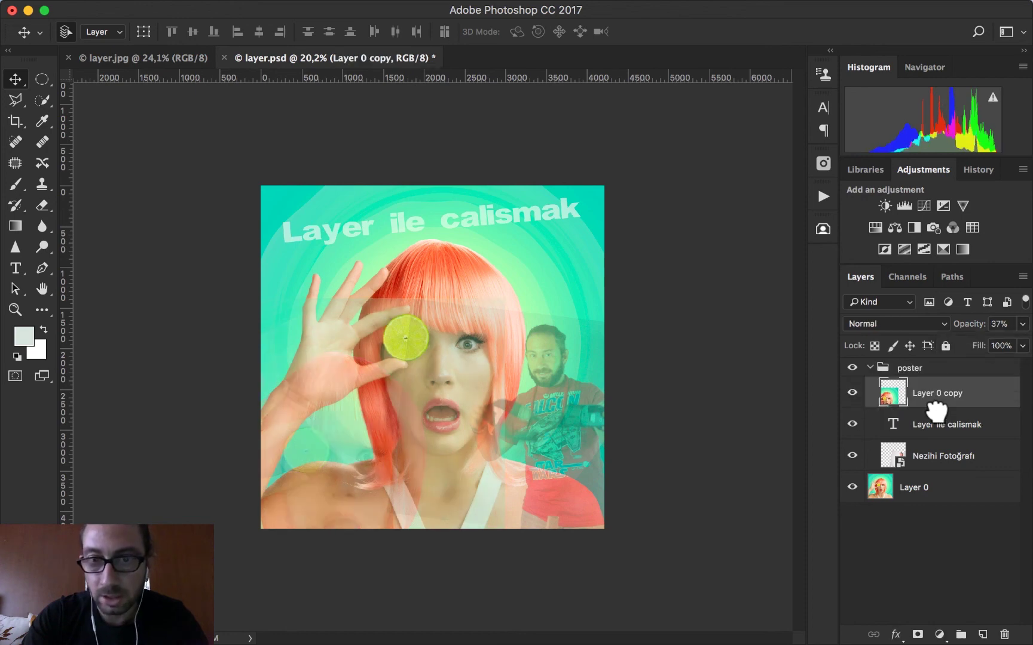
# Move the 'Layer ile calismak' title layer above Layer 0 copy, then collapse poster
pyautogui.click(1023, 324)
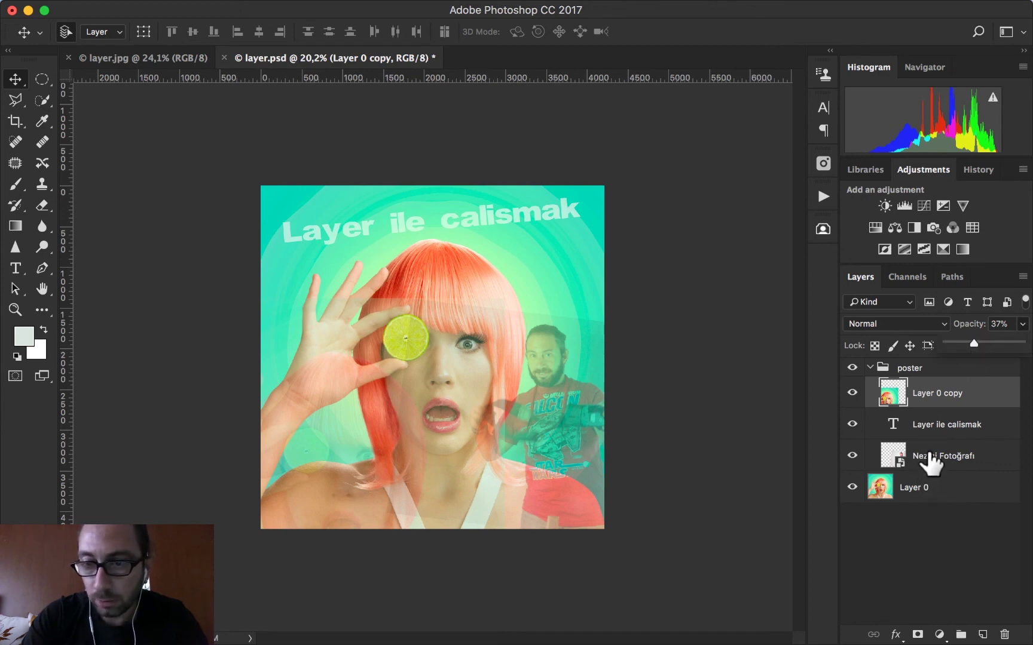
pyautogui.moveTo(932, 426)
pyautogui.mouseDown()
pyautogui.moveTo(929, 367)
pyautogui.moveTo(940, 348)
pyautogui.mouseUp()
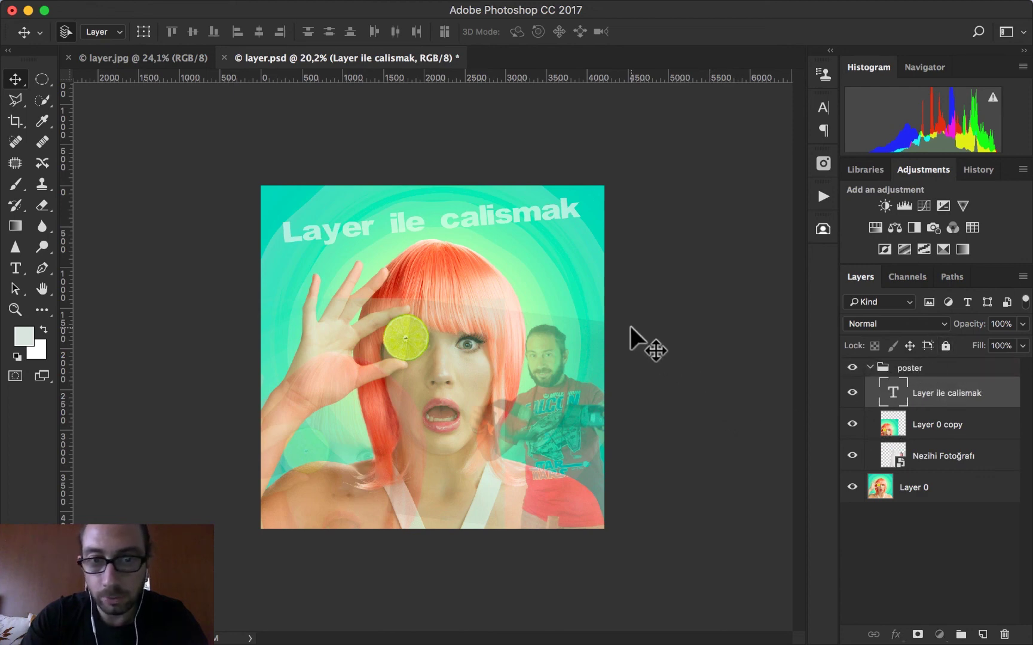
pyautogui.click(852, 368)
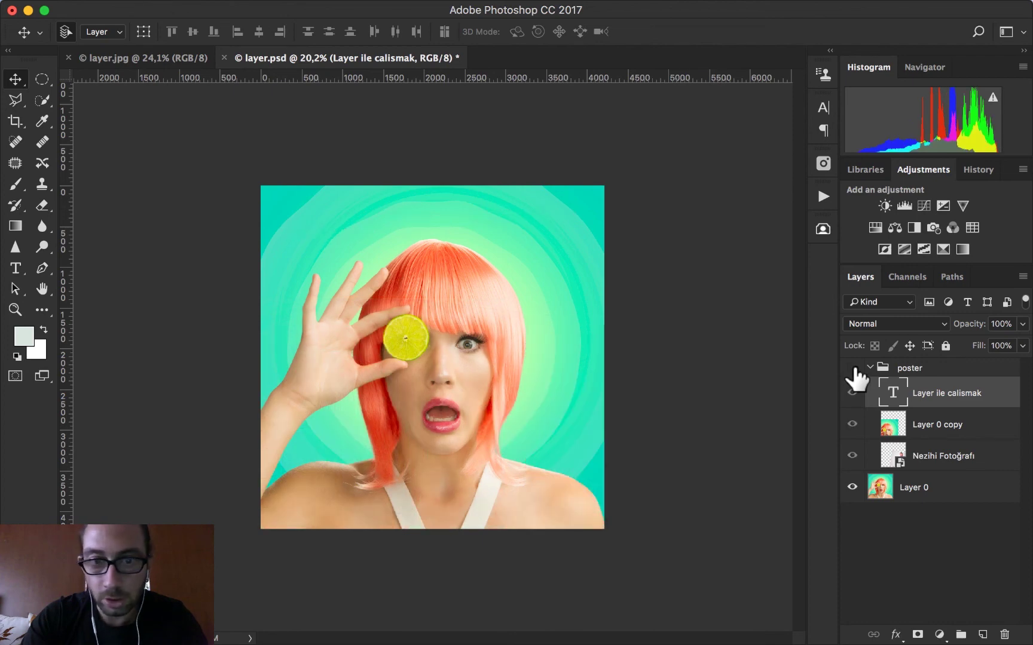
pyautogui.click(852, 368)
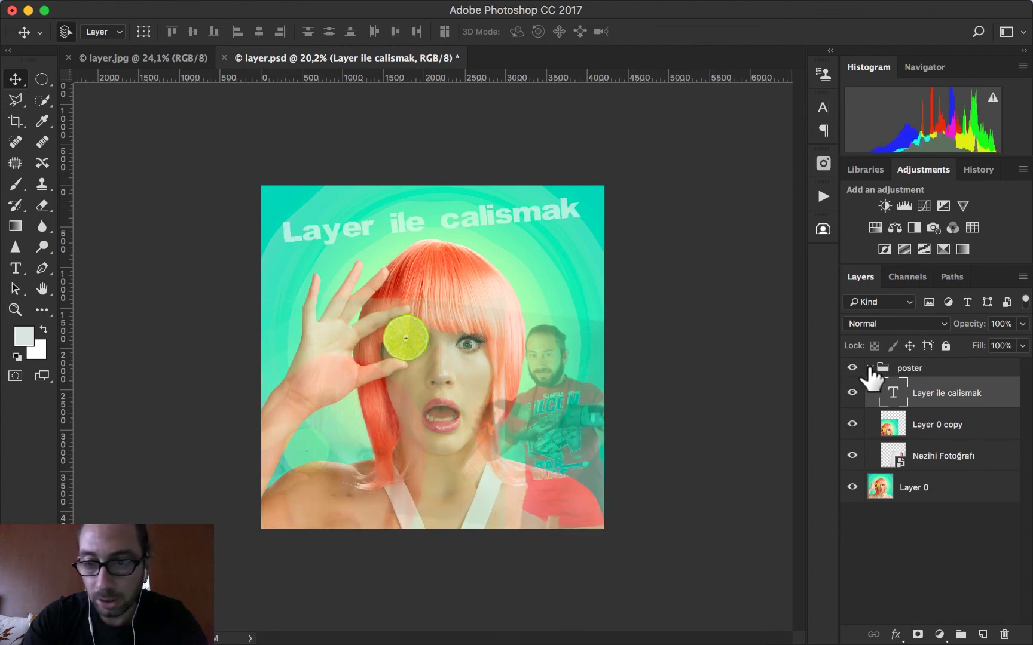
pyautogui.click(870, 368)
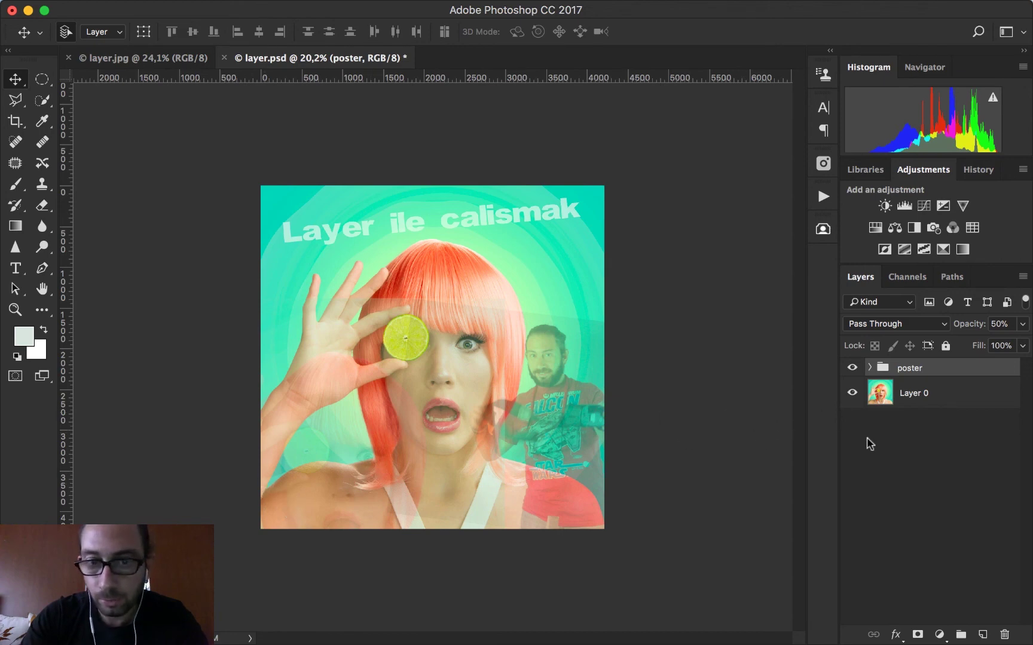
pyautogui.click(853, 368)
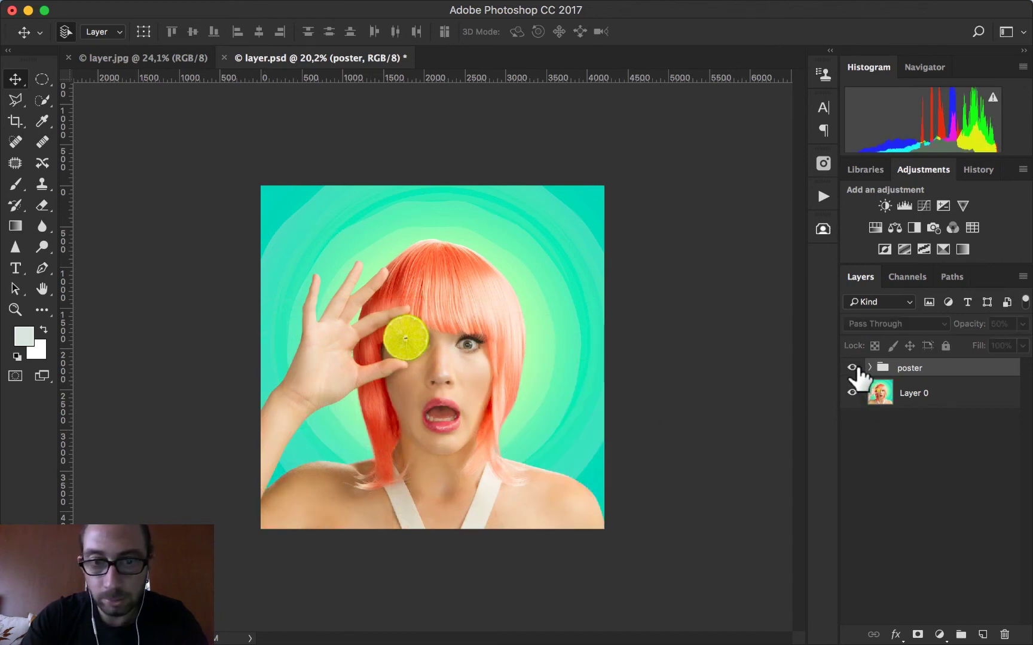
pyautogui.click(852, 368)
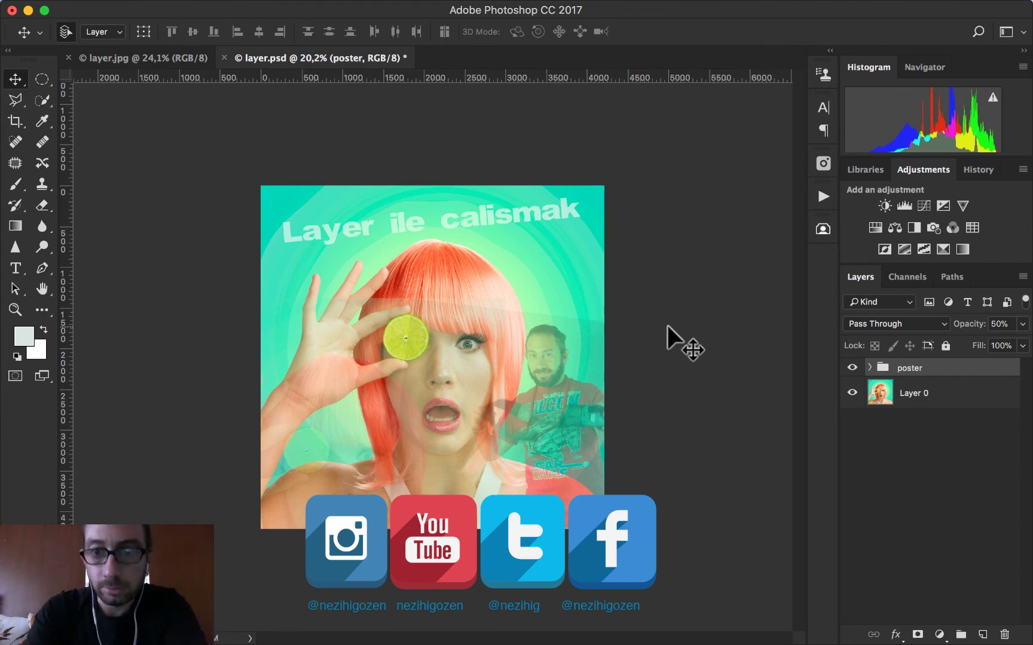
pyautogui.moveTo(758, 643)
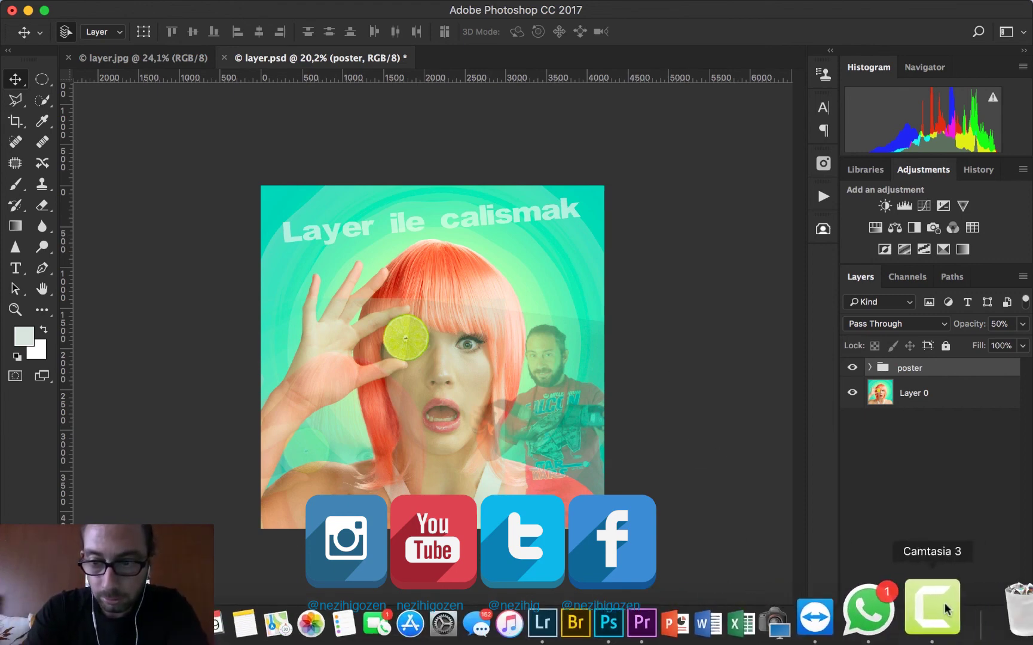
# Choose Stop Recording from the Camtasia 3 dock icon's right-click menu
pyautogui.click(946, 609)
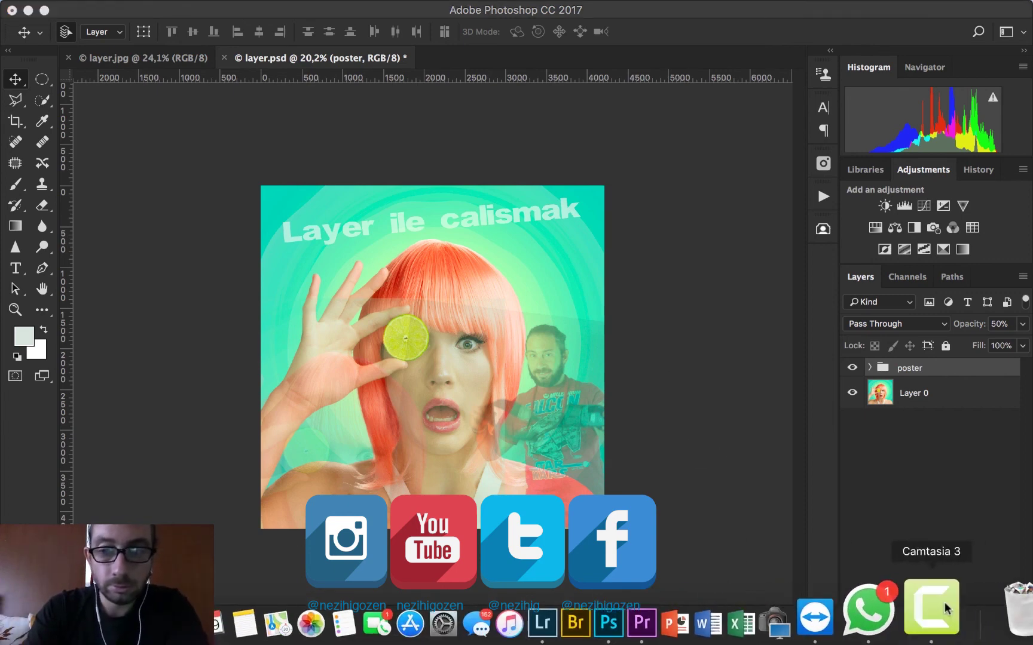
pyautogui.click(943, 609)
pyautogui.rightClick(942, 608)
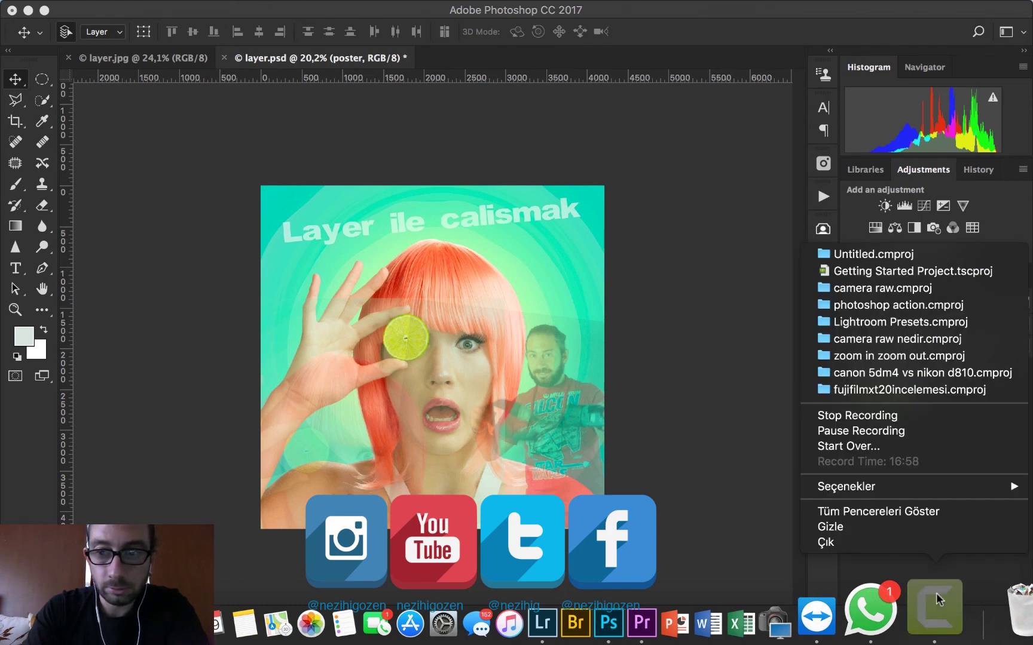
pyautogui.click(857, 415)
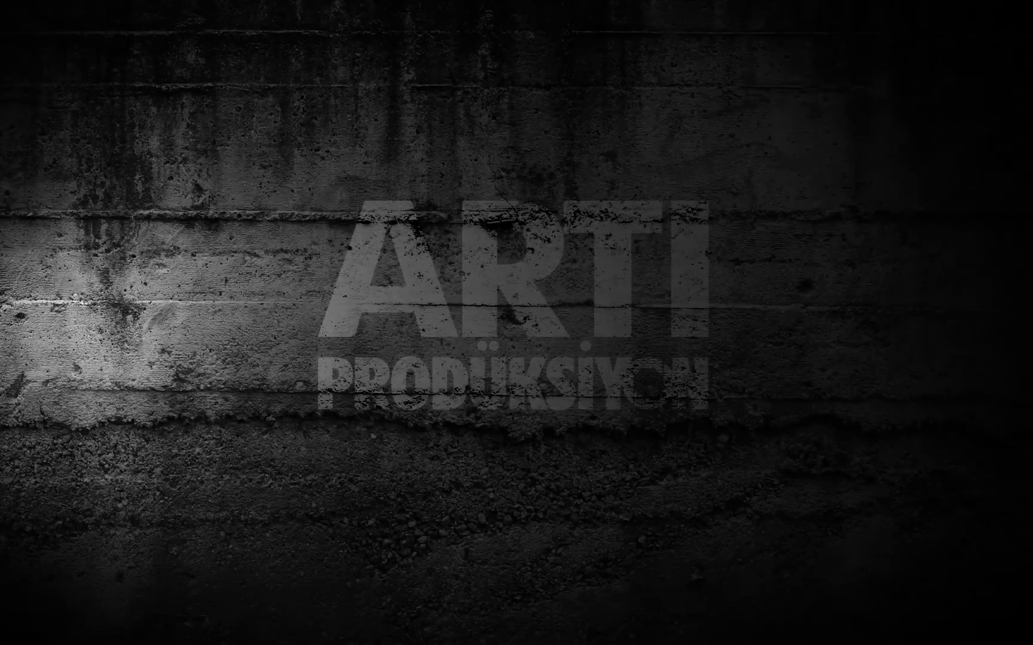